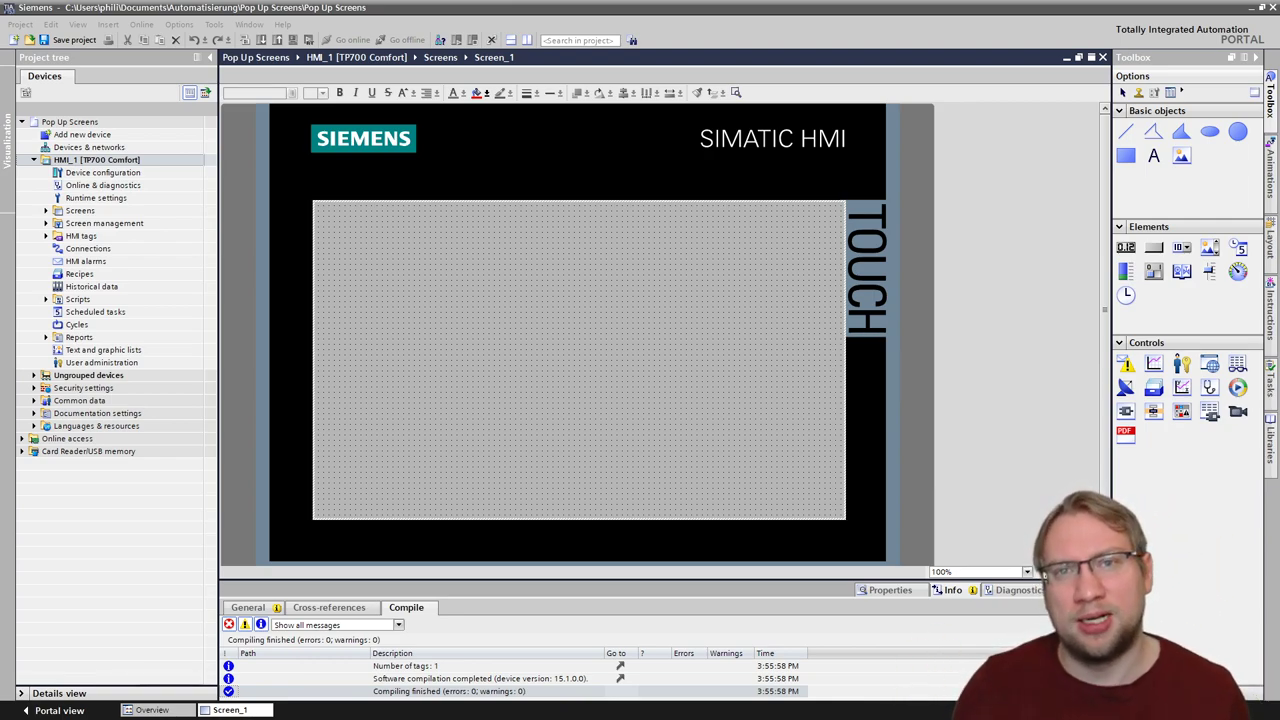
Step: Examine the HMI, PC system and controller categories offered for a new device without adding one
double_click(82, 134)
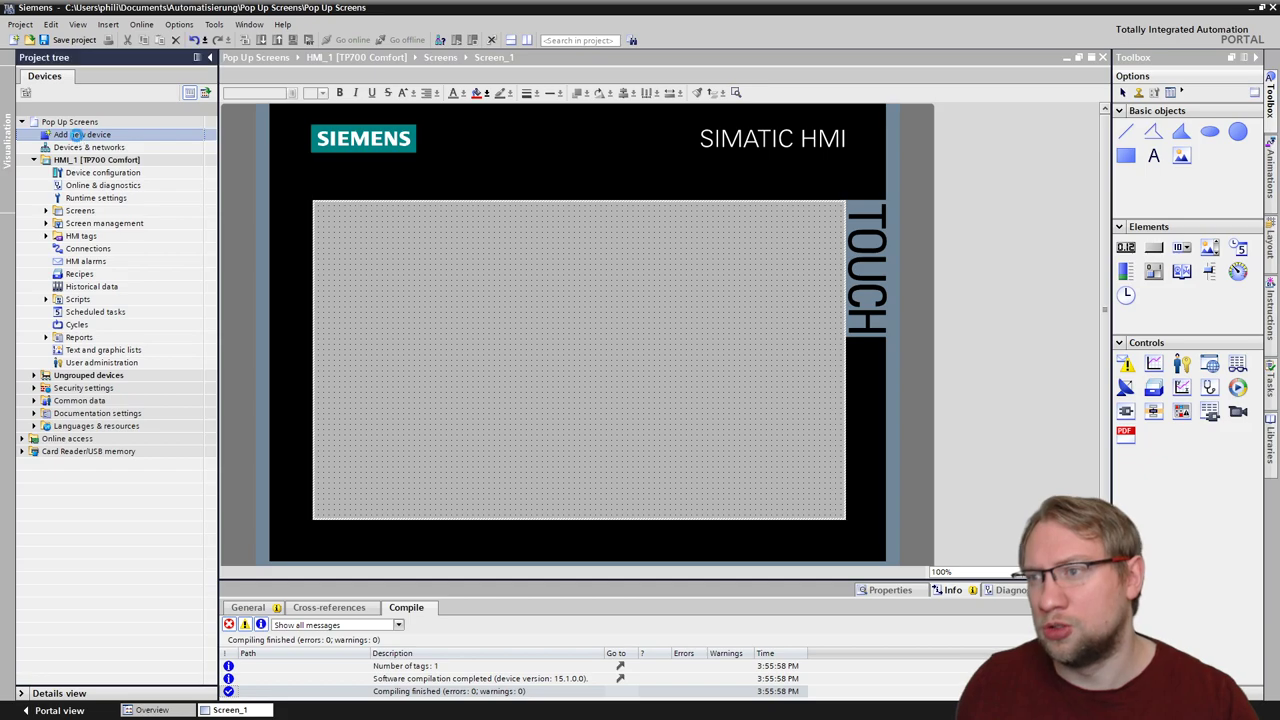
click(568, 217)
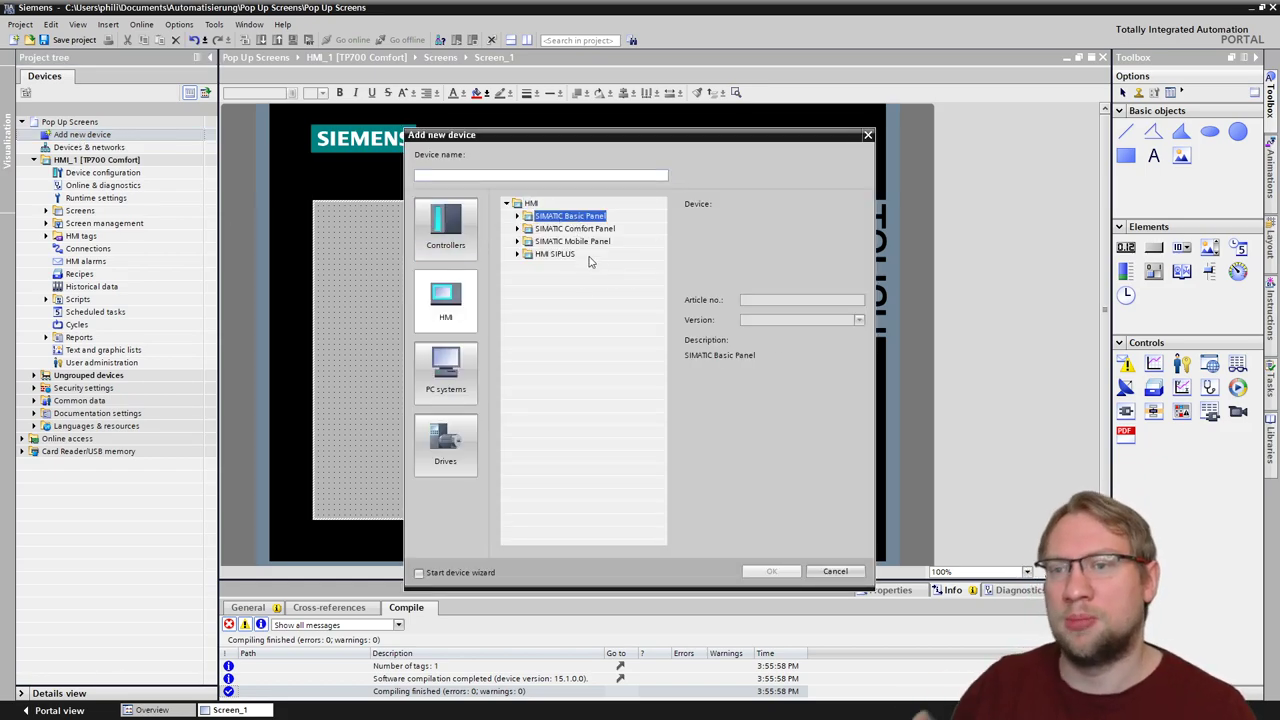
click(573, 242)
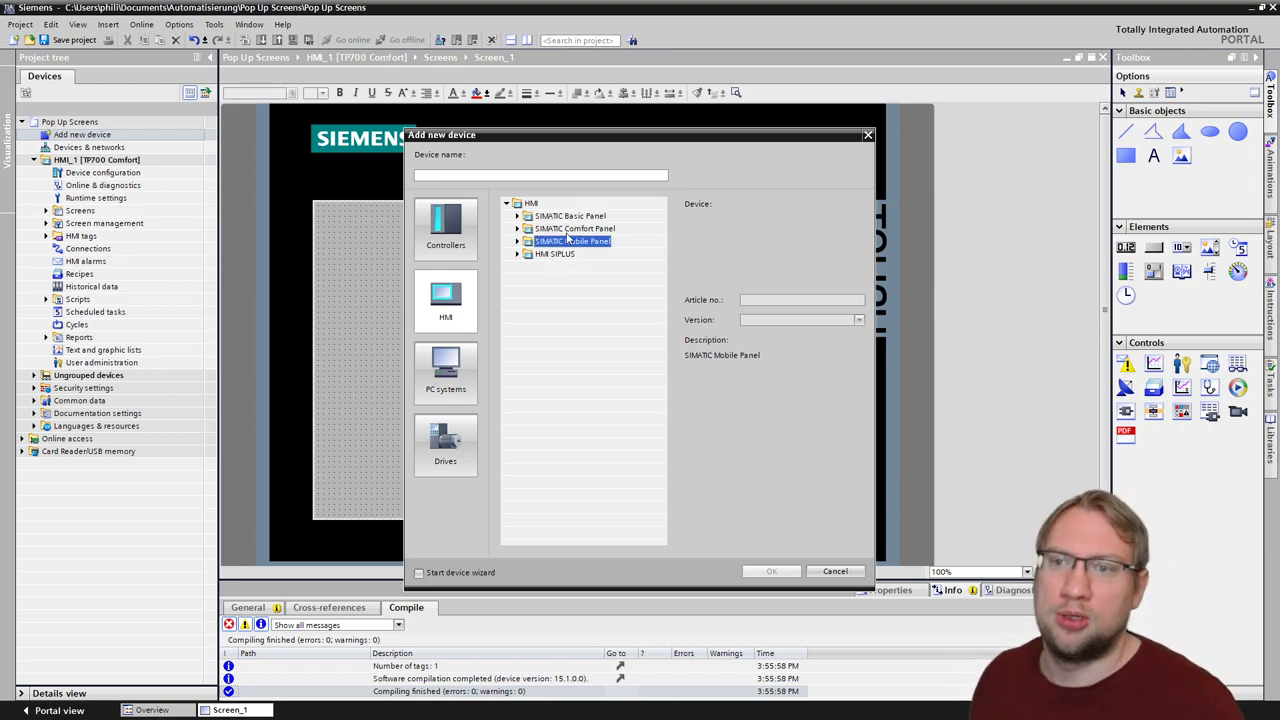
click(570, 229)
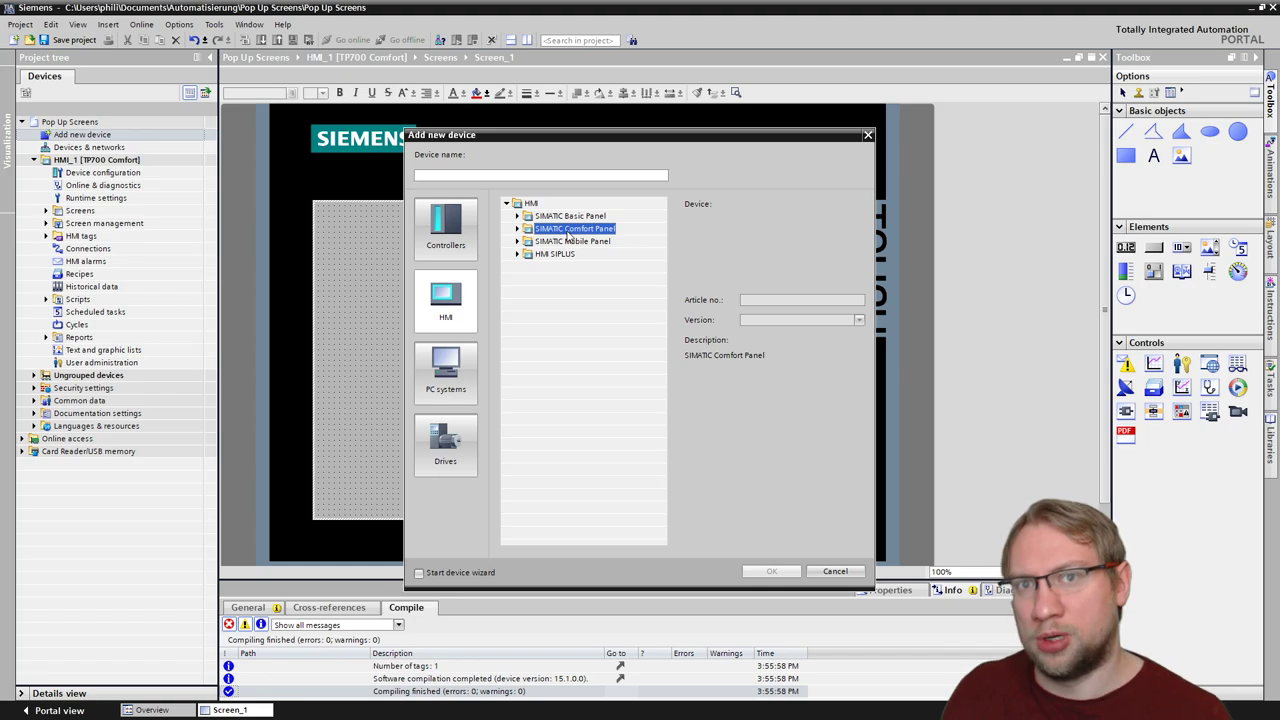
click(445, 370)
click(576, 292)
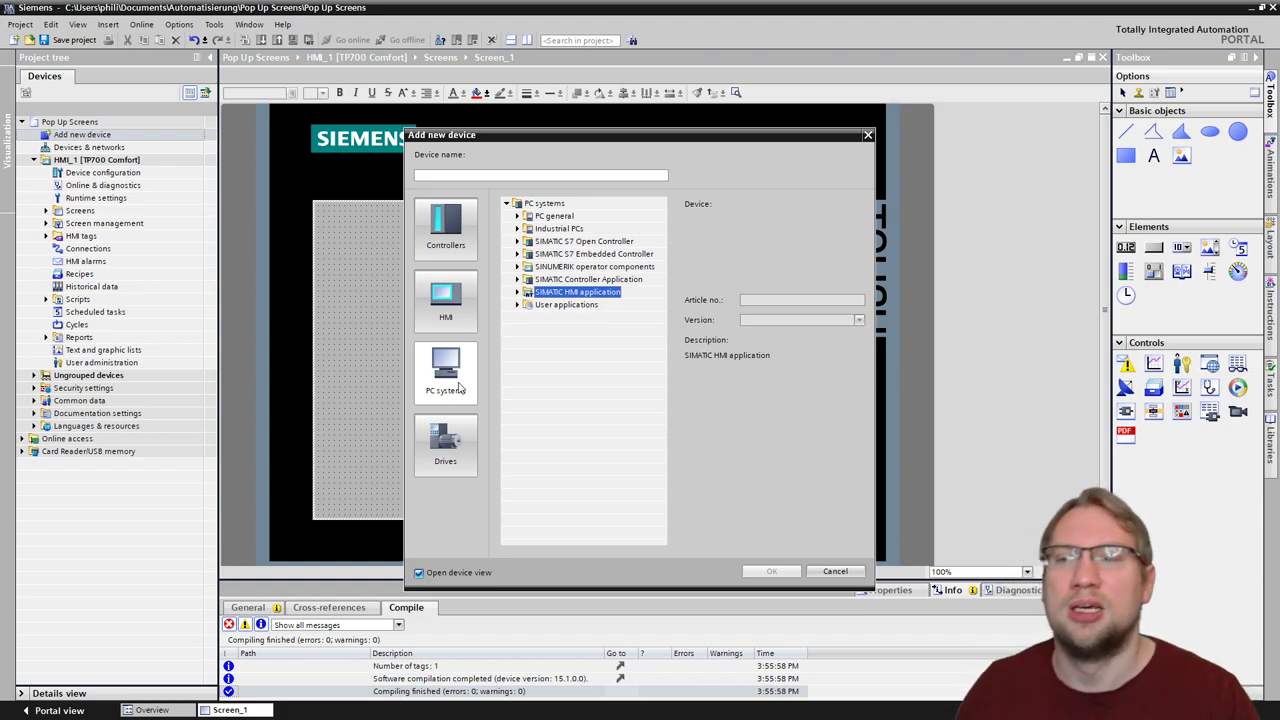
click(446, 226)
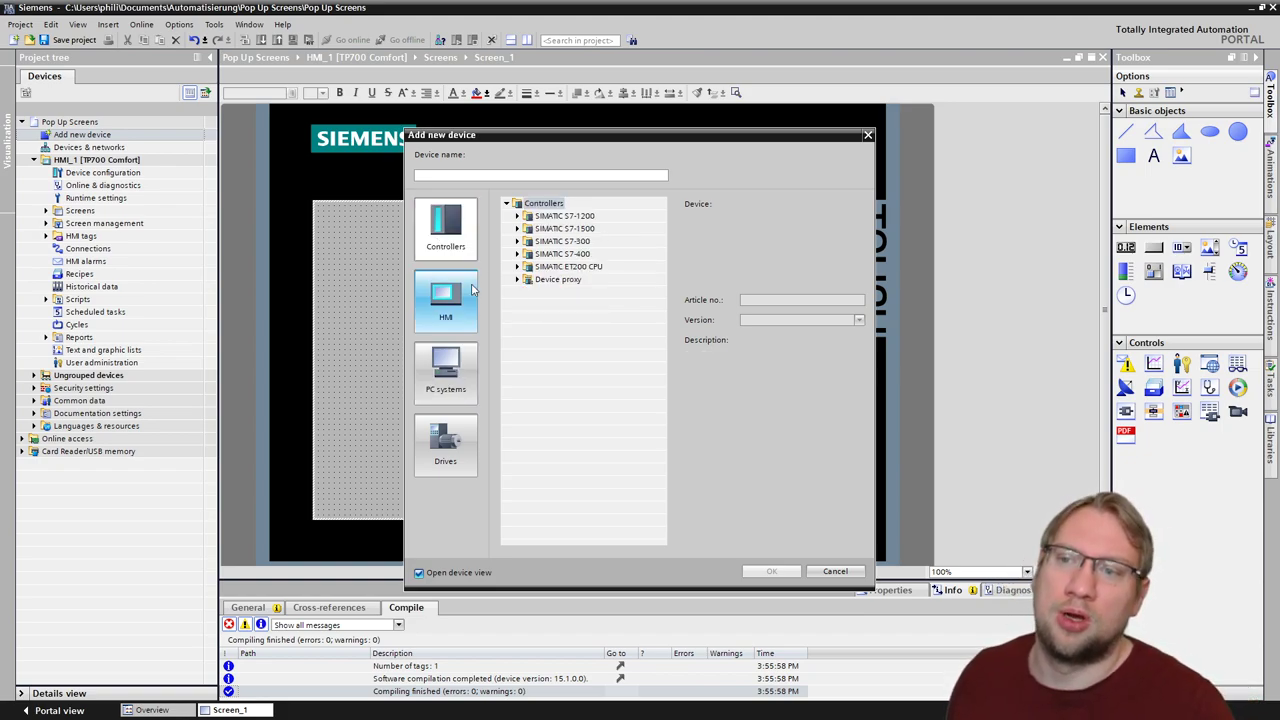
click(474, 290)
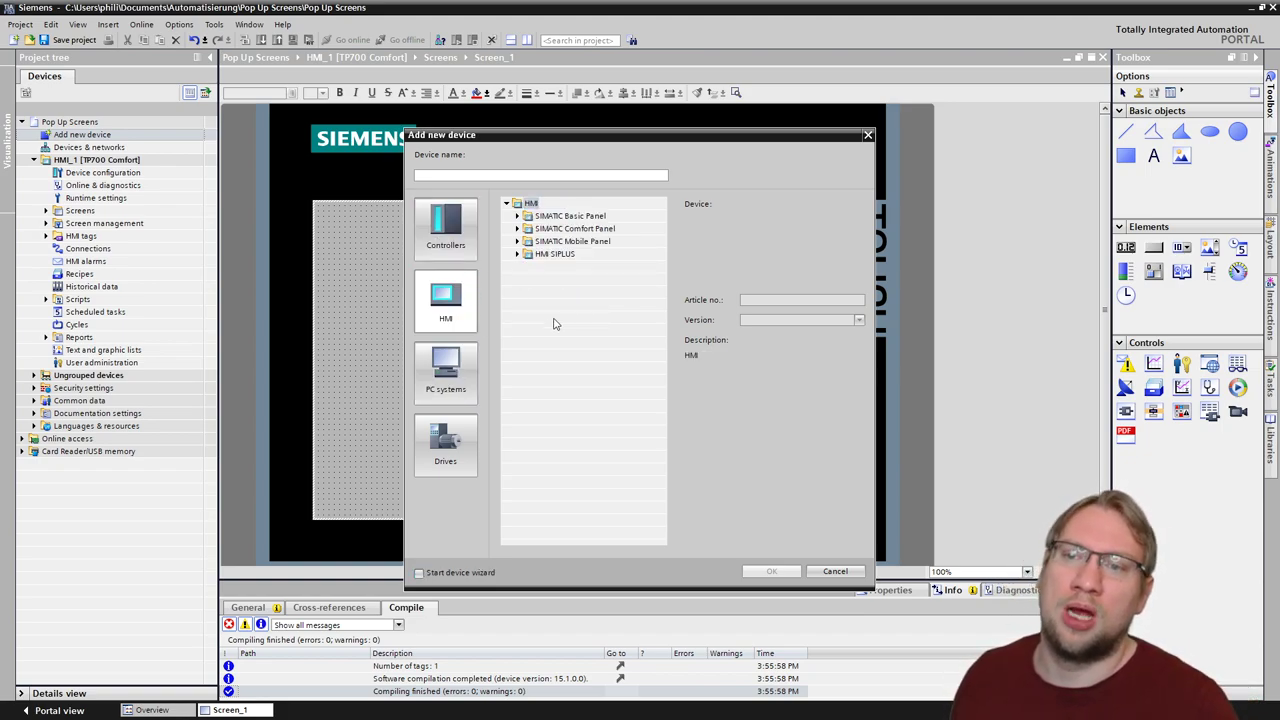
click(834, 571)
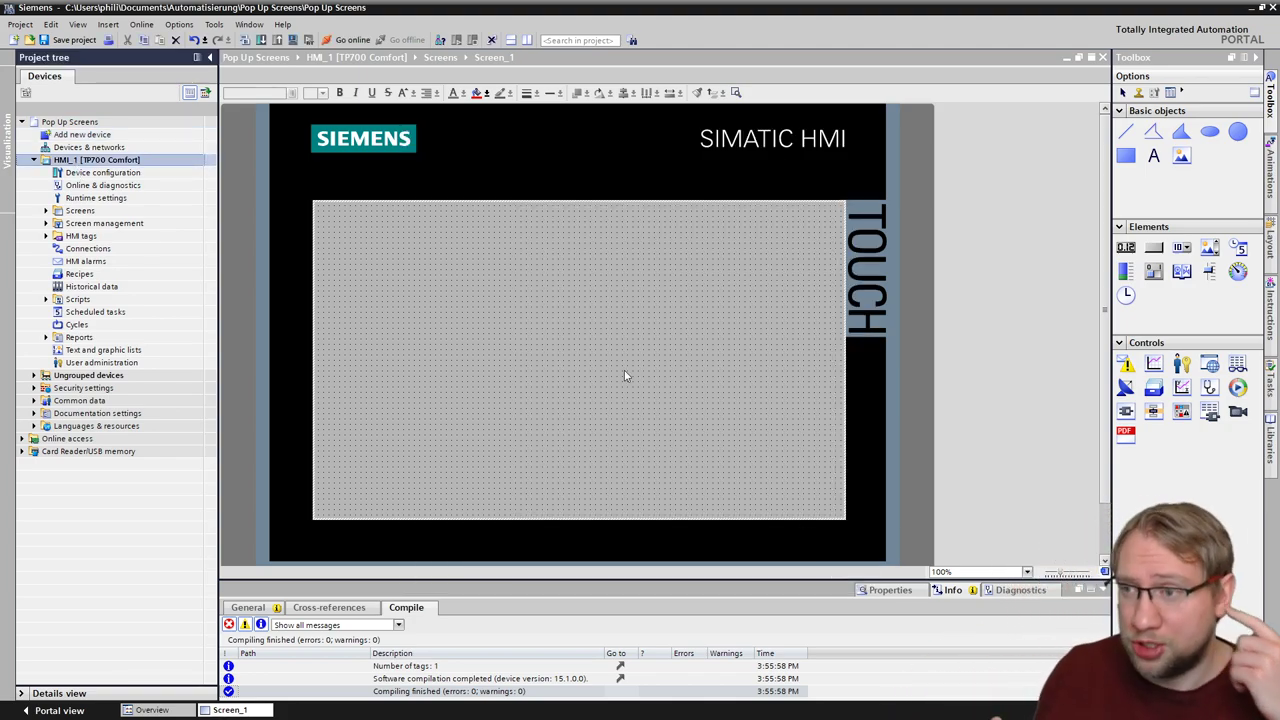
Step: Expand the HMI's Screen management folder in the project tree and select its Pop-up screens folder
click(585, 330)
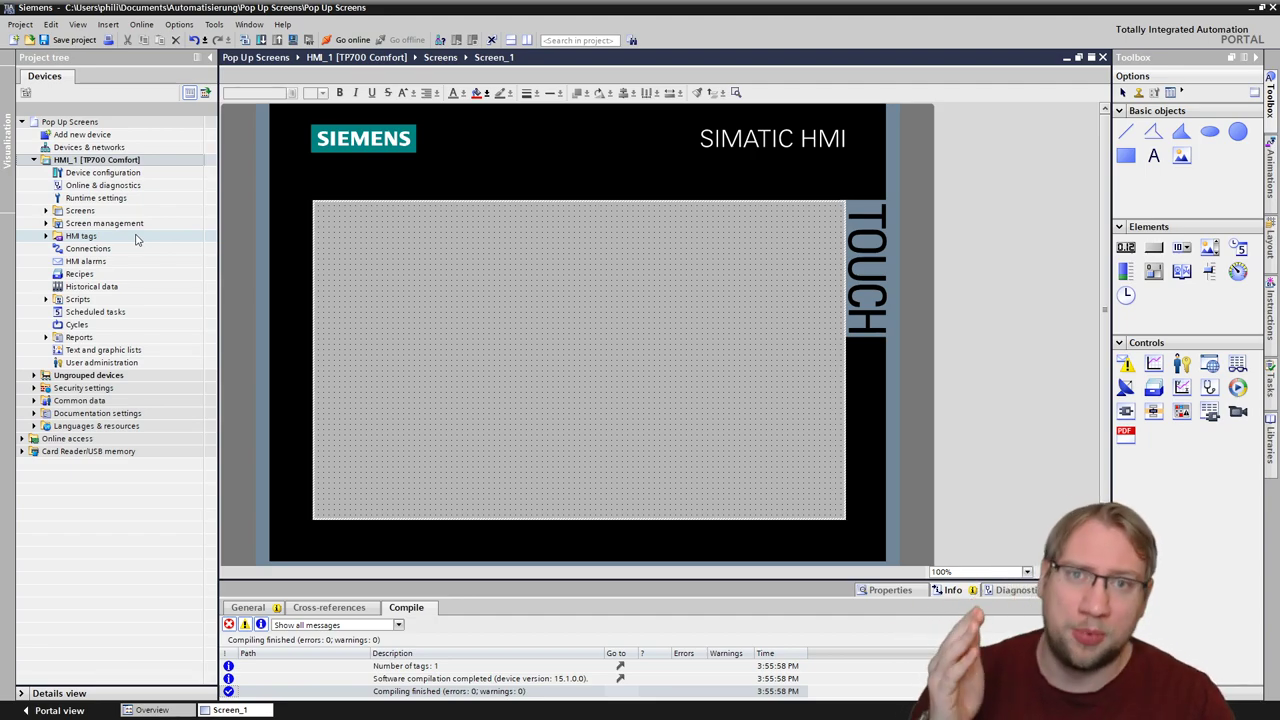
click(46, 224)
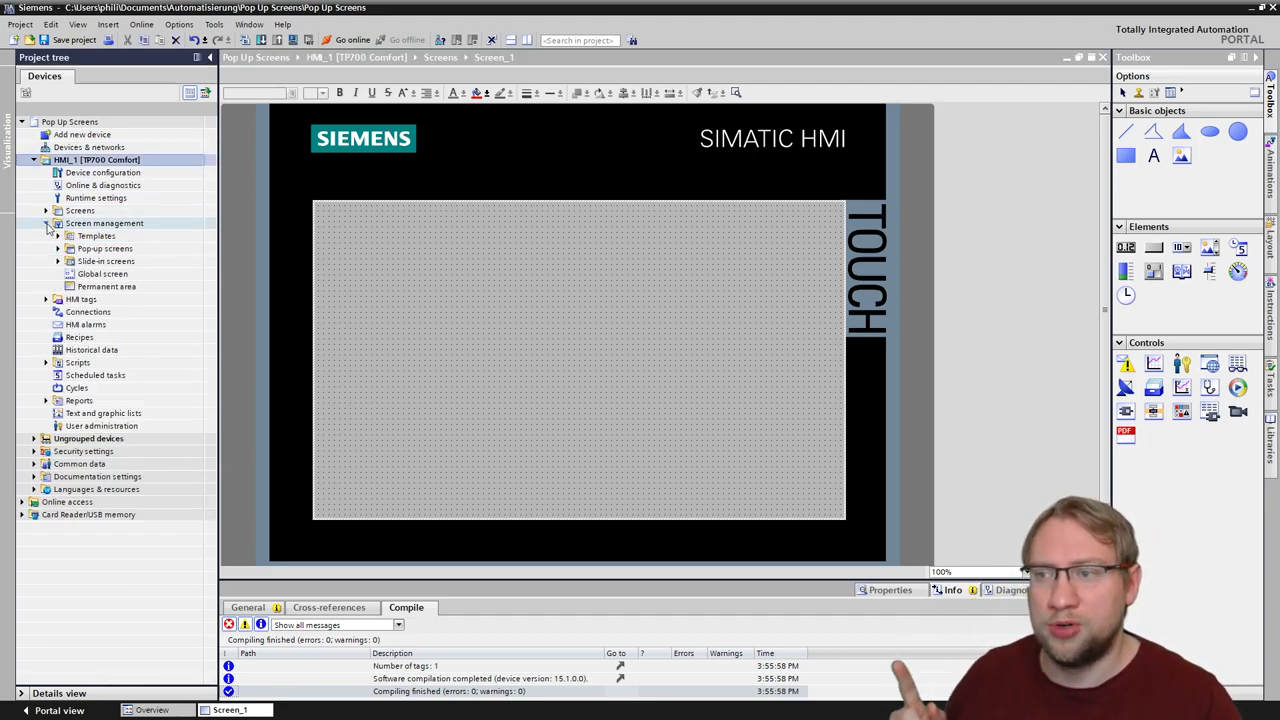
click(97, 252)
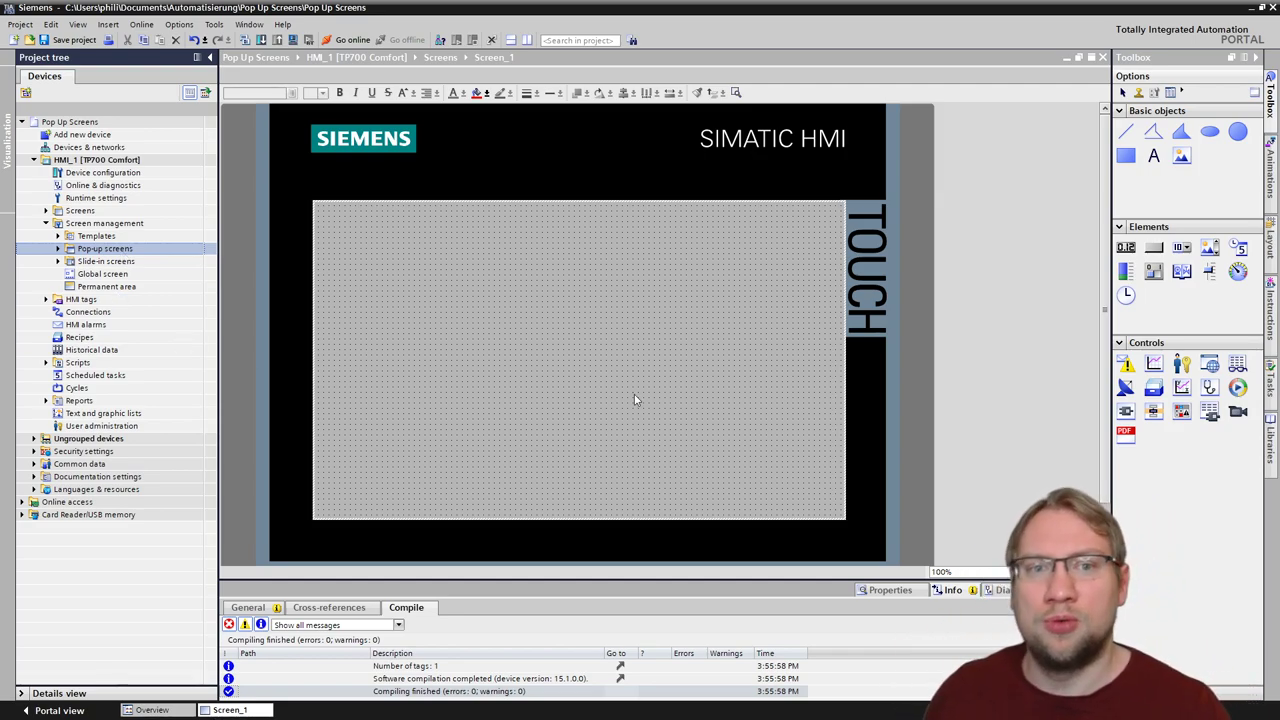
Step: Open the Blowers folder under Equipment, Automation [EMF] in the WinCC graphics collection
click(1272, 445)
click(1272, 95)
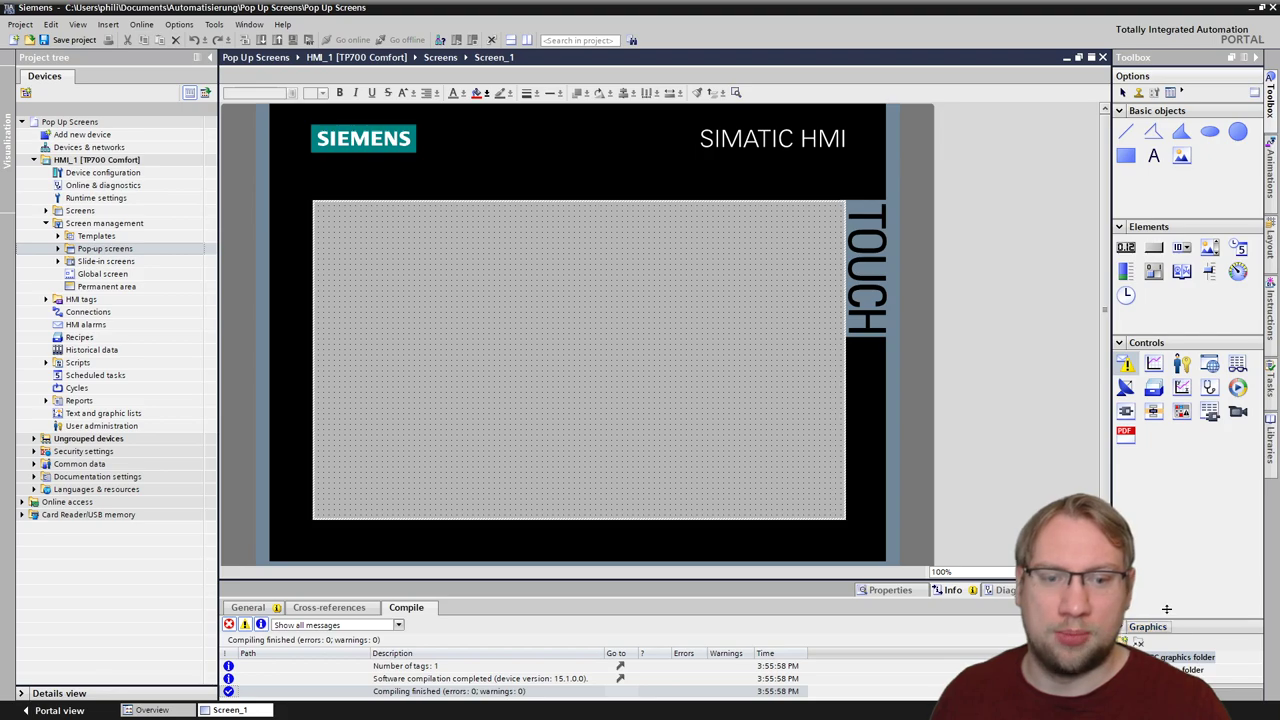
click(1167, 627)
click(1120, 483)
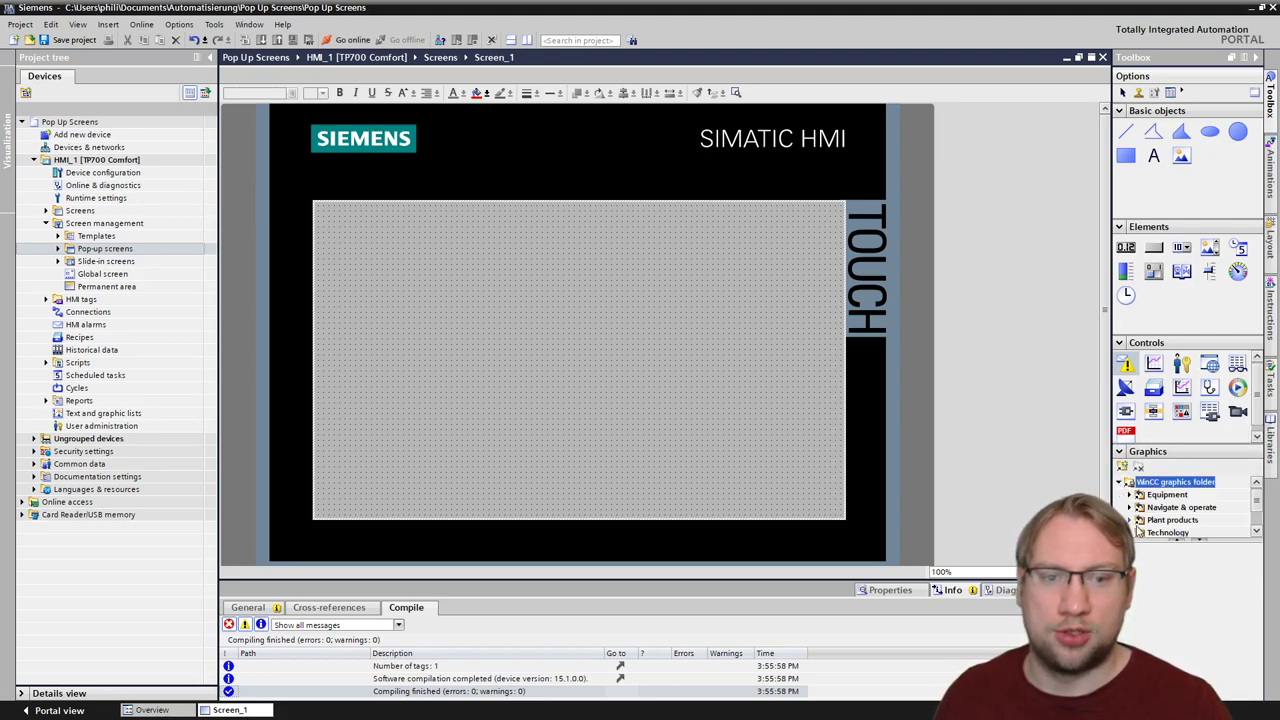
click(1132, 498)
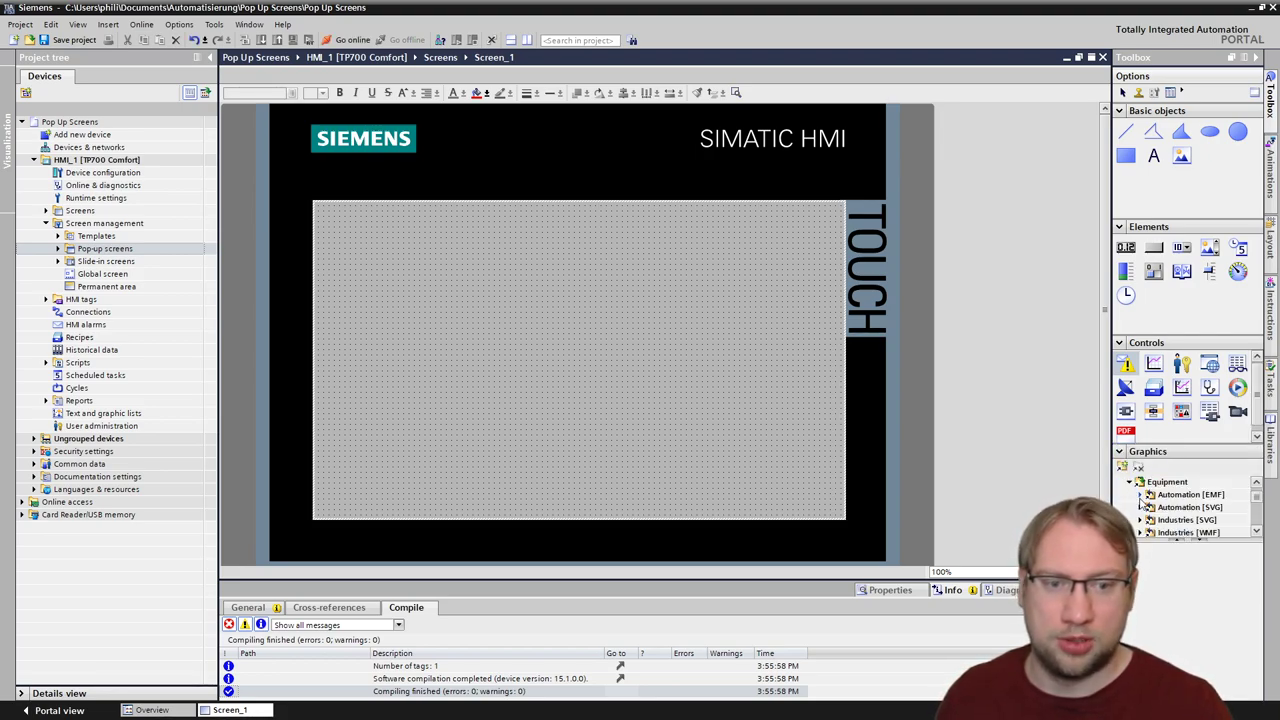
click(1186, 495)
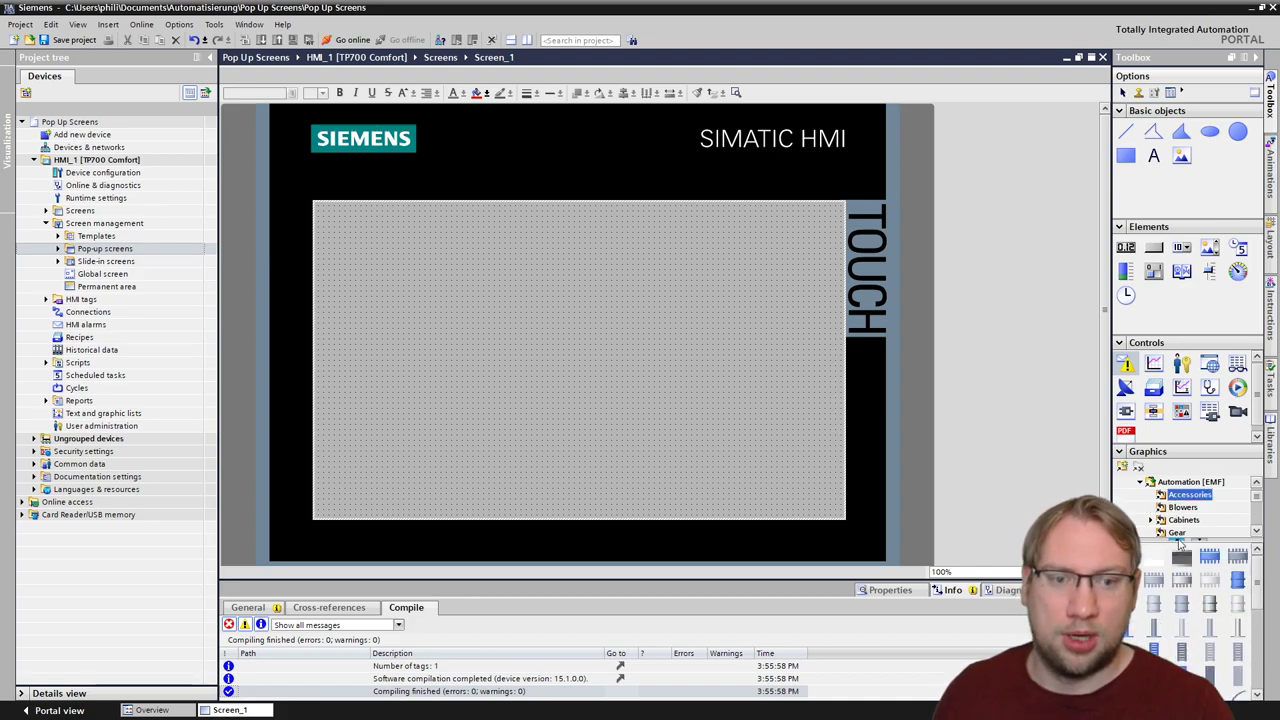
click(1183, 507)
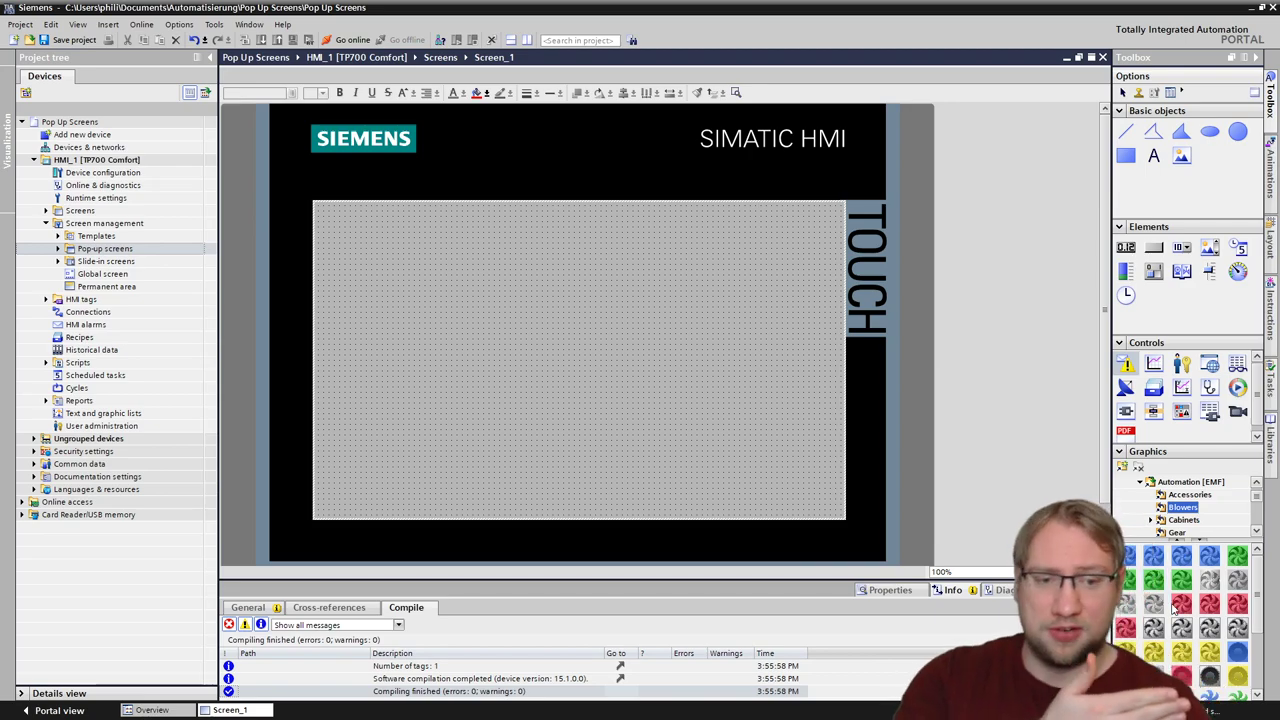
Step: Place a grey and a red blower graphic side by side in the upper half of Screen_1
drag(1216, 622, 440, 280)
drag(1238, 603, 646, 281)
drag(440, 280, 501, 324)
drag(646, 289, 681, 328)
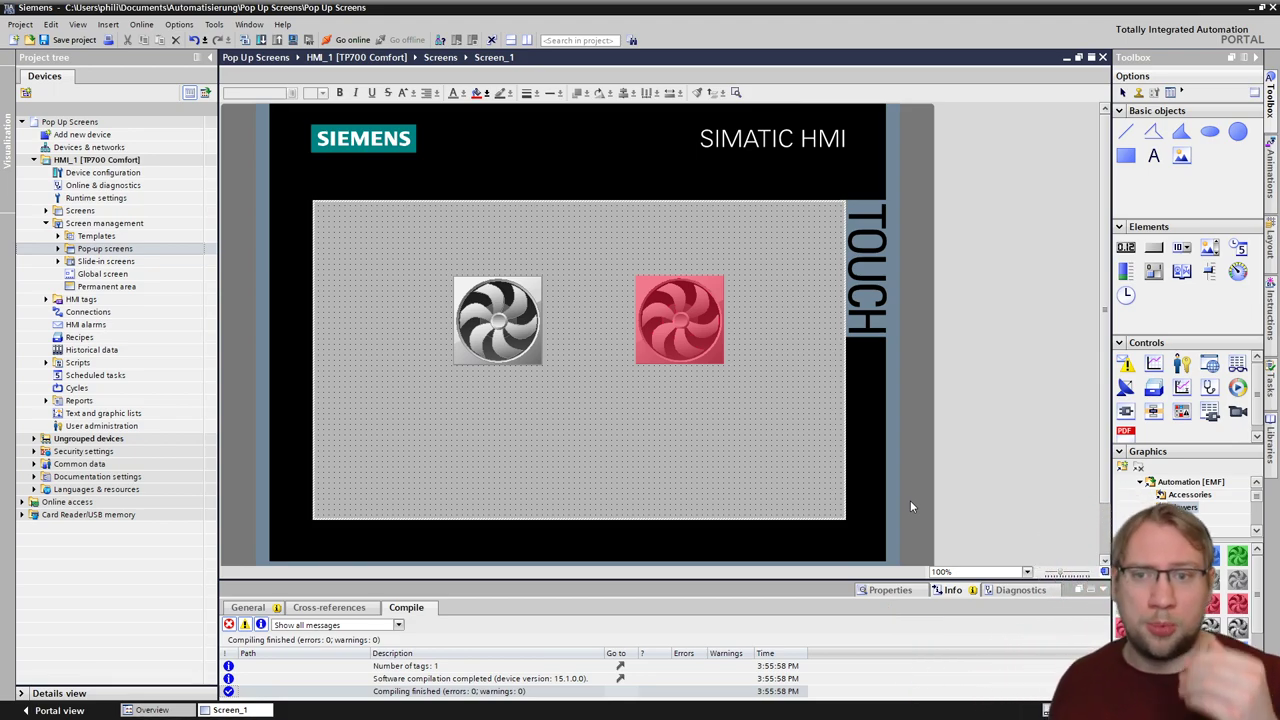
click(472, 300)
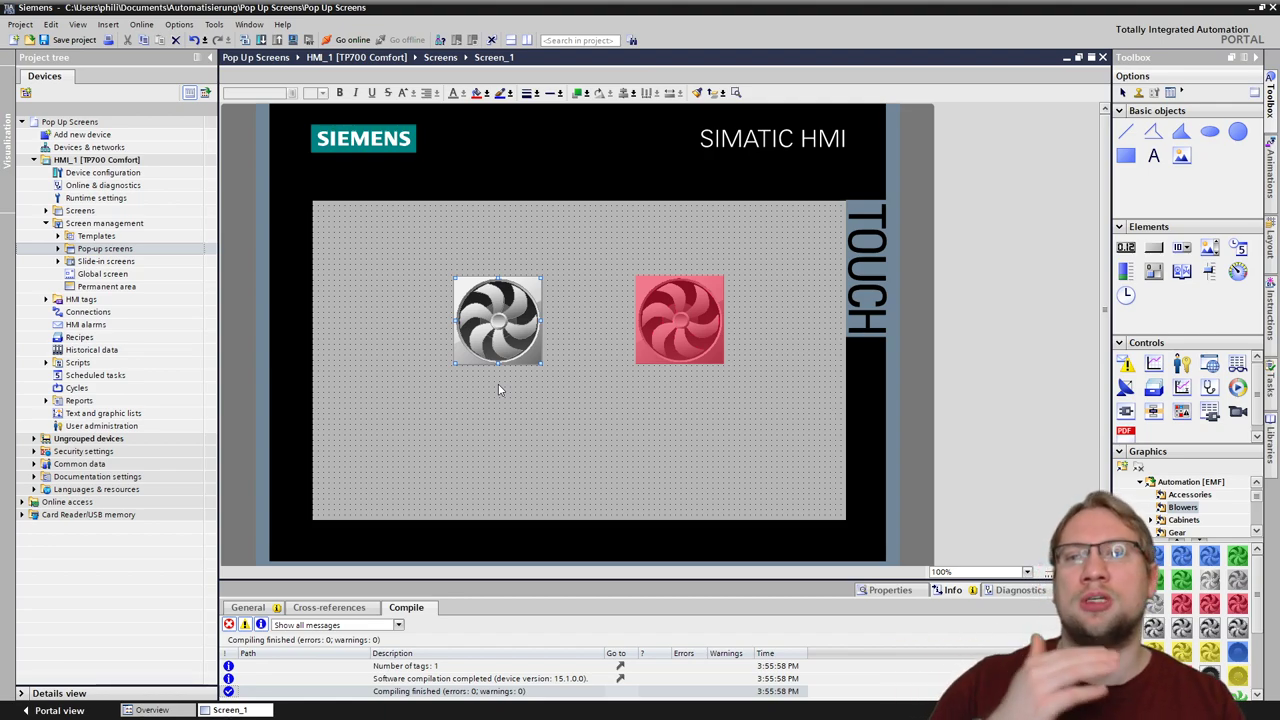
drag(584, 412, 440, 254)
click(459, 390)
click(480, 326)
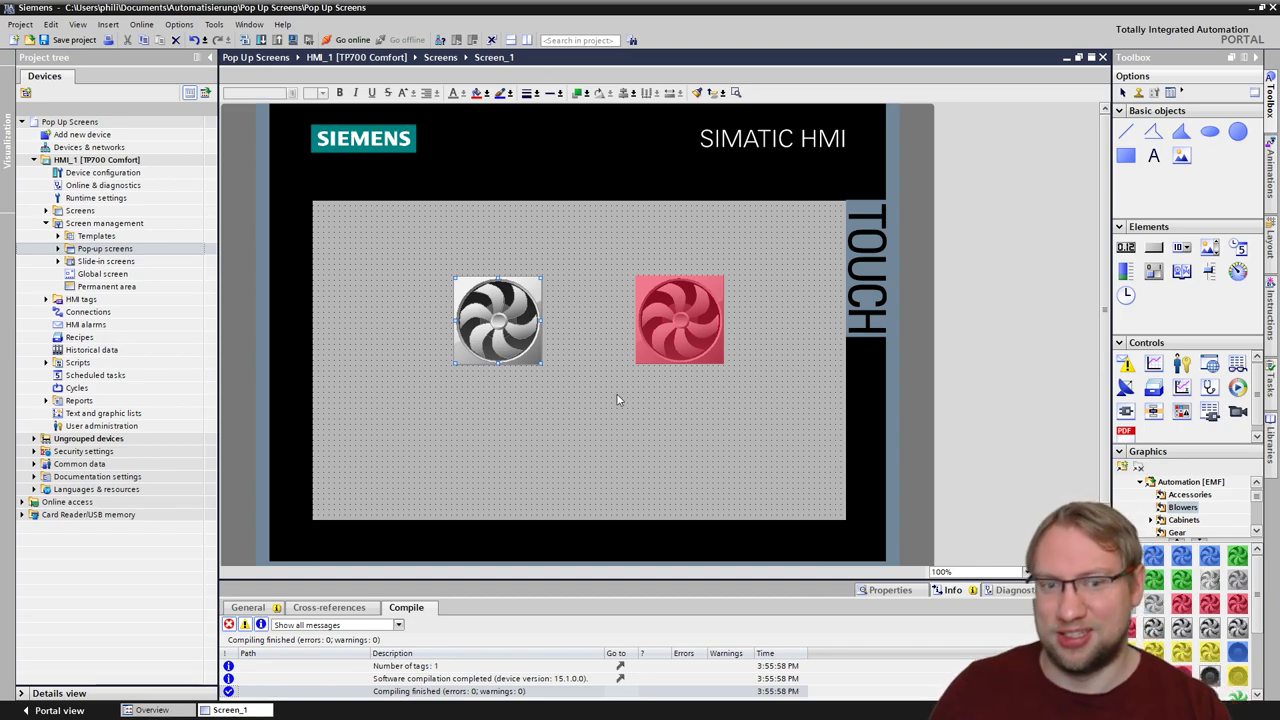
Step: Add a new pop-up screen under Screen management and rename it Blower_01
click(58, 249)
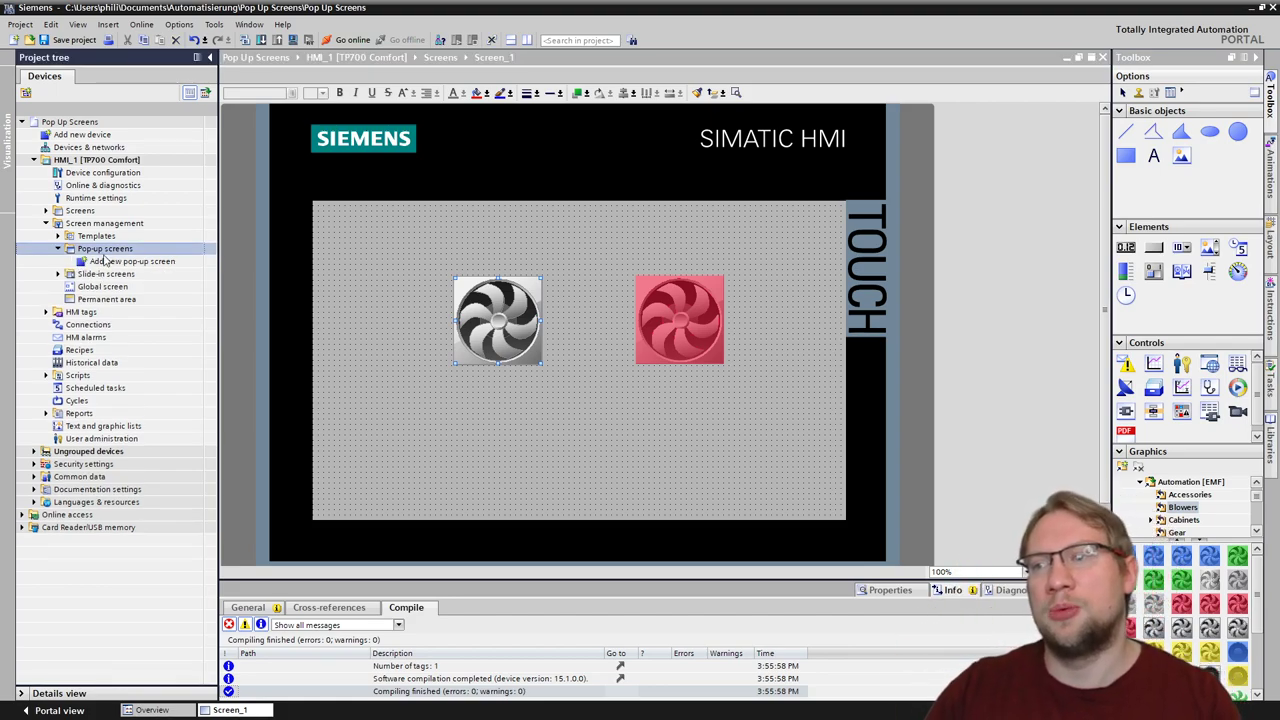
click(100, 262)
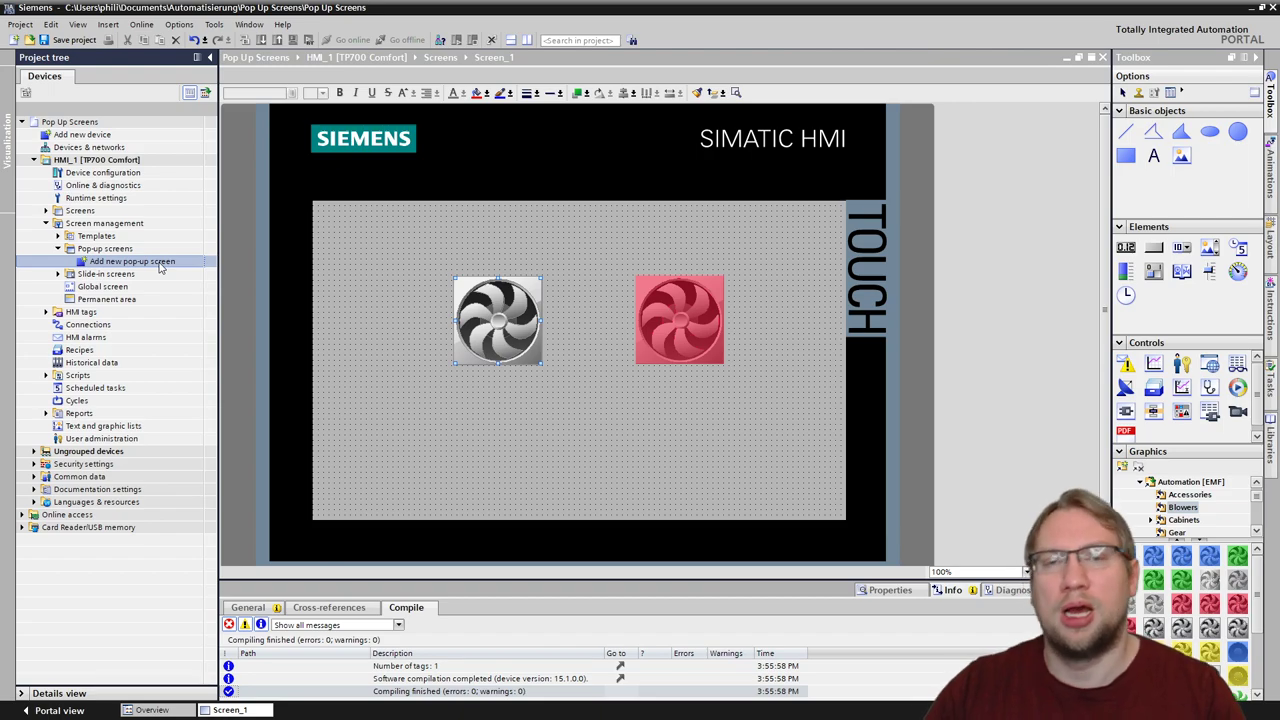
double_click(160, 263)
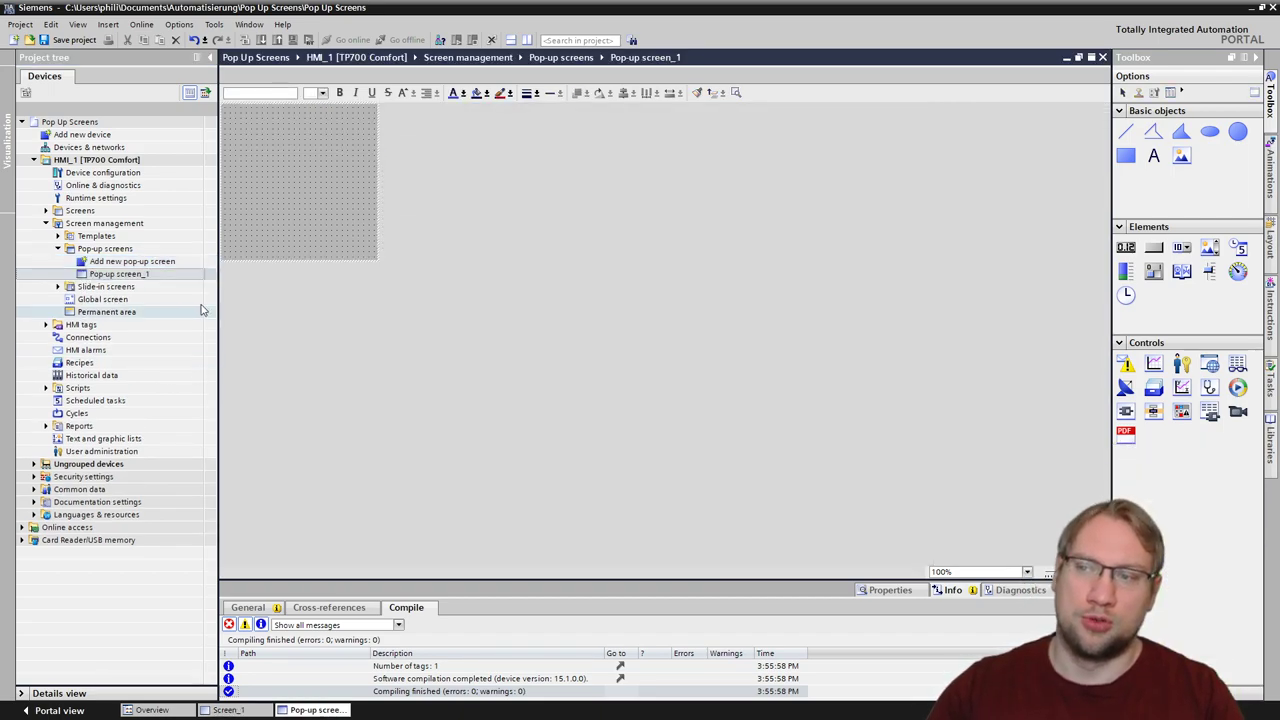
click(140, 276)
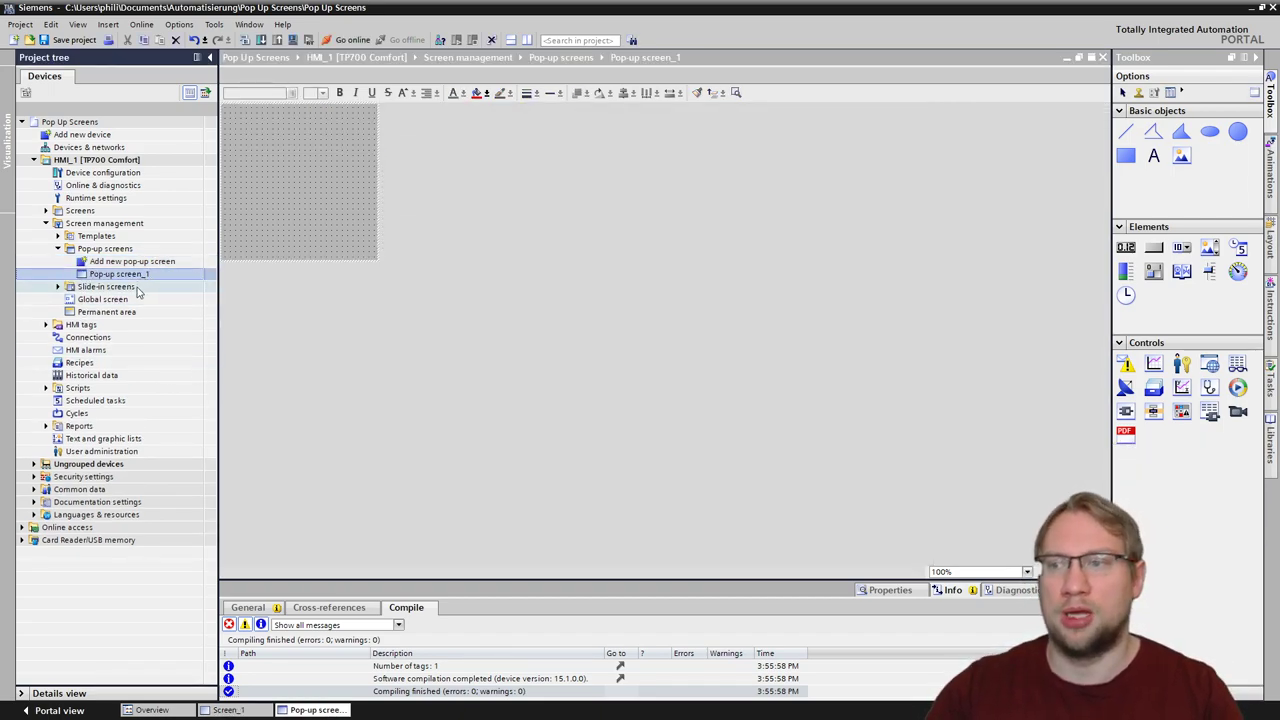
text(Bl)
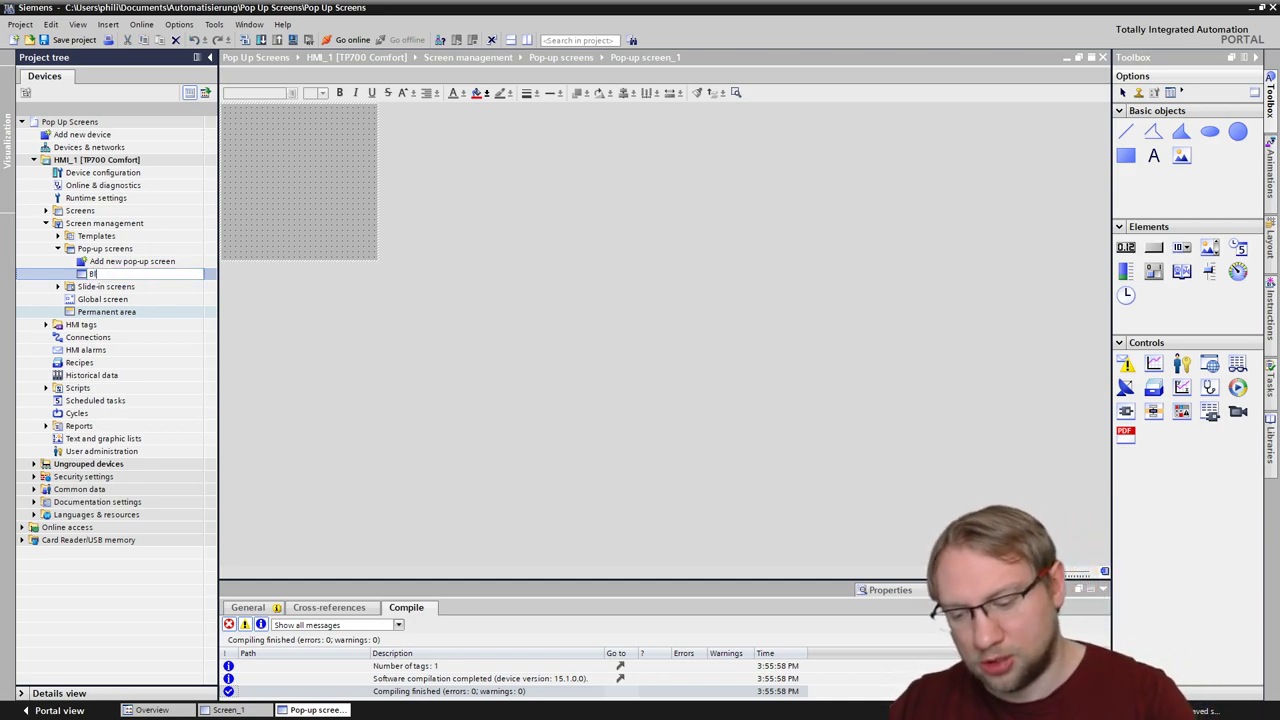
text(ower_01)
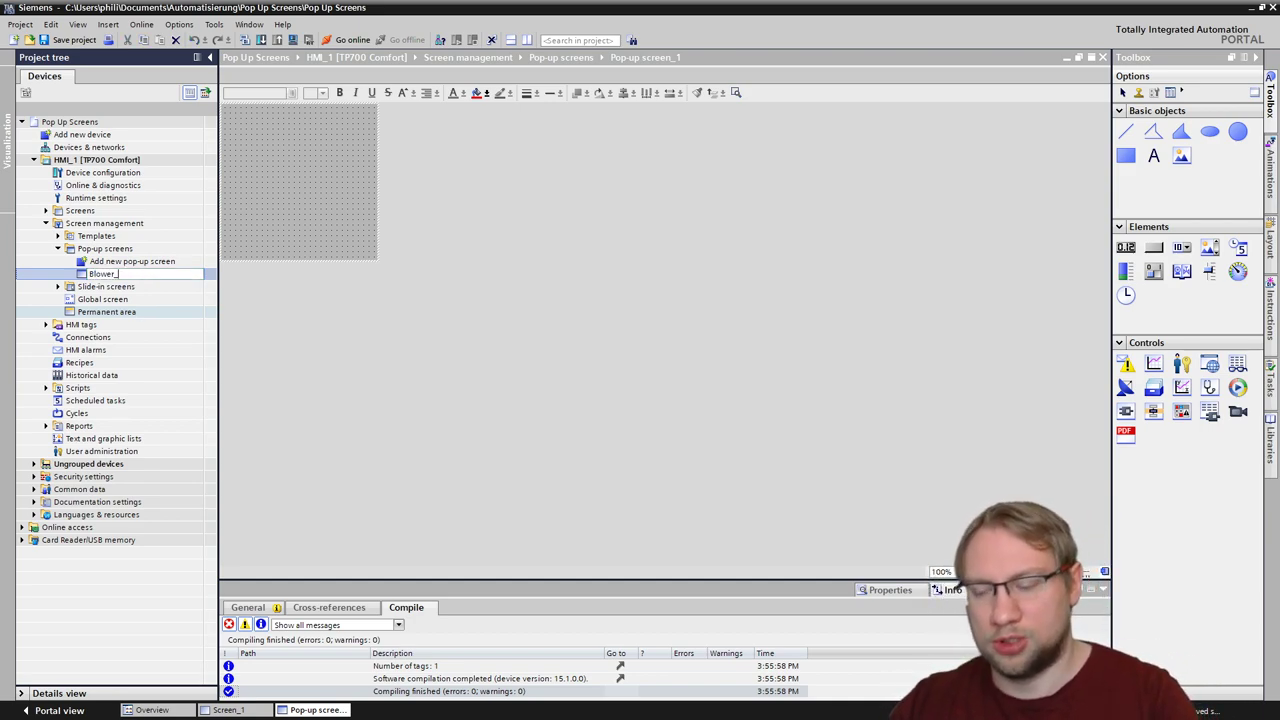
key(Return)
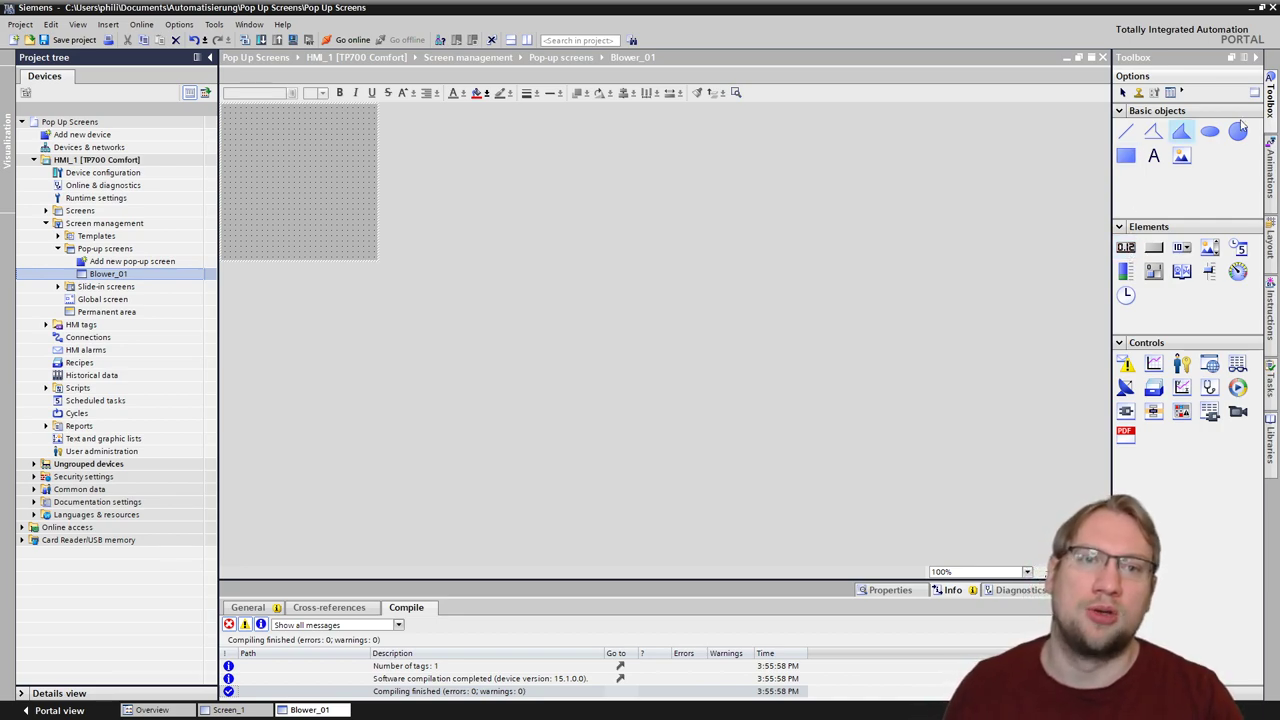
Step: Add a circle, a wide button below it and a clock beside the circle on the Blower_01 pop-up screen
drag(290, 122, 337, 168)
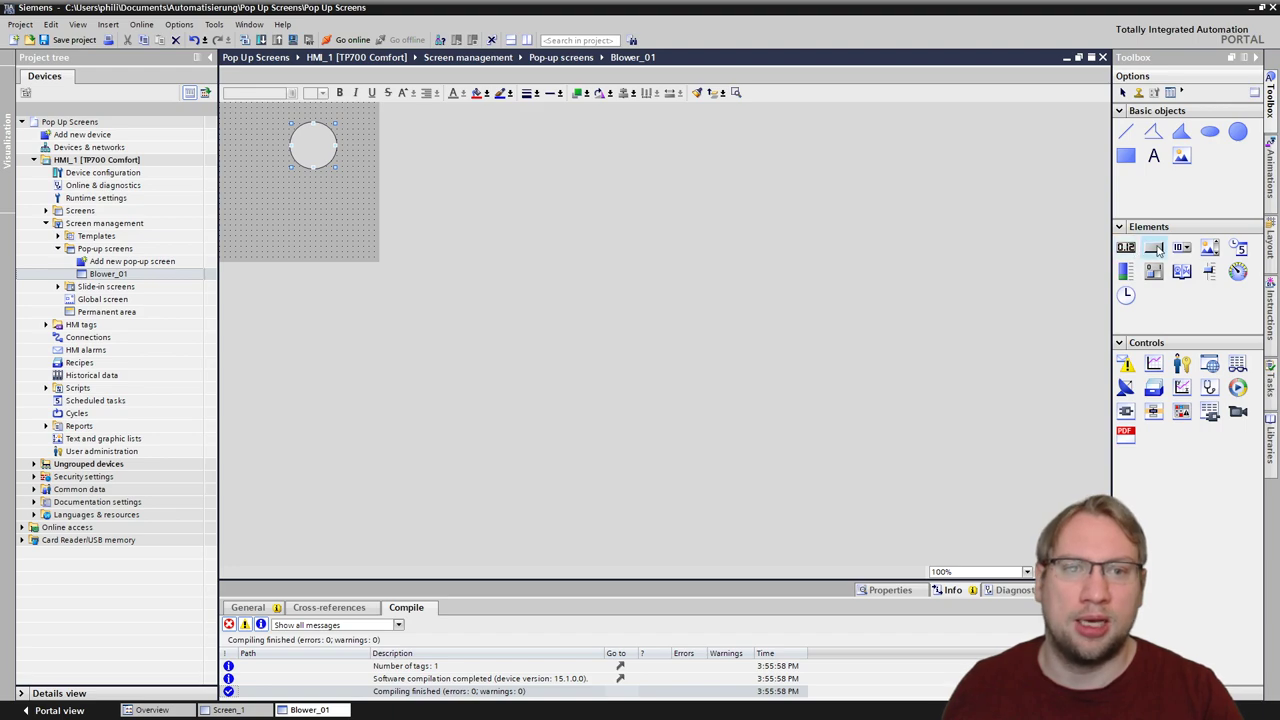
drag(230, 200, 363, 245)
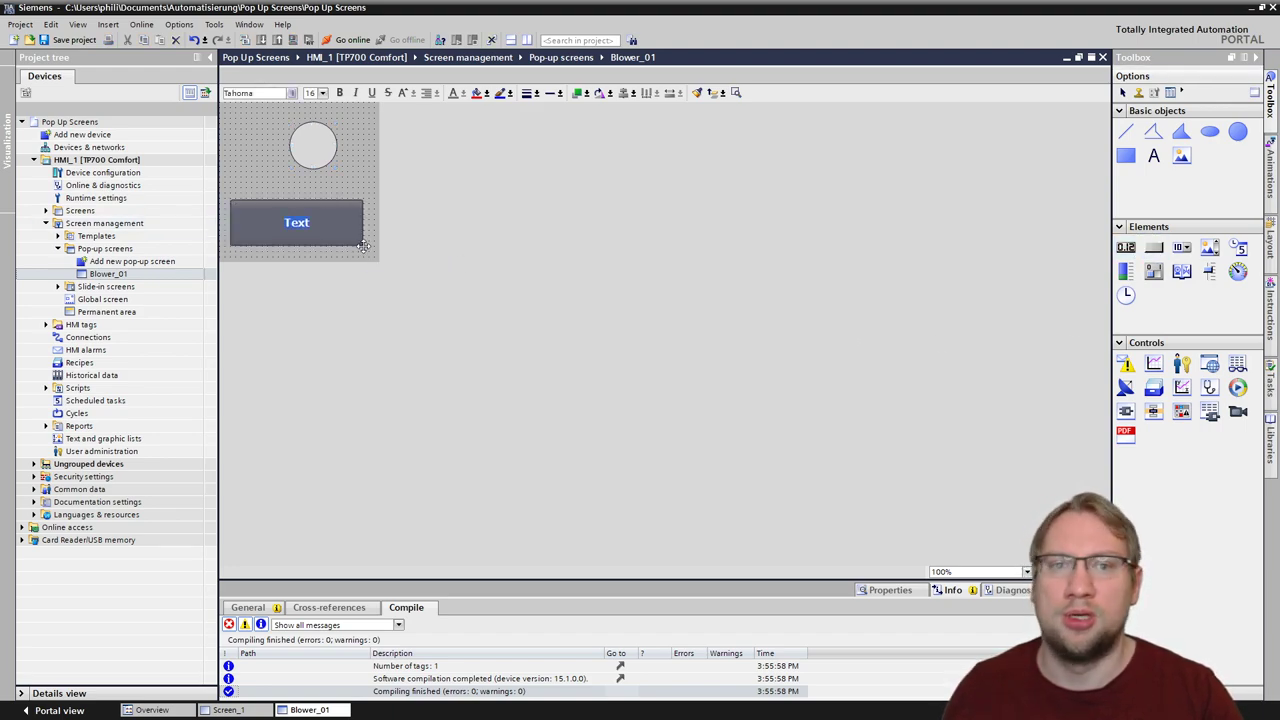
drag(1127, 296, 489, 180)
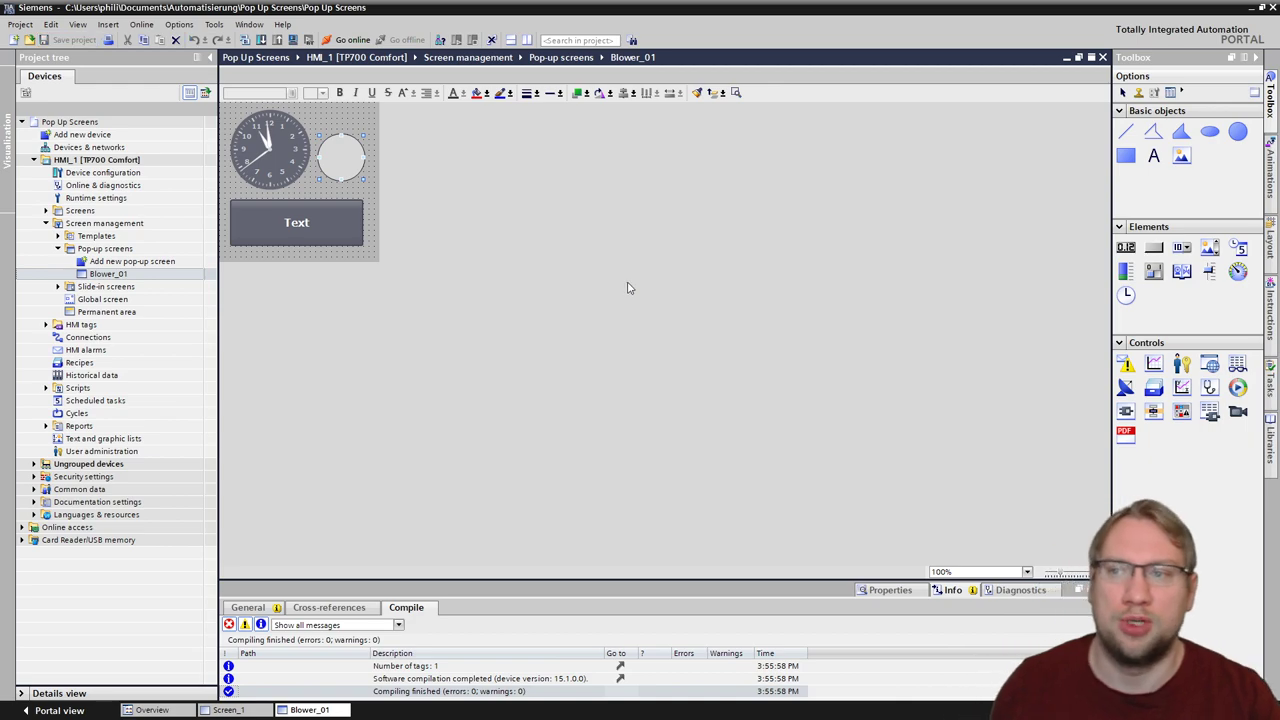
Step: Change the text of the button on the Blower_01 pop-up screen to "Blower 1"
double_click(313, 222)
text(Blower)
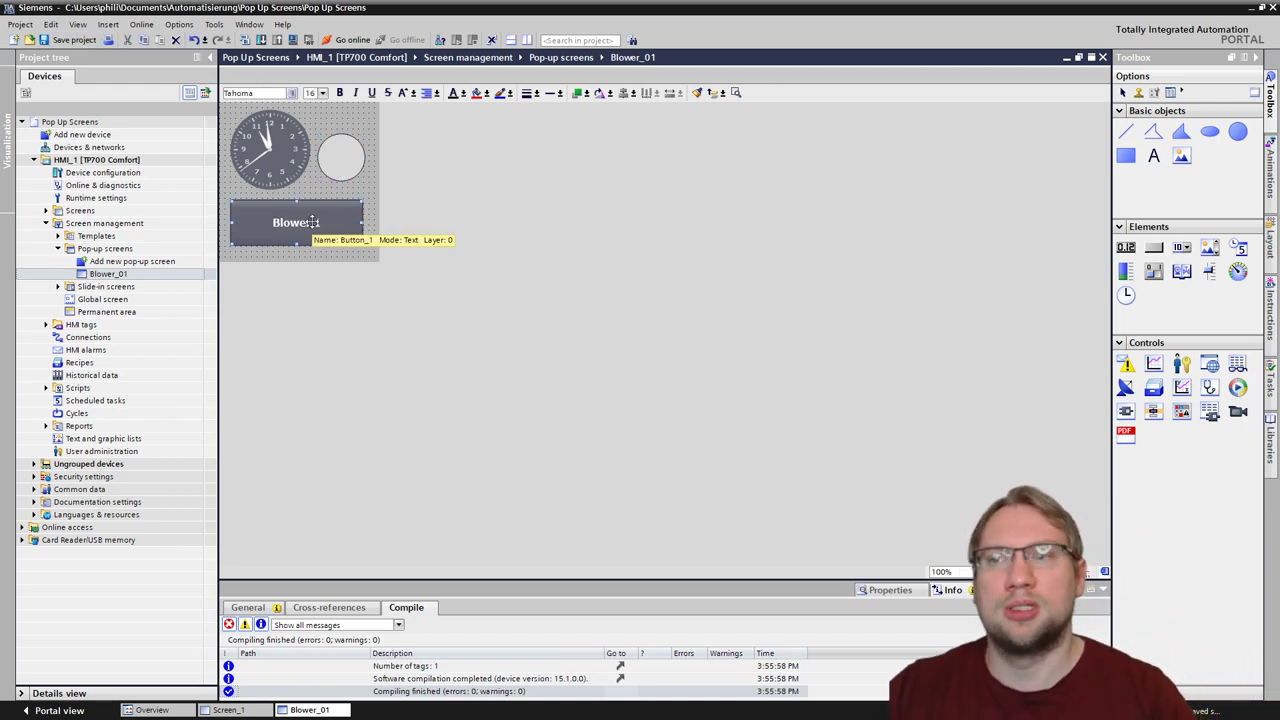
text( 1)
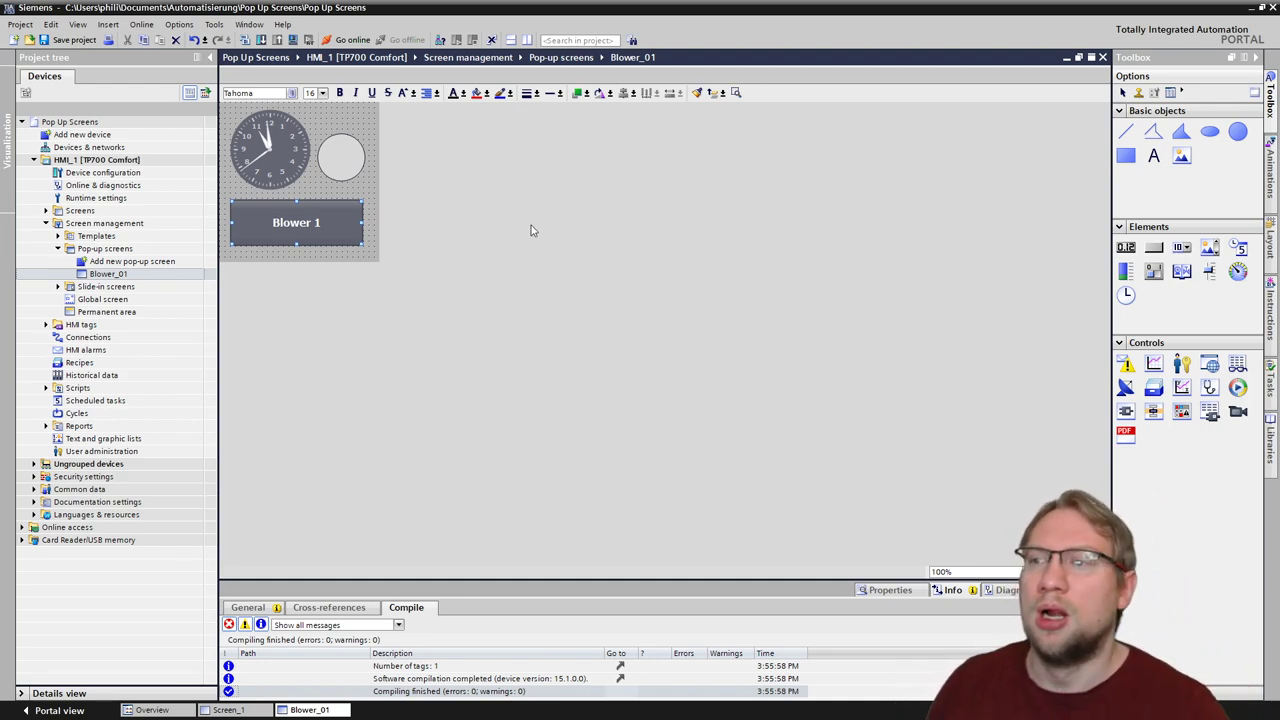
Step: Duplicate the Blower_01 pop-up screen under Pop-up screens and rename the copy Blower_02
click(130, 278)
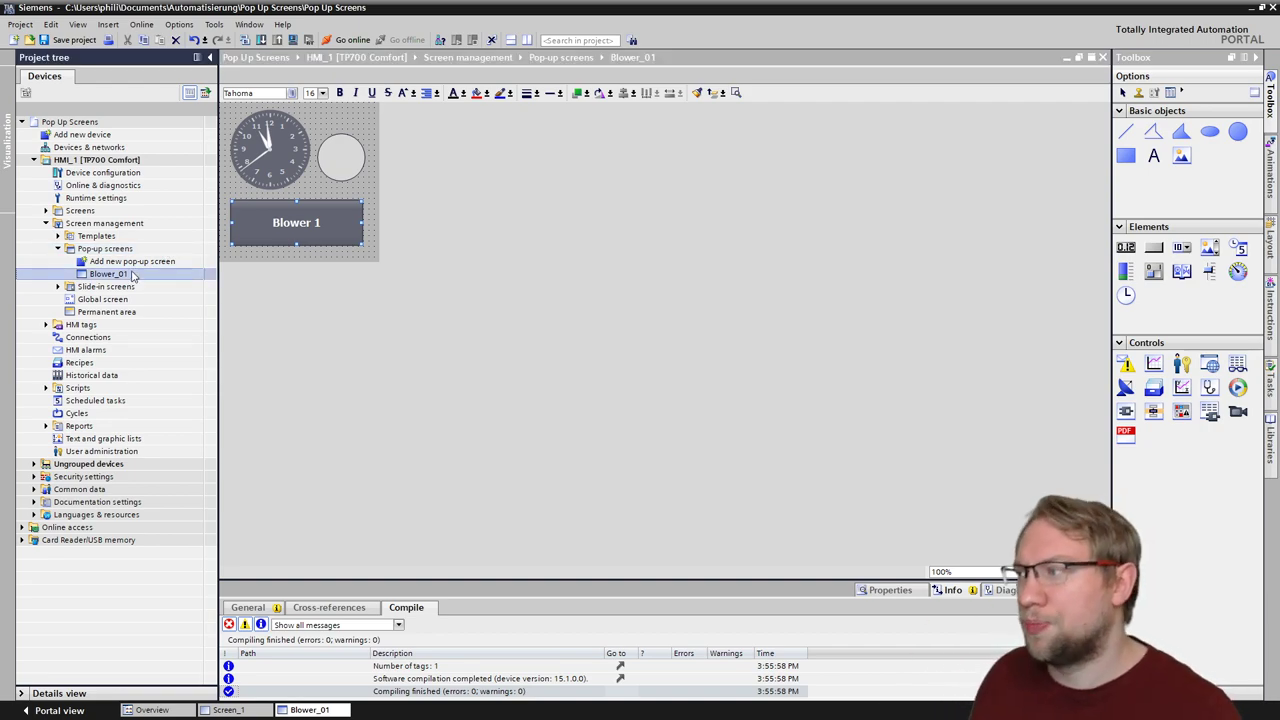
right_click(126, 283)
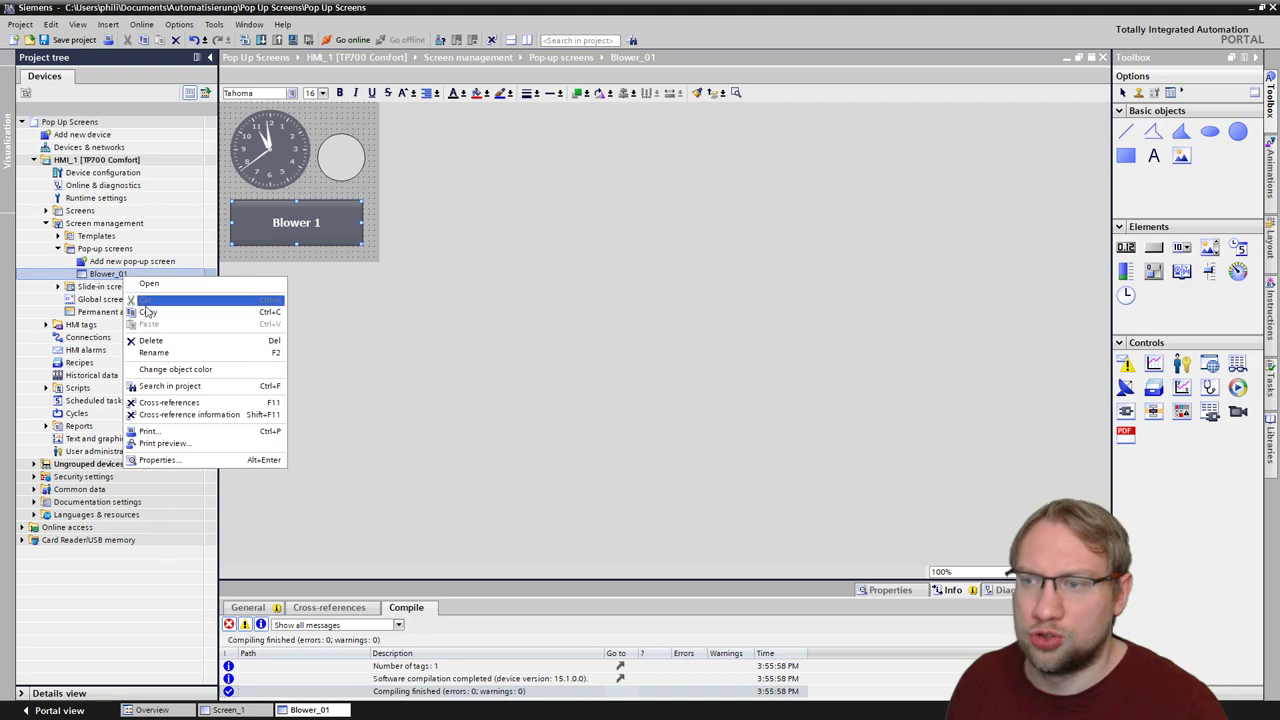
click(149, 312)
right_click(146, 276)
click(163, 322)
click(148, 287)
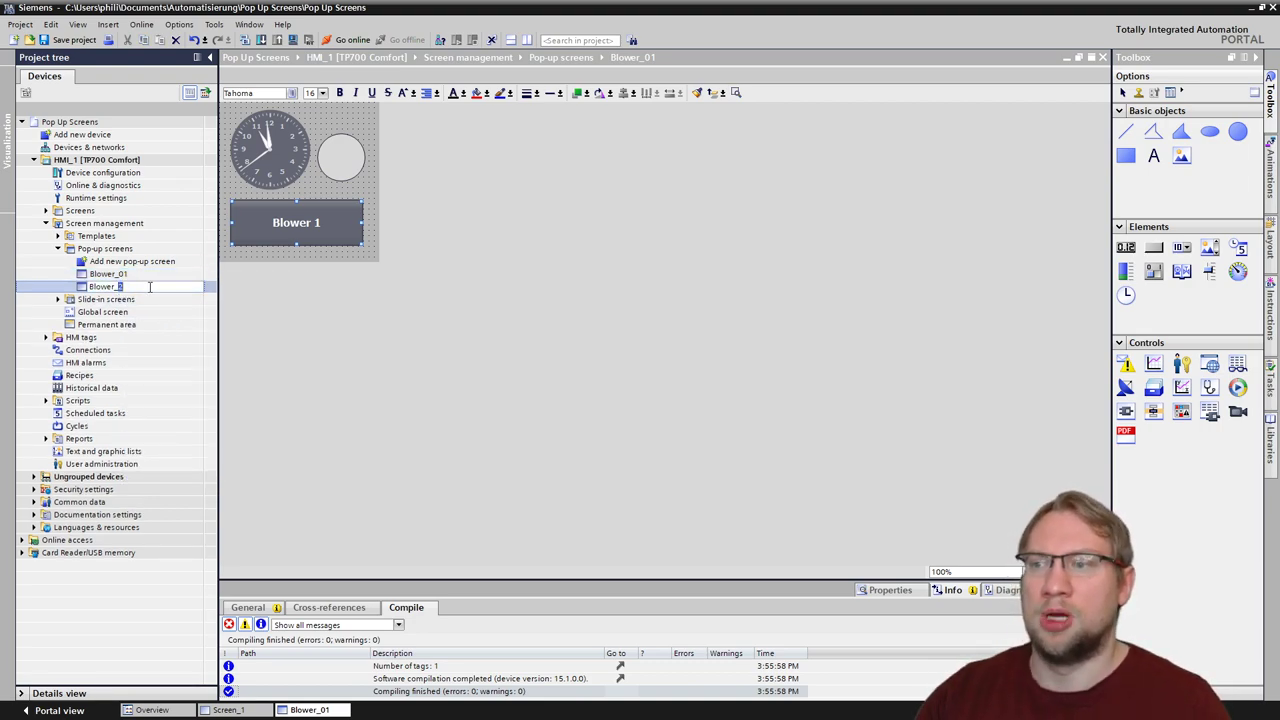
text(02)
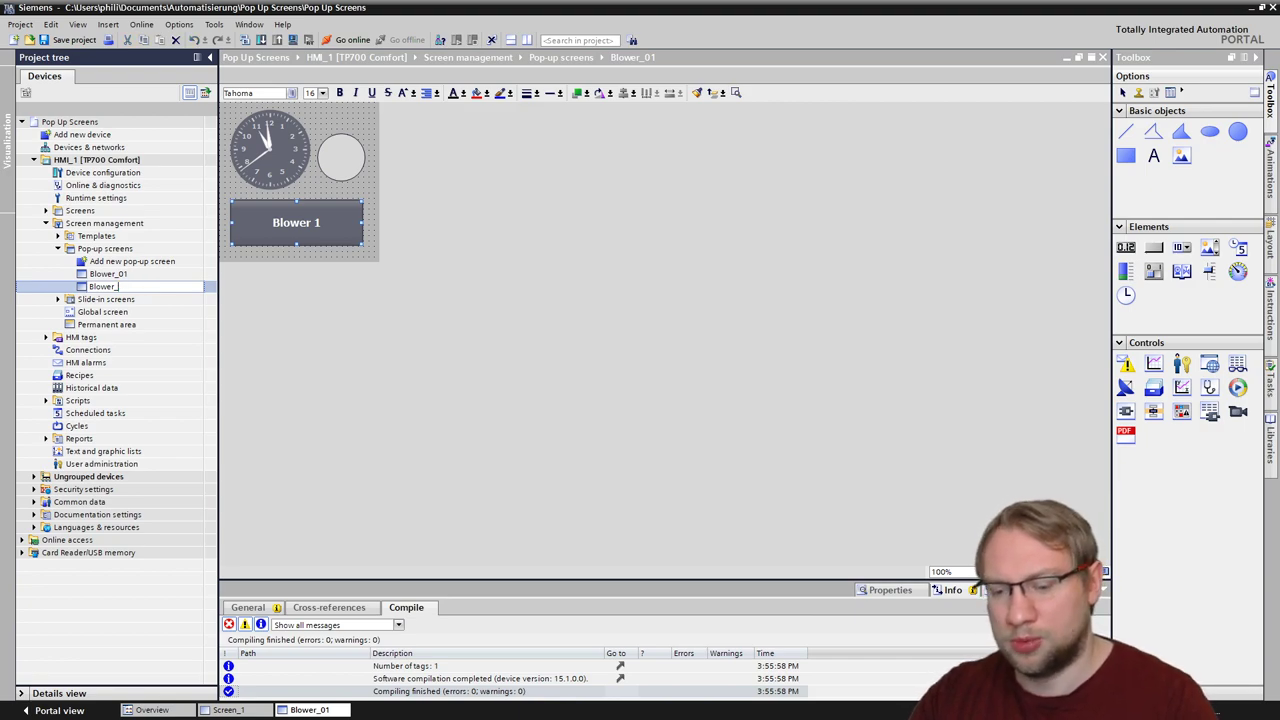
key(Return)
Step: On the Blower_01 pop-up screen, change the button text to "Blower 2" and replace the clock with the circle and a switch beside it
double_click(321, 219)
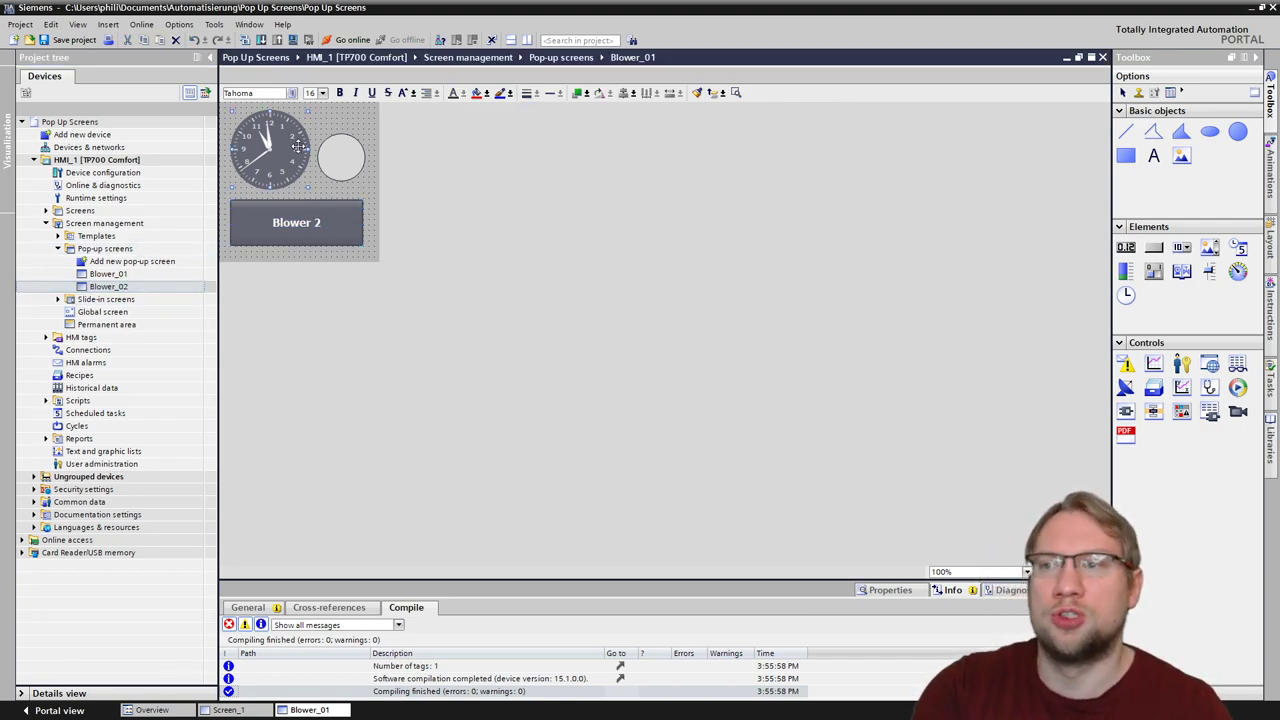
drag(351, 157, 272, 137)
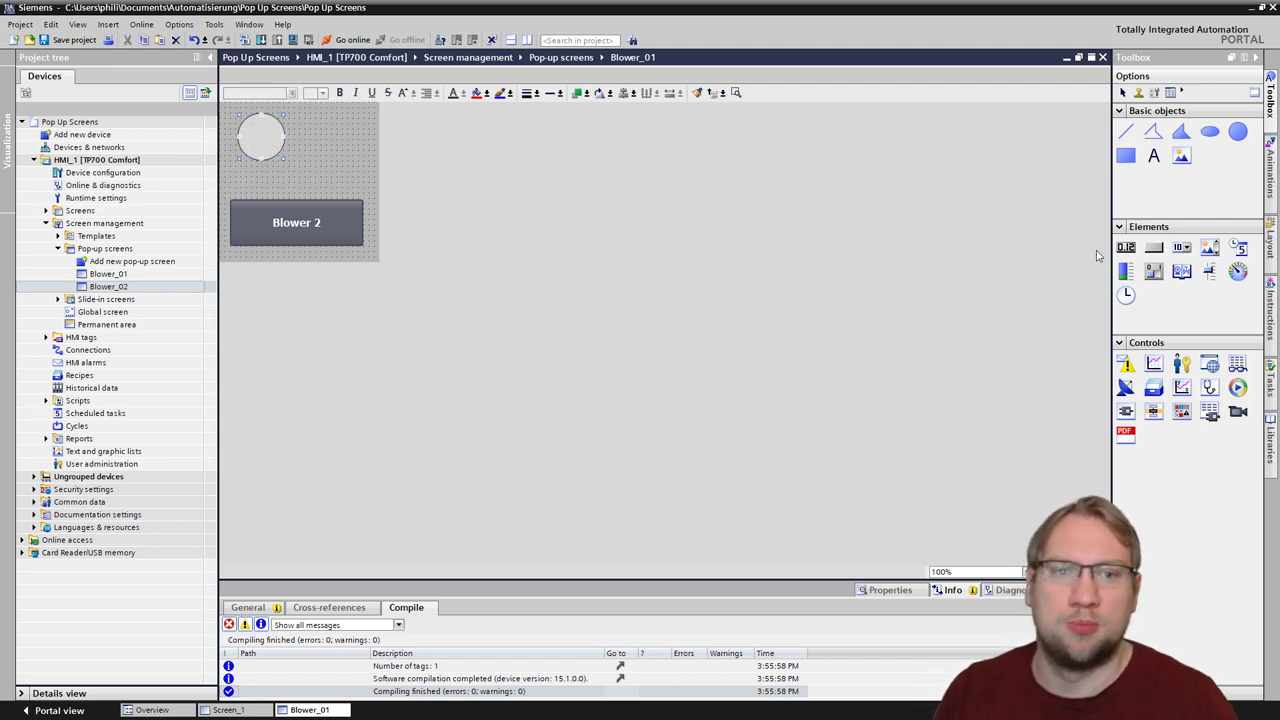
mouse_move(358, 146)
mouse_down()
mouse_move(366, 183)
mouse_move(368, 170)
mouse_up()
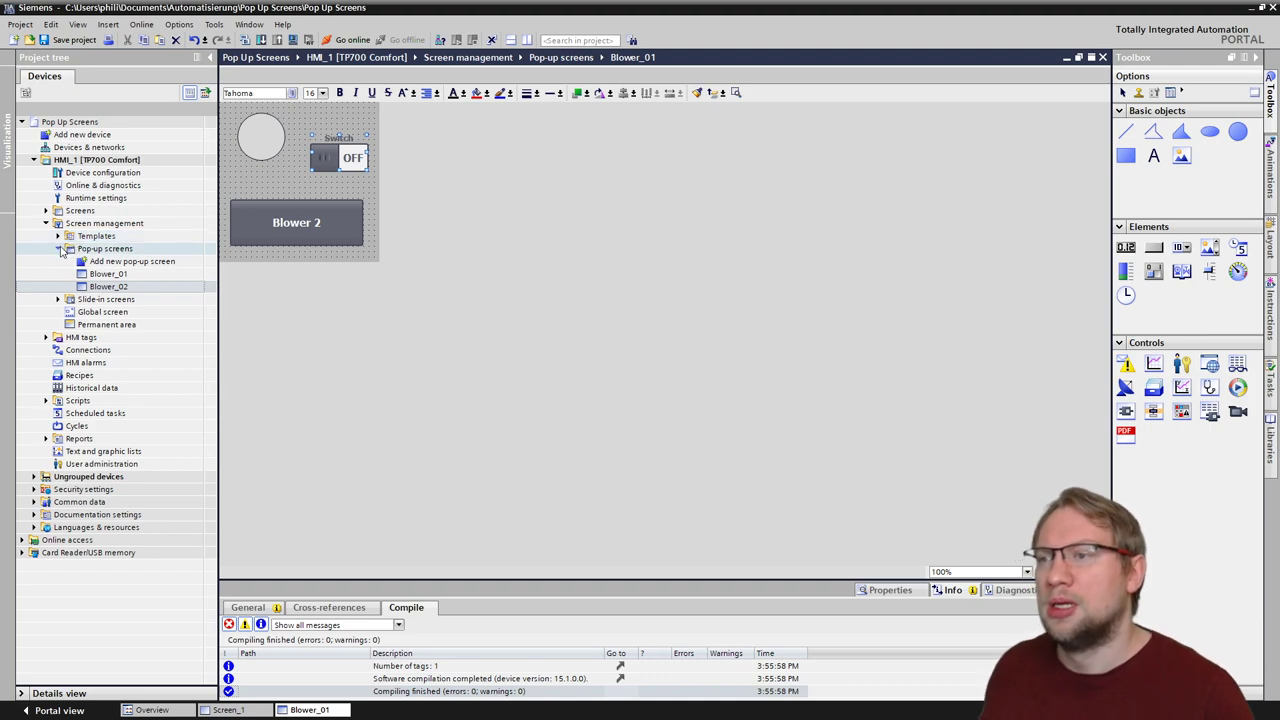
Step: Rename the pop-up screen with the switch as Blower_2 and the one with the clock as Blower_1
click(102, 276)
double_click(107, 287)
double_click(107, 276)
double_click(112, 287)
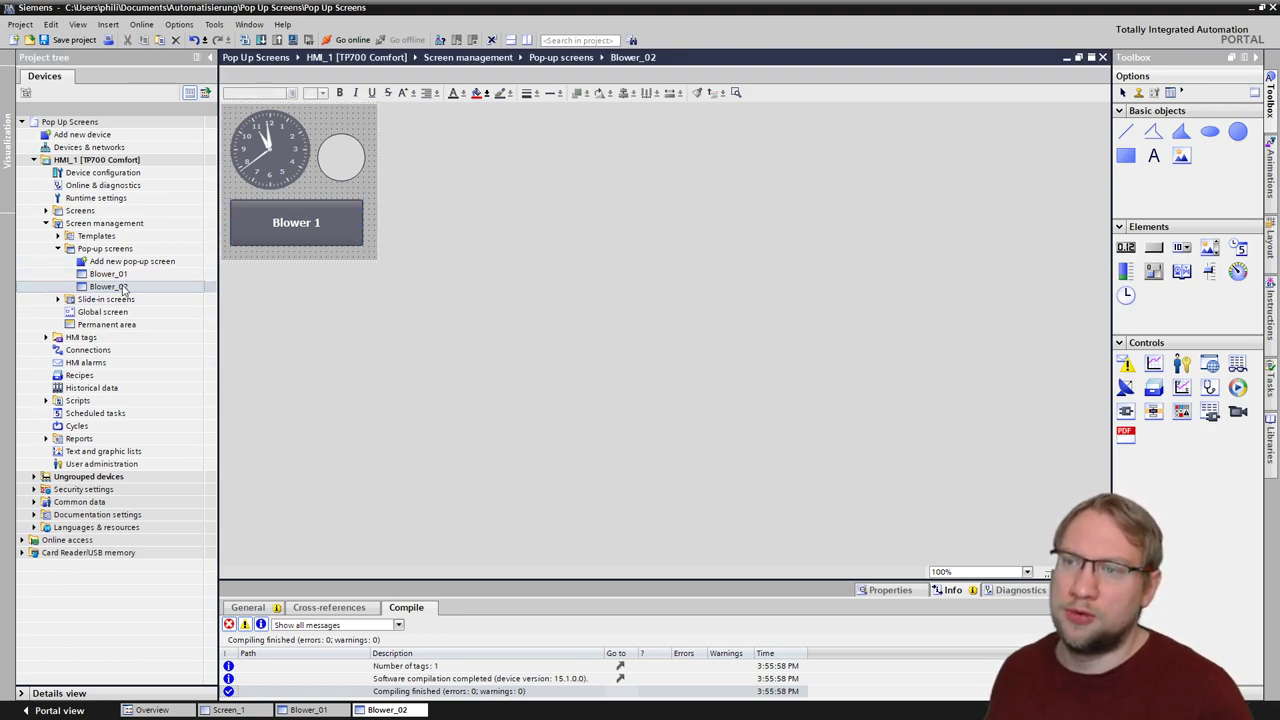
double_click(122, 276)
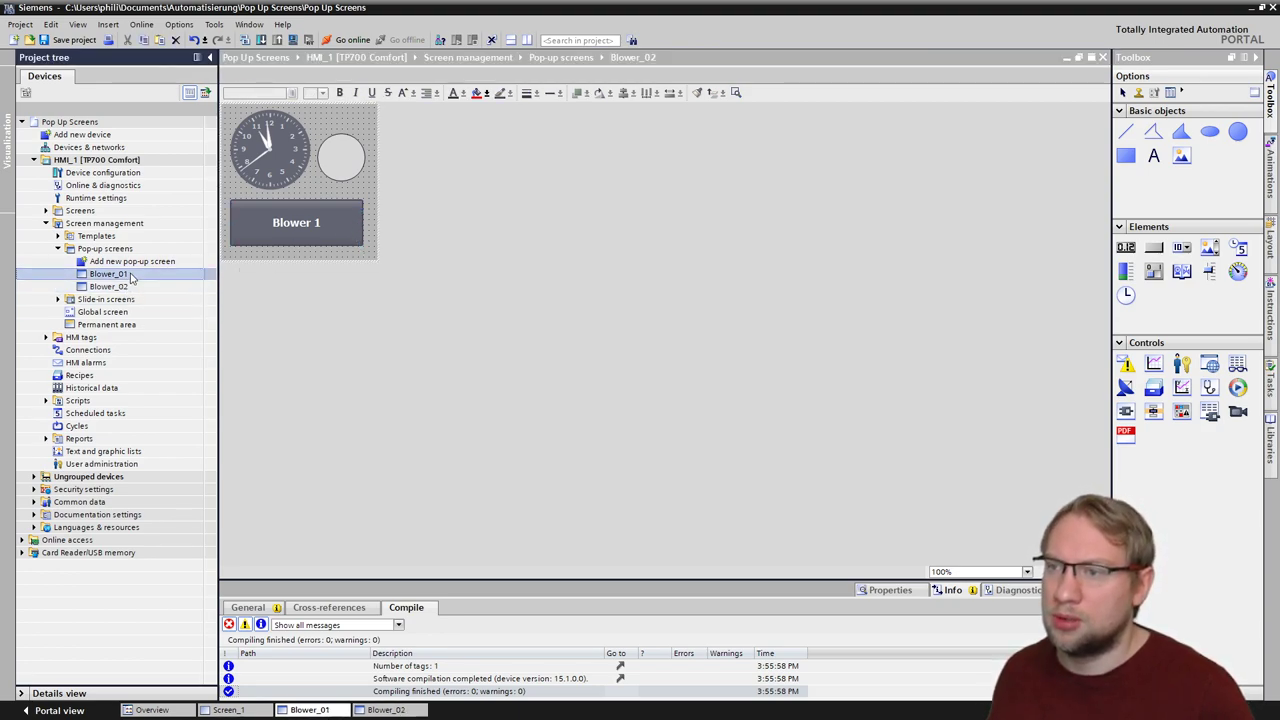
click(127, 278)
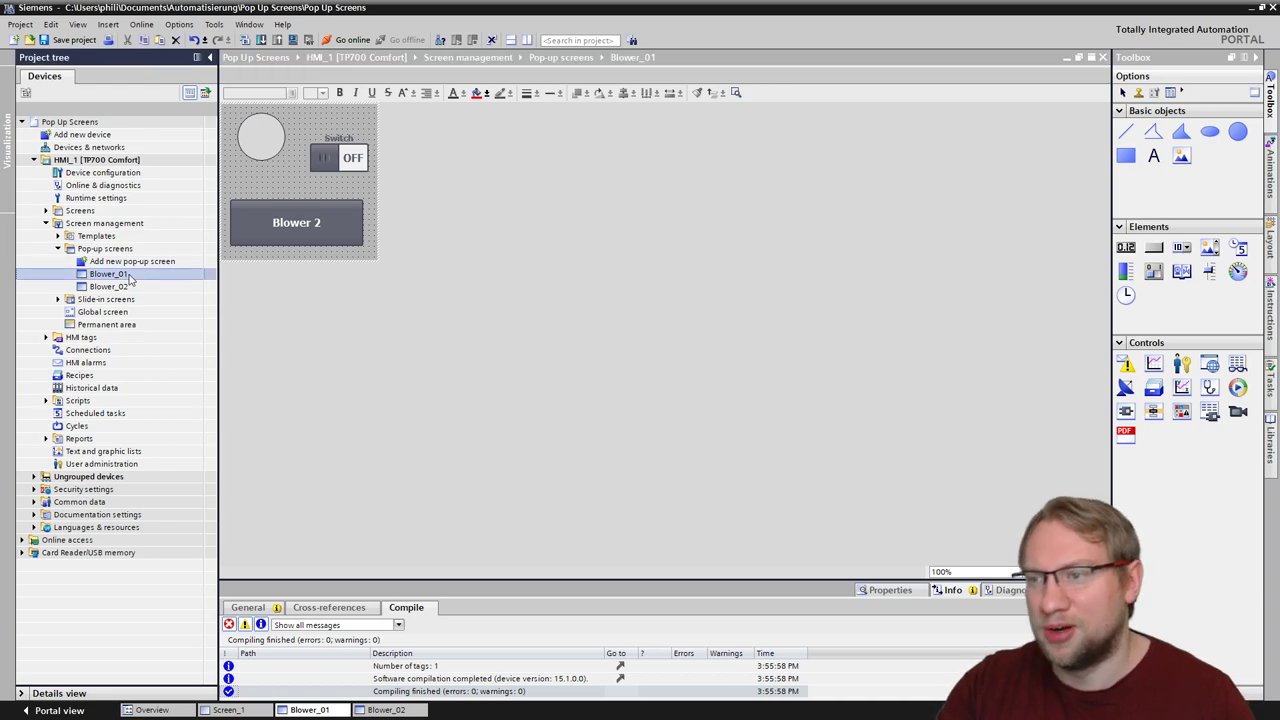
click(124, 276)
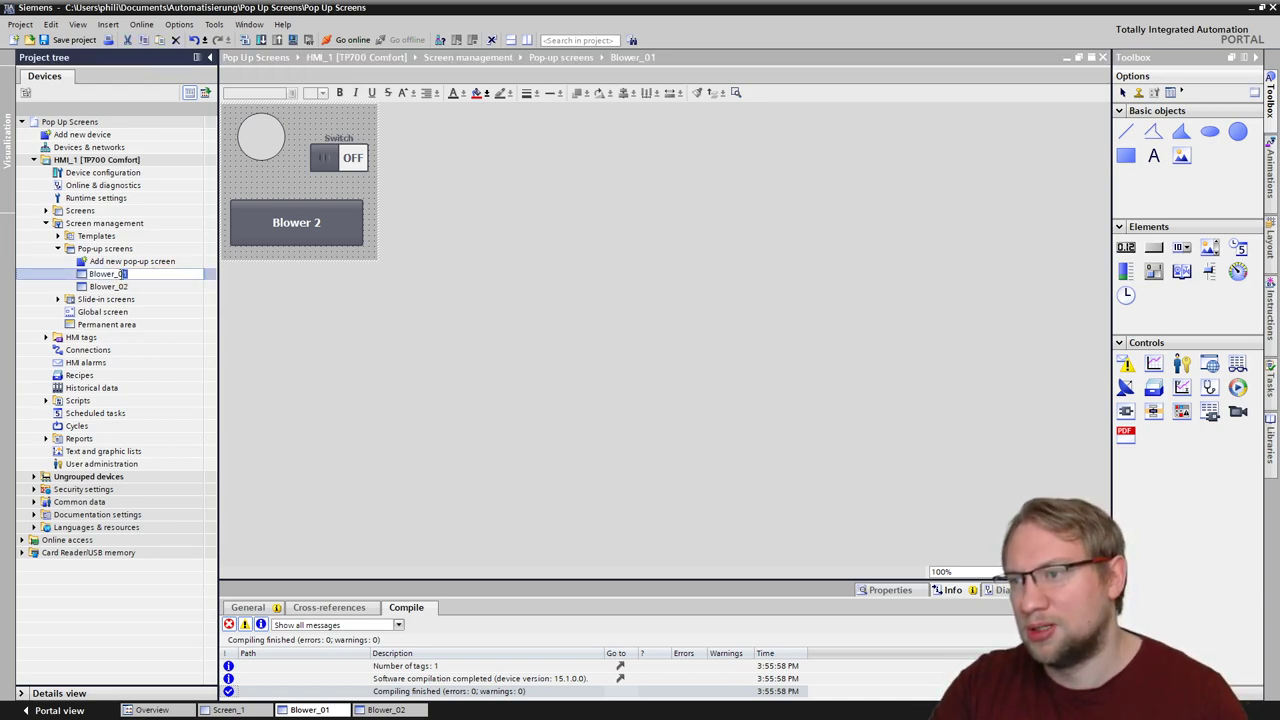
key(Return)
click(110, 287)
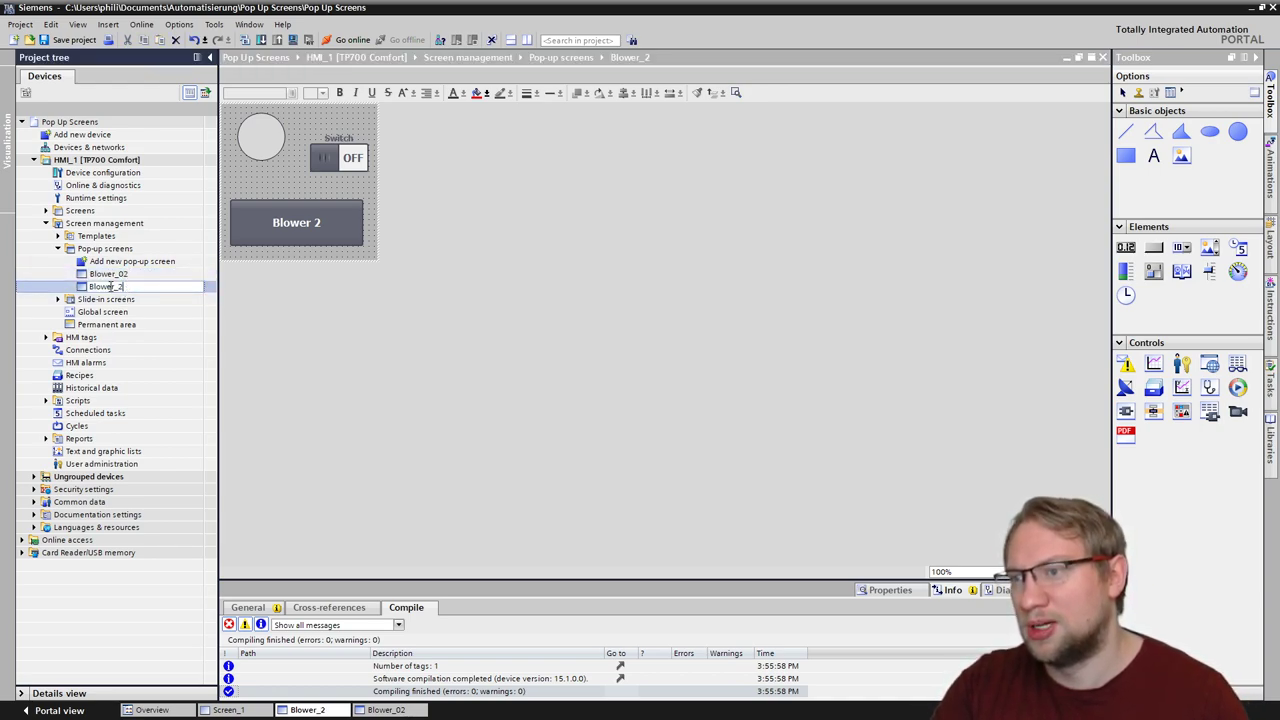
click(116, 276)
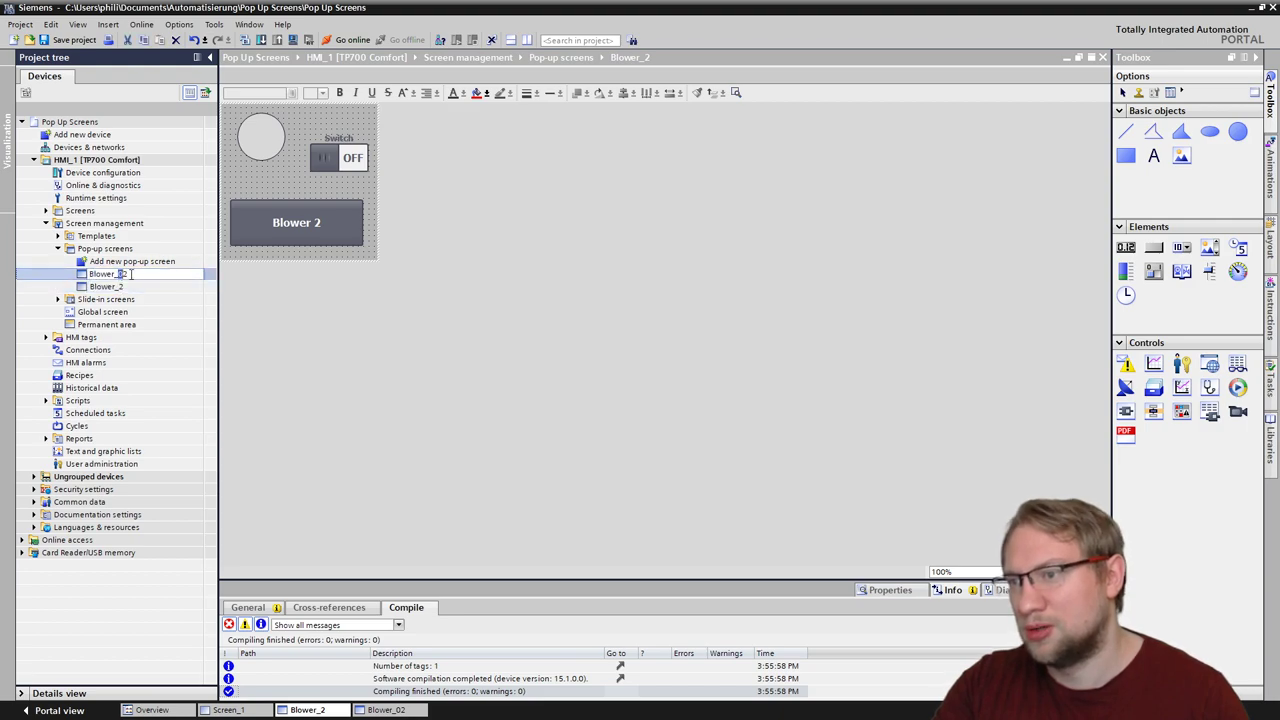
text(Blower_1)
click(152, 288)
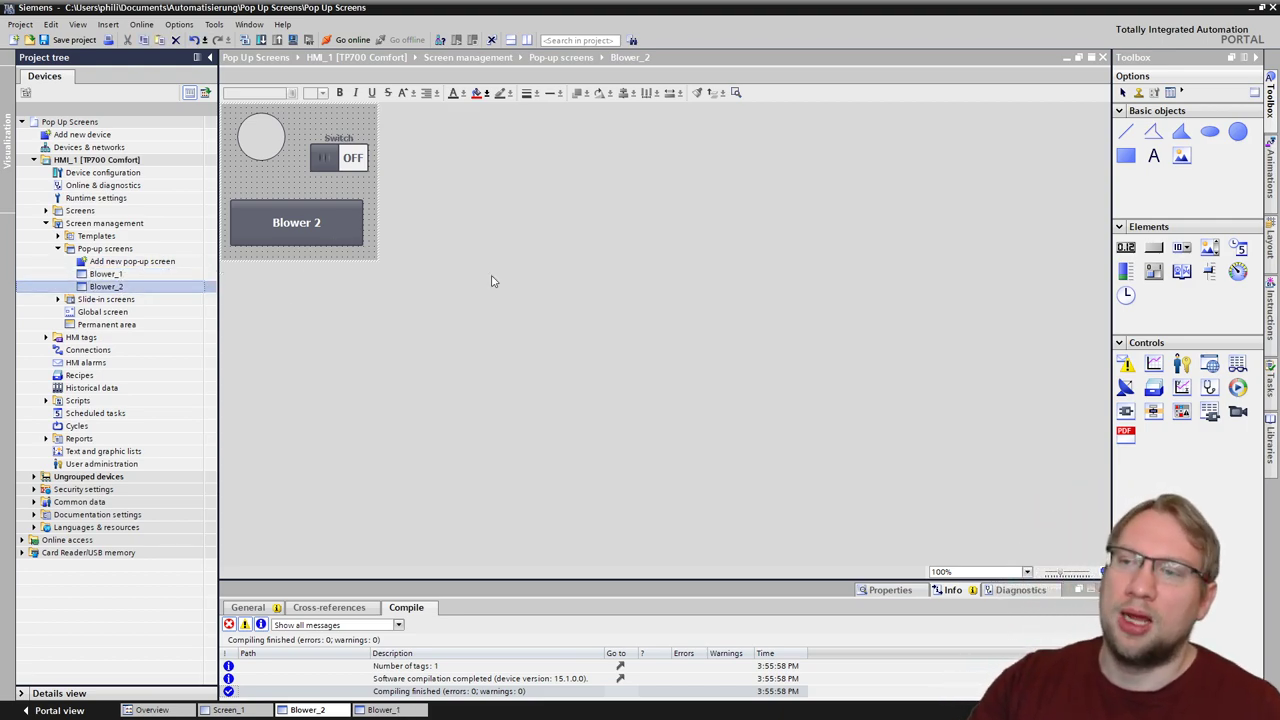
Step: Shrink the Blower 2 button on the Blower_2 pop-up screen and move the switch closer to the circle and button
click(420, 237)
click(360, 224)
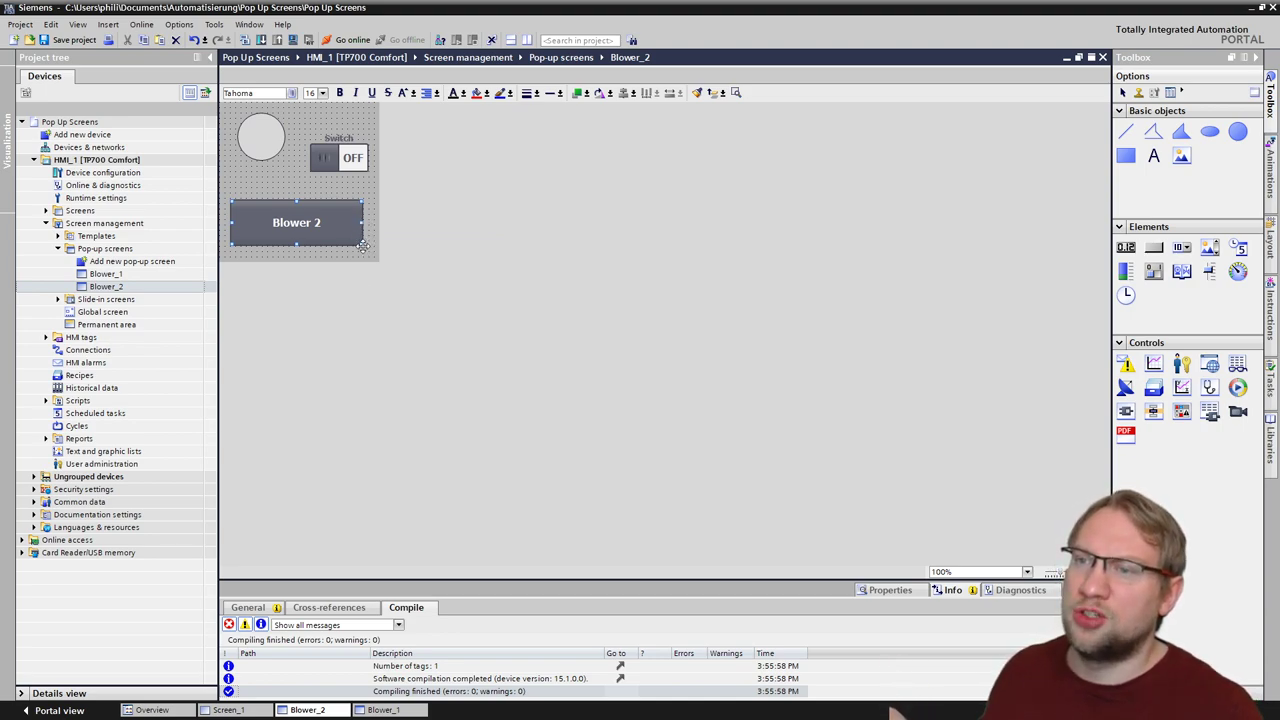
drag(362, 244, 307, 231)
drag(355, 162, 322, 187)
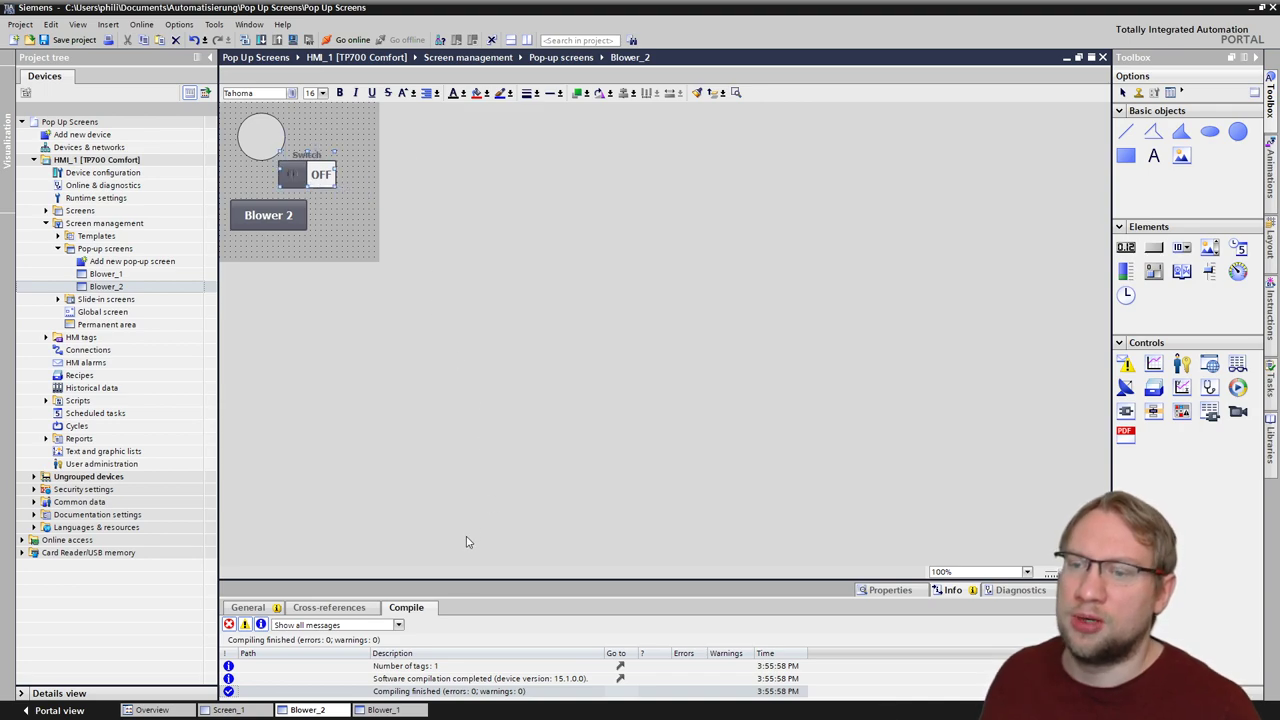
Step: Reduce the Blower_2 pop-up screen's width to 196 and lower its height to fit closer around the objects
click(952, 589)
click(872, 321)
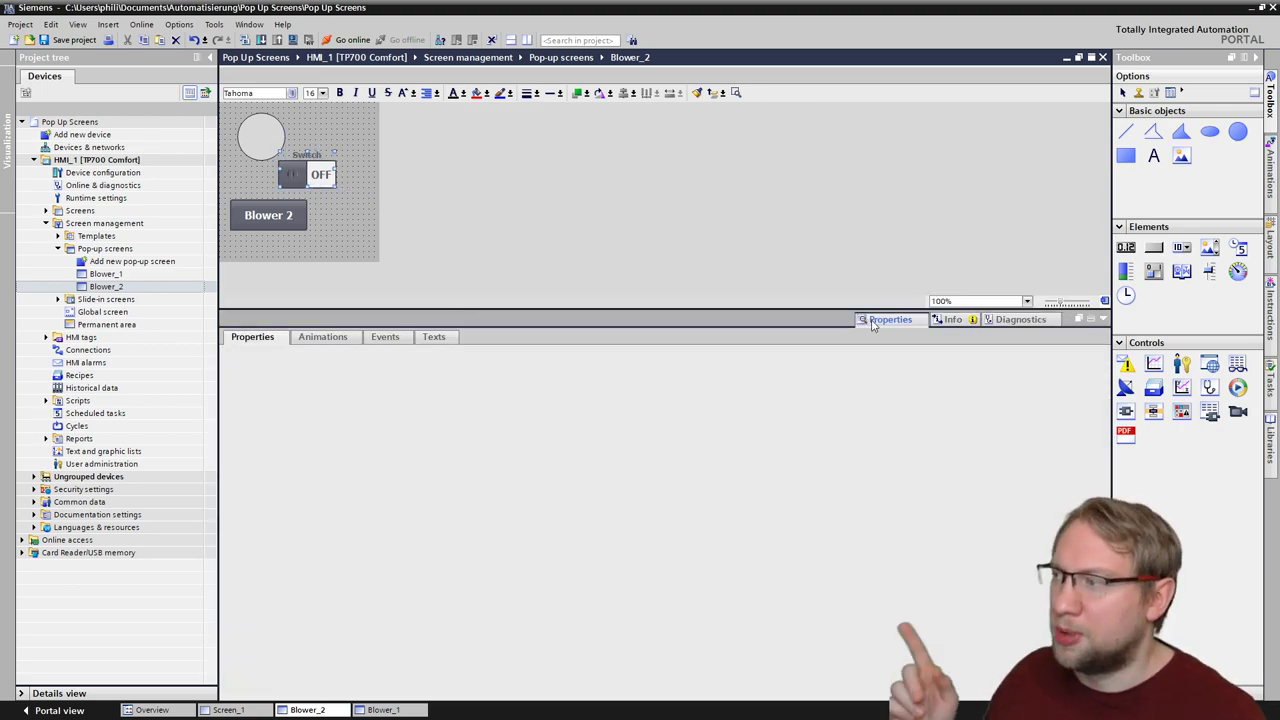
click(357, 205)
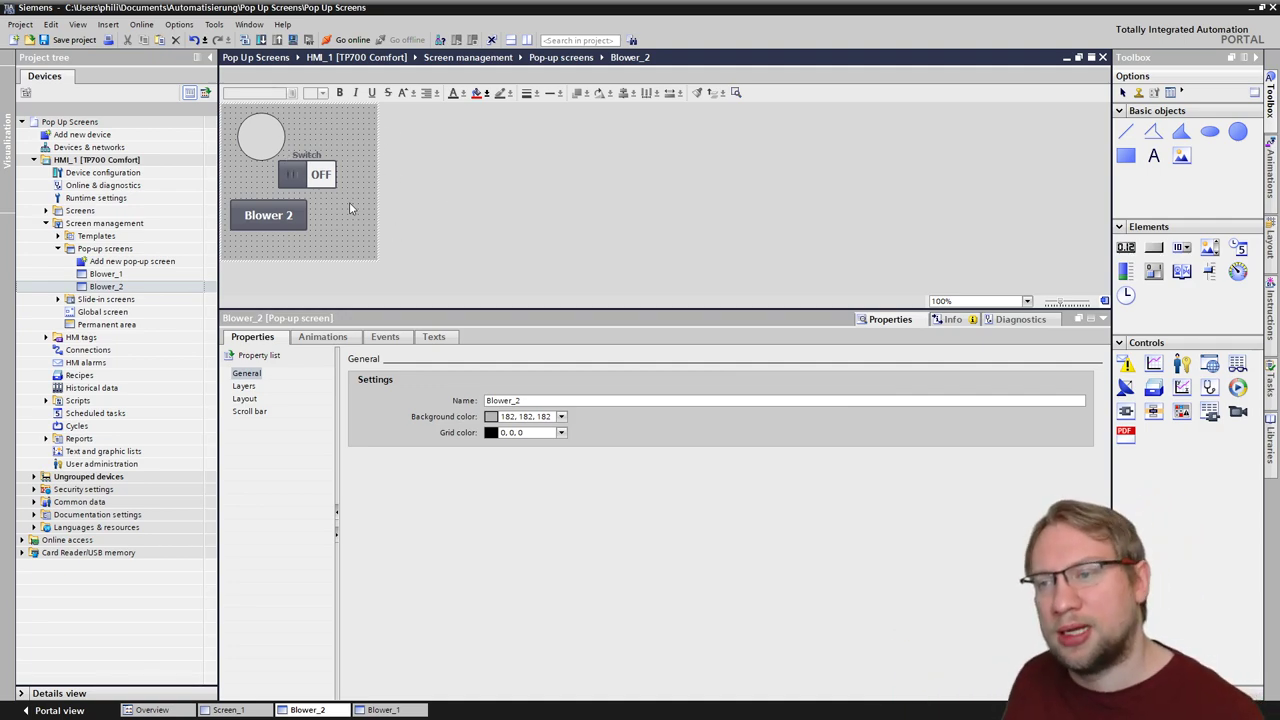
click(245, 399)
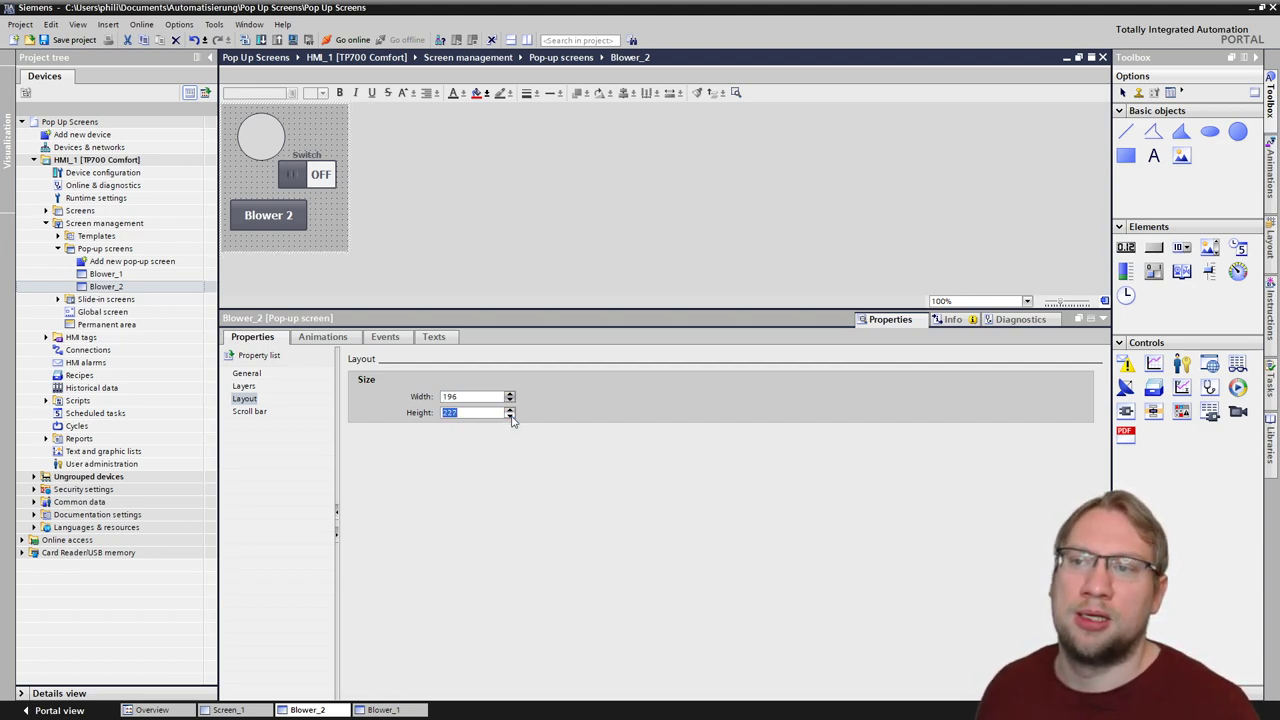
Step: Set the Blower_2 pop-up screen's background color to yellow (255, 204, 0)
click(244, 387)
scroll(250, 388, up, 3)
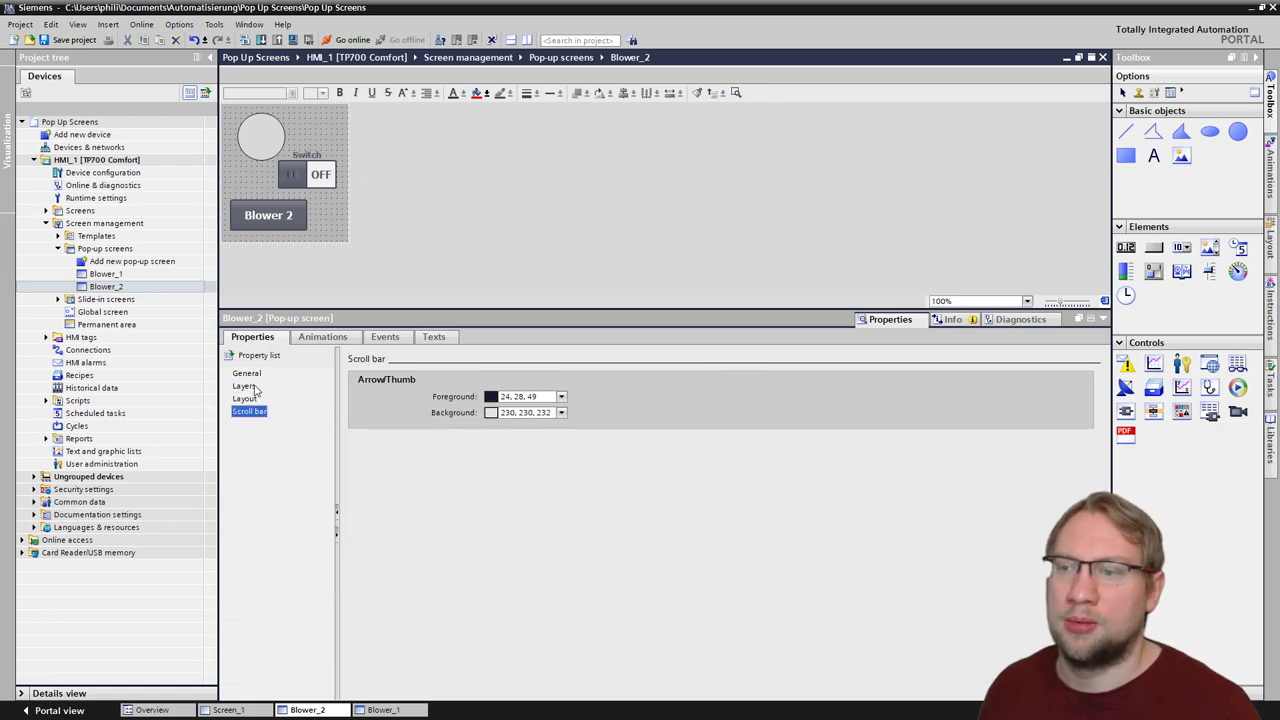
click(562, 417)
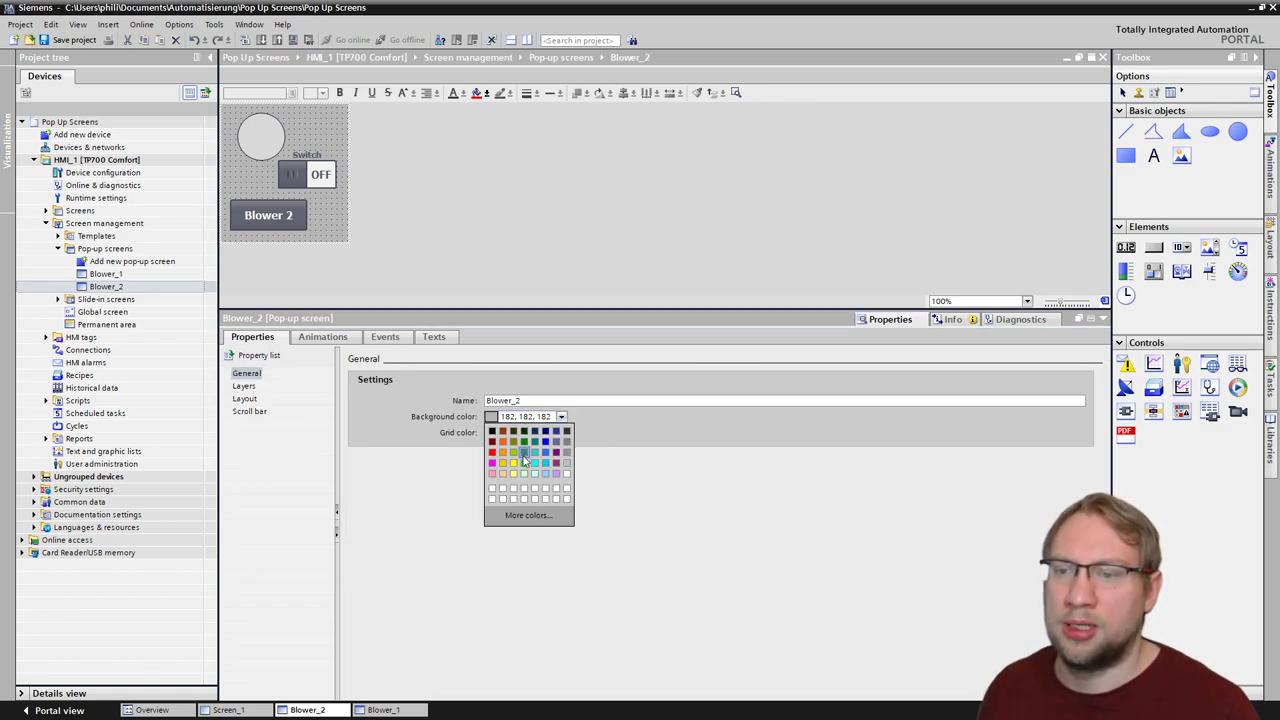
click(503, 463)
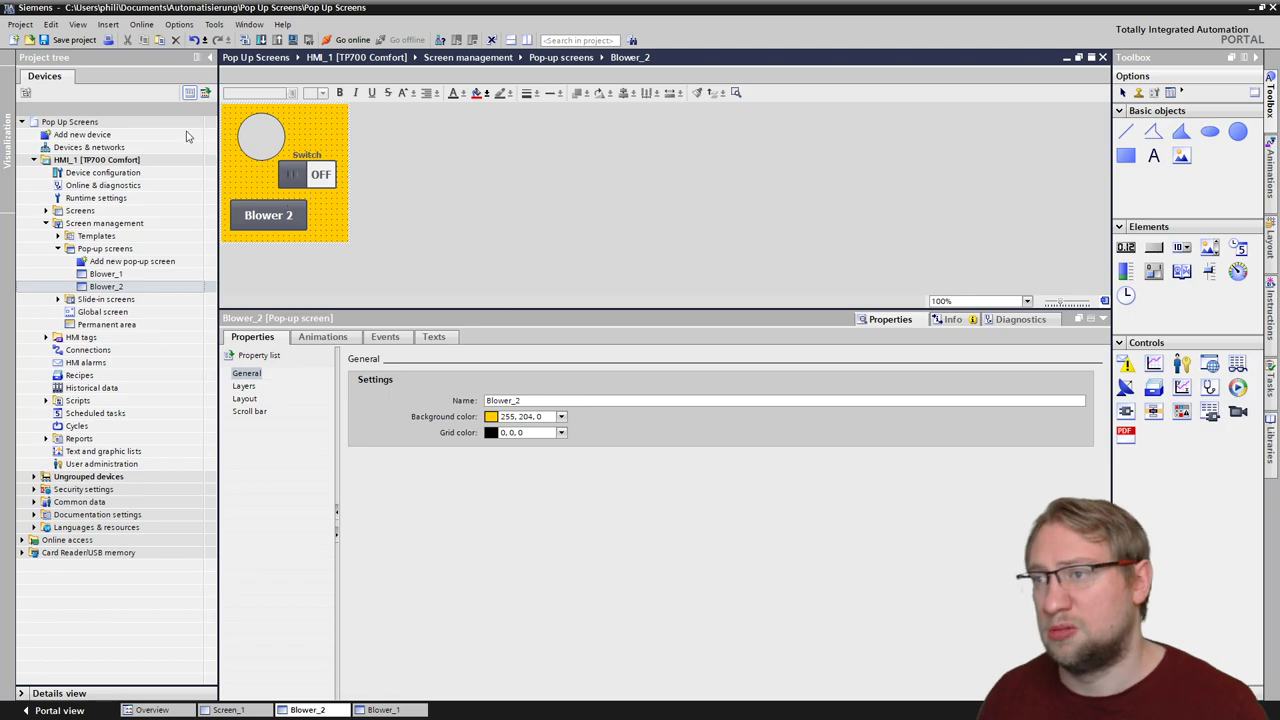
Step: Open the Blower_1 pop-up screen, and run the HMI_1 simulation briefly to view the start screen
click(122, 286)
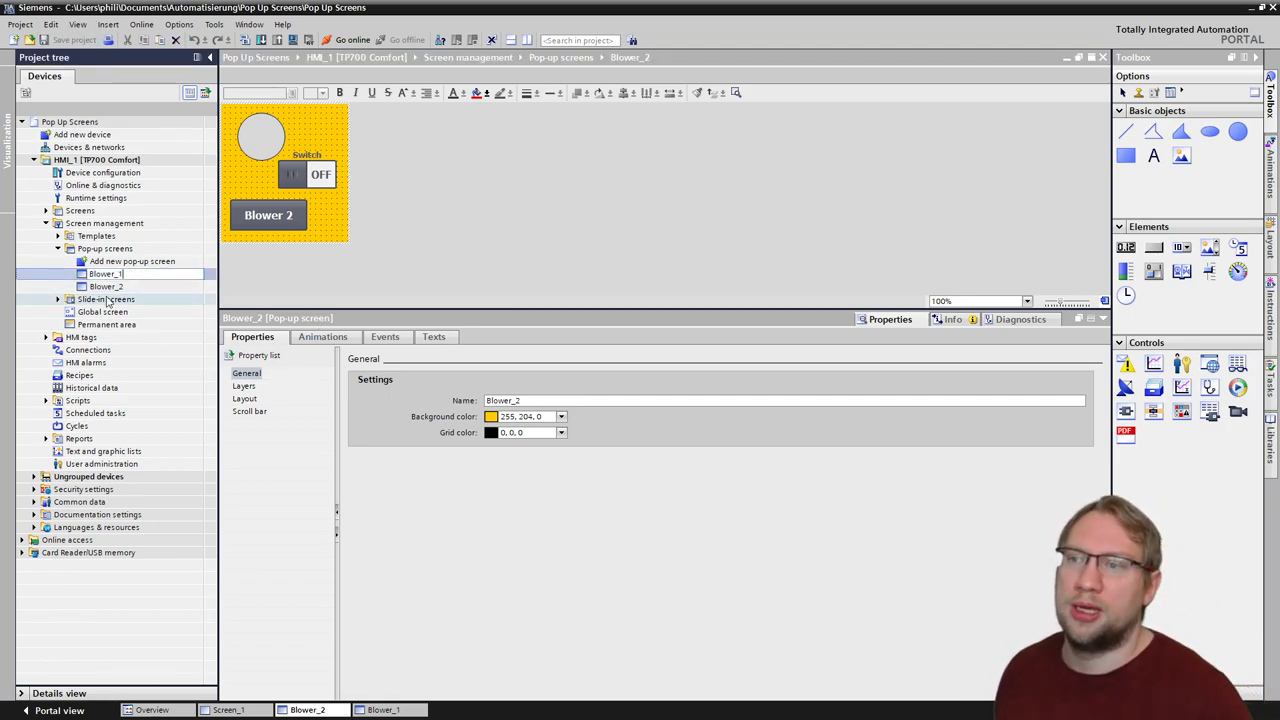
double_click(112, 276)
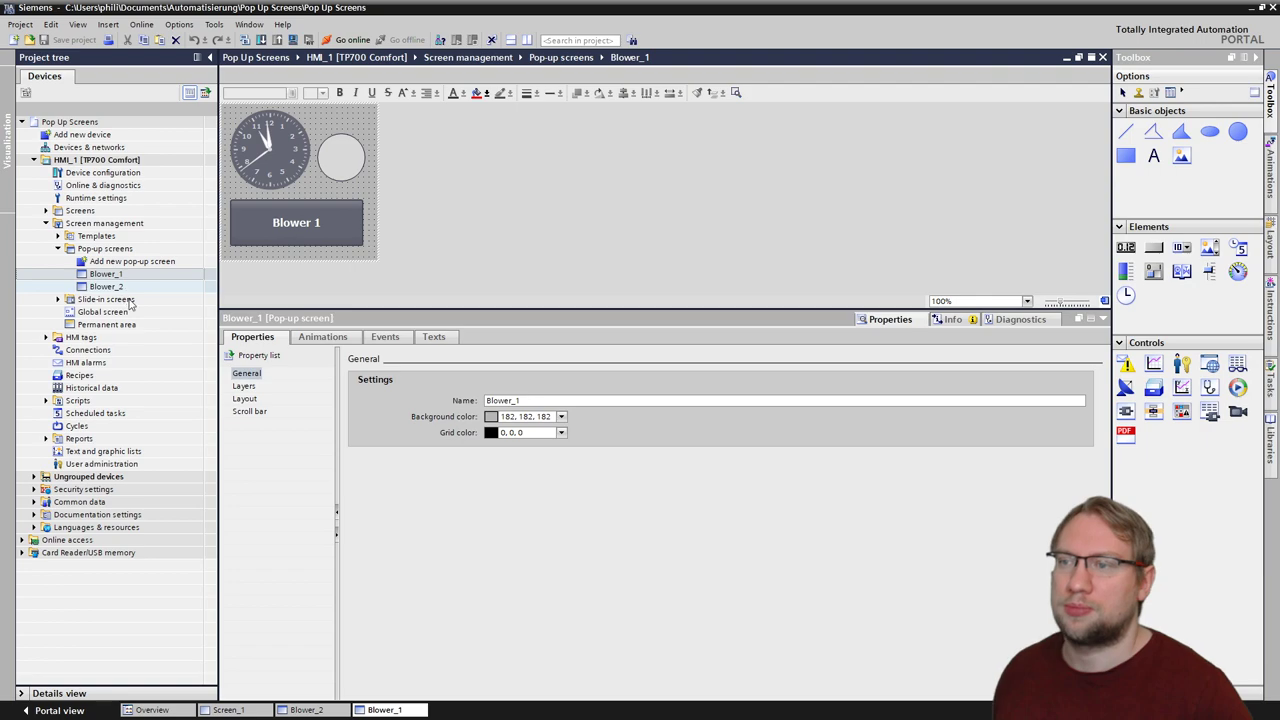
click(88, 164)
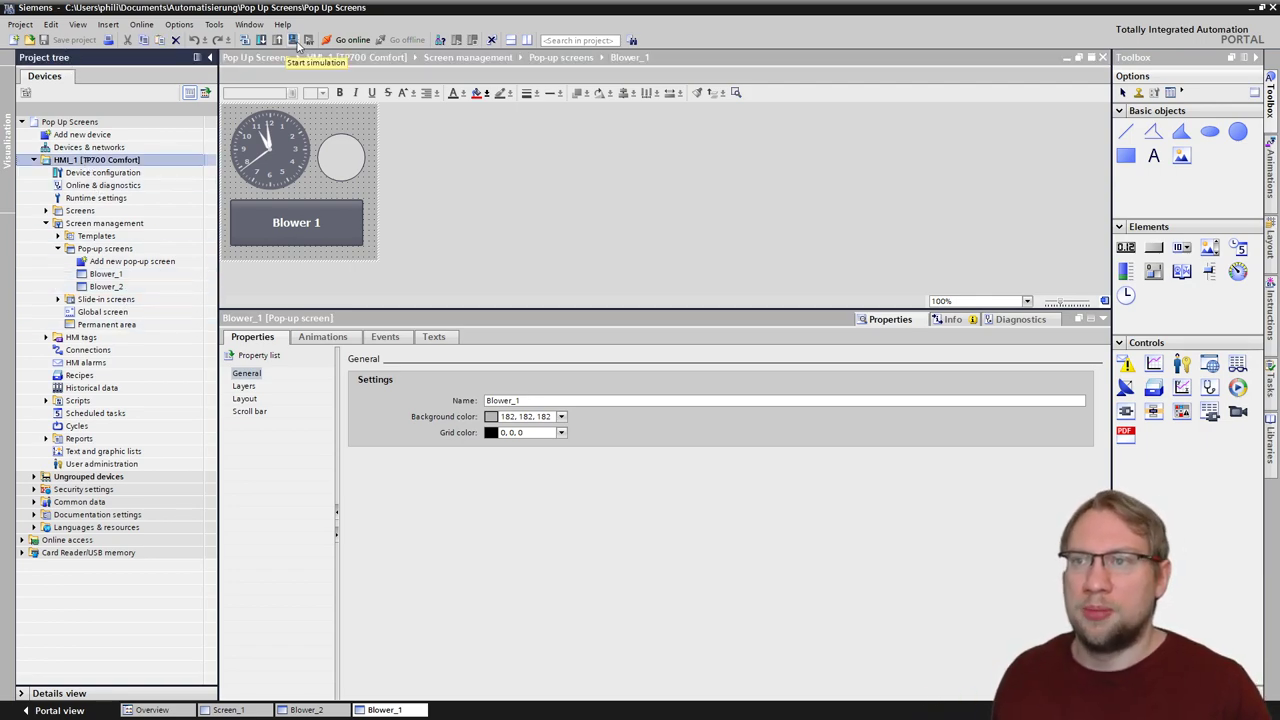
click(294, 42)
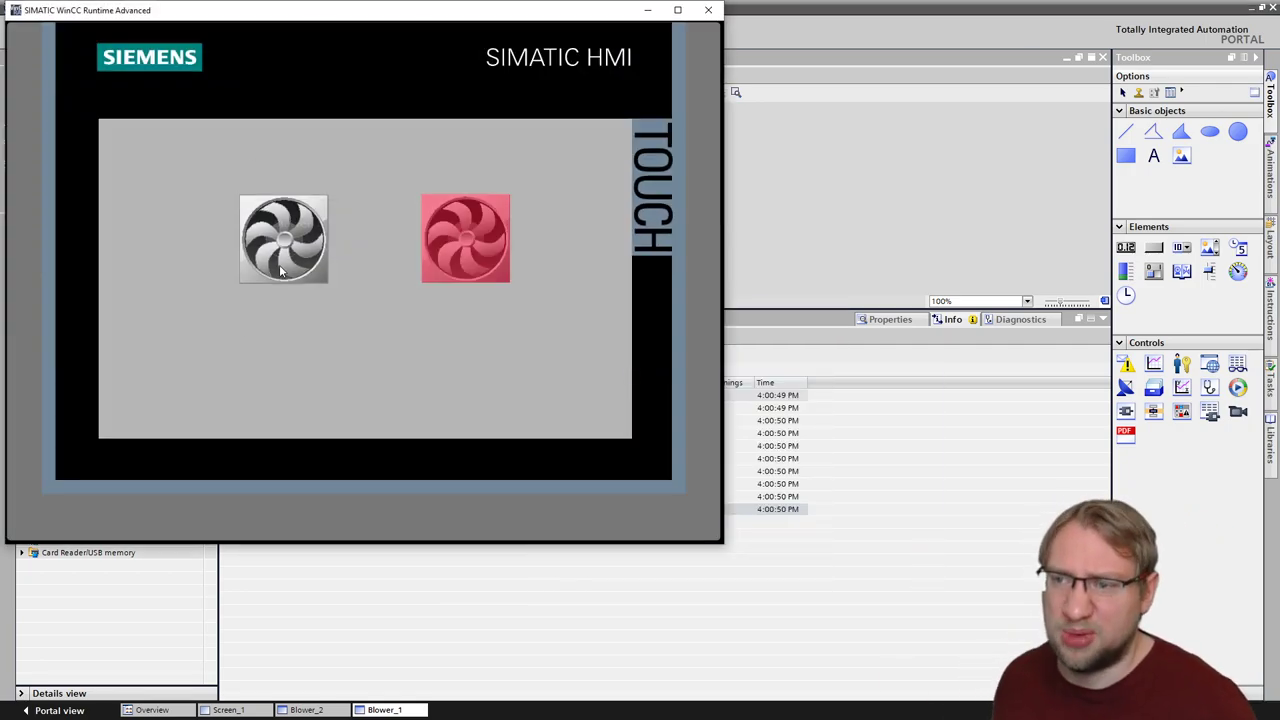
click(701, 19)
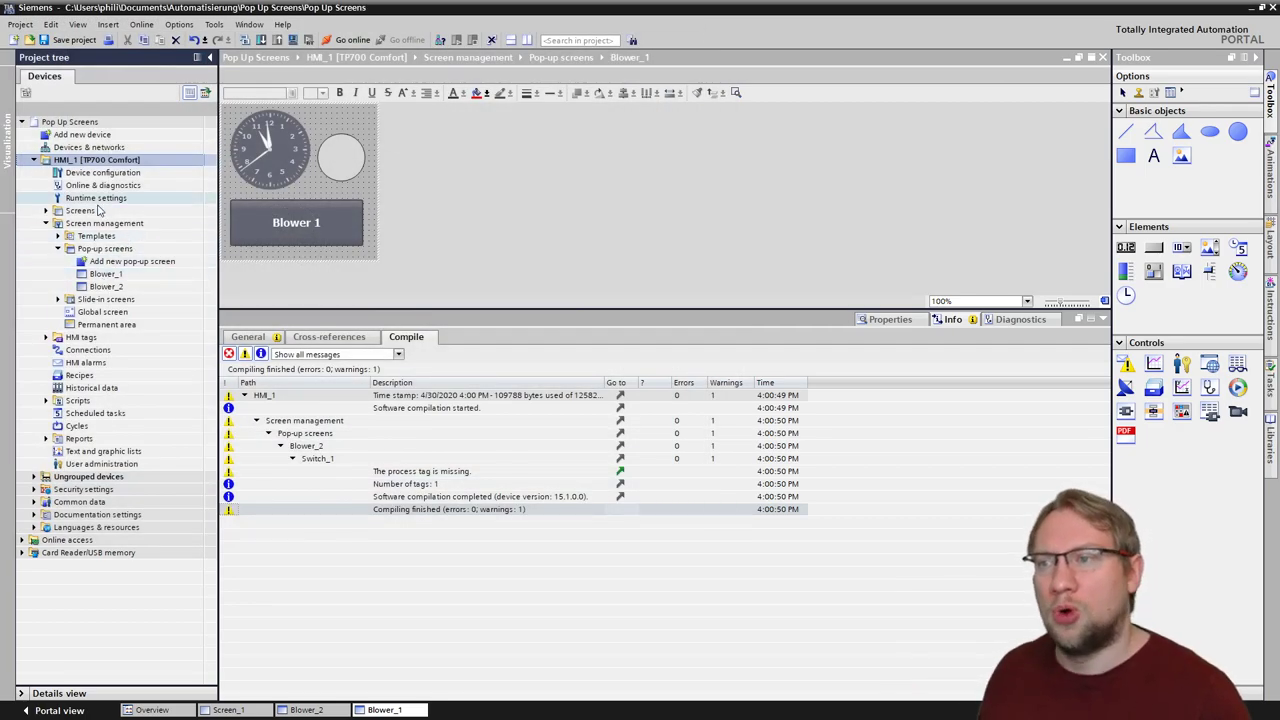
Step: Open Screen_1 and place a button directly below the grey blower graphic
click(45, 210)
double_click(95, 236)
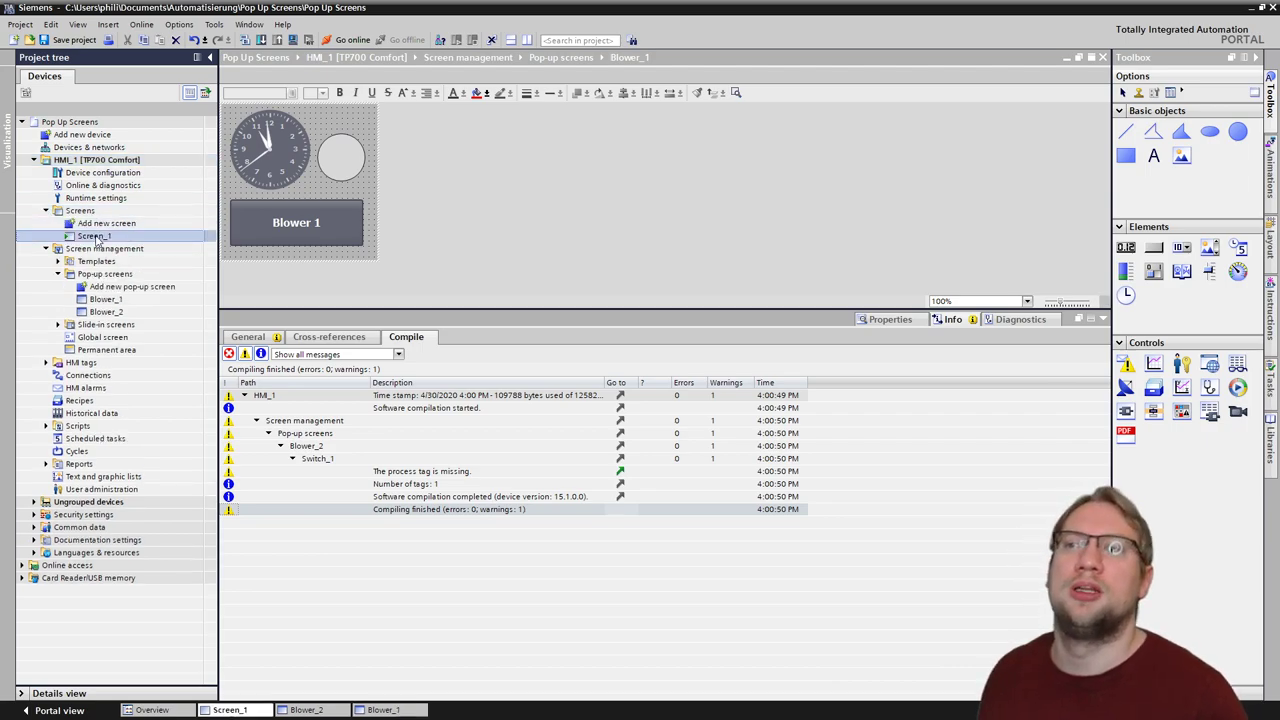
drag(490, 309, 495, 487)
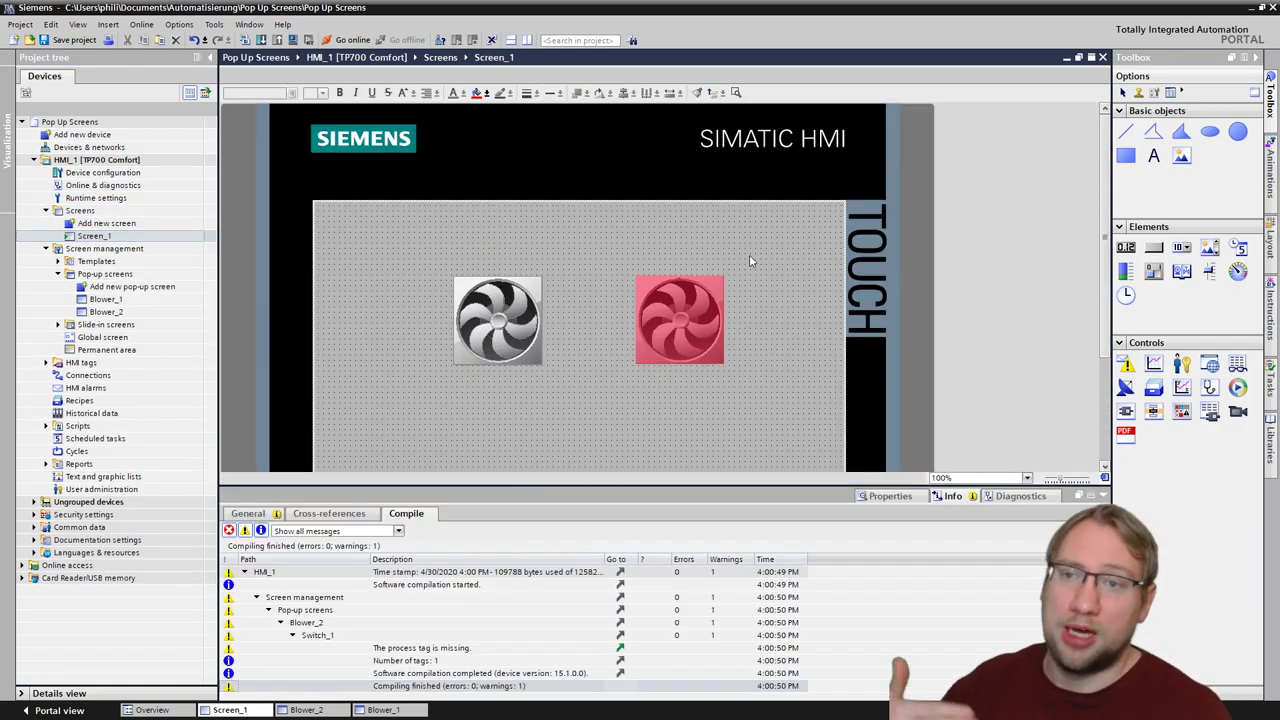
click(1155, 249)
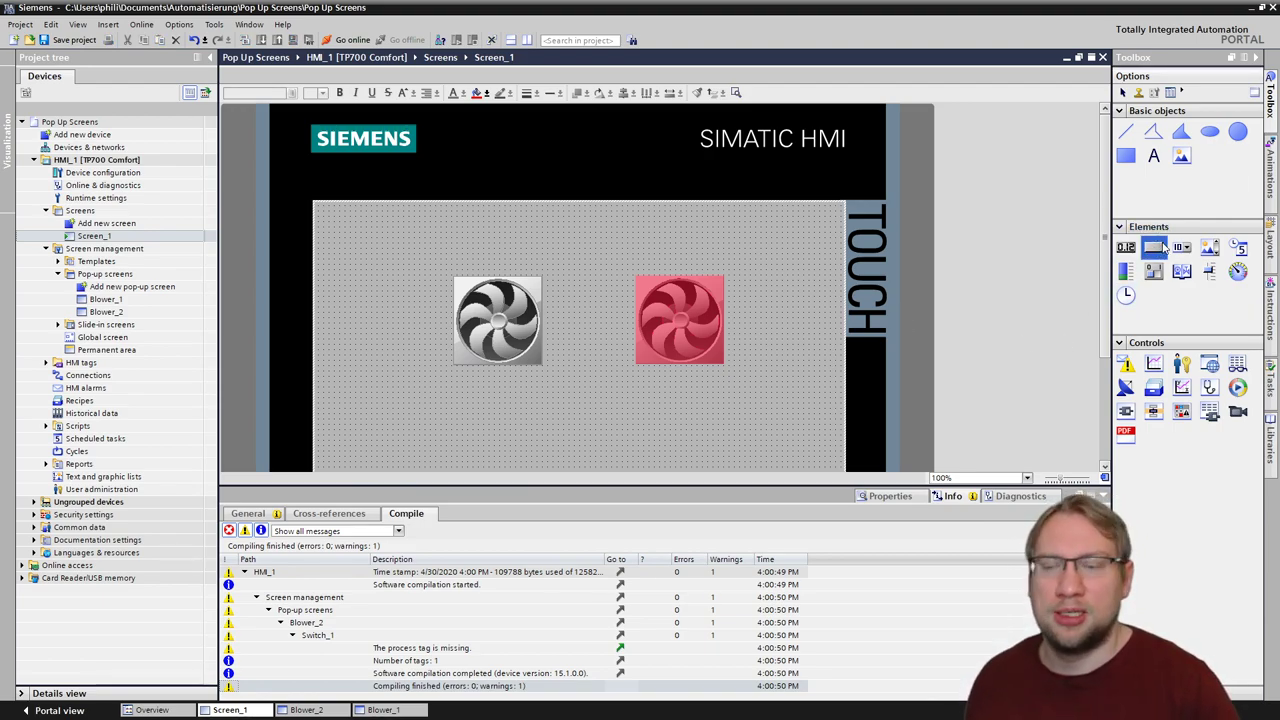
drag(1157, 247, 668, 372)
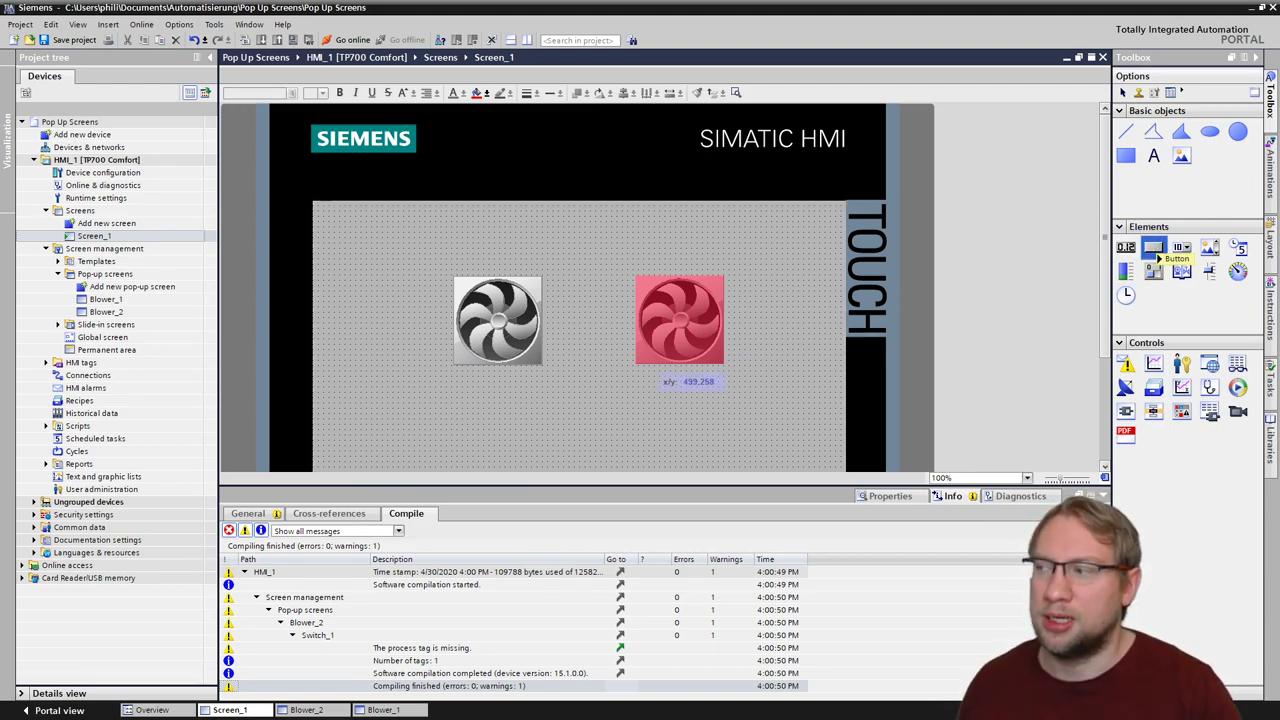
drag(455, 378, 449, 384)
drag(532, 413, 520, 379)
Step: Label the new button "FAN 1 Popup" and align it under the grey blower at a size of about 135 by 58
double_click(510, 395)
text(FAN 1)
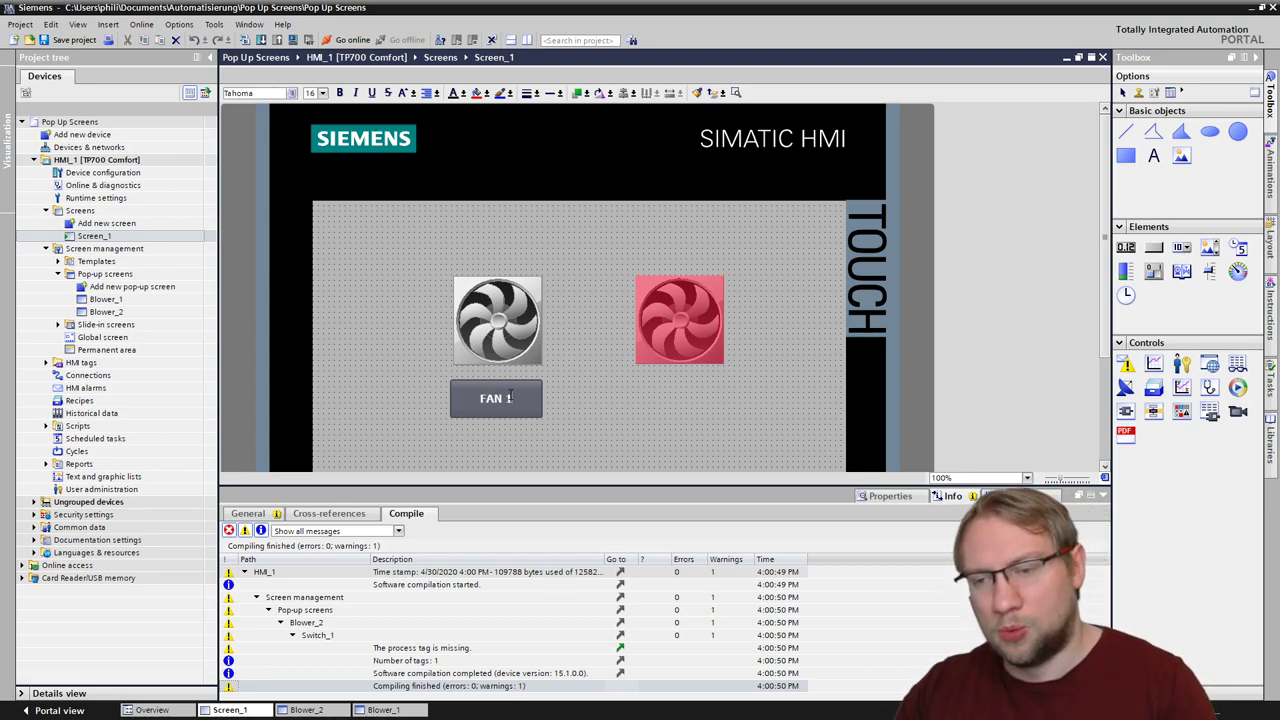
text( Popup)
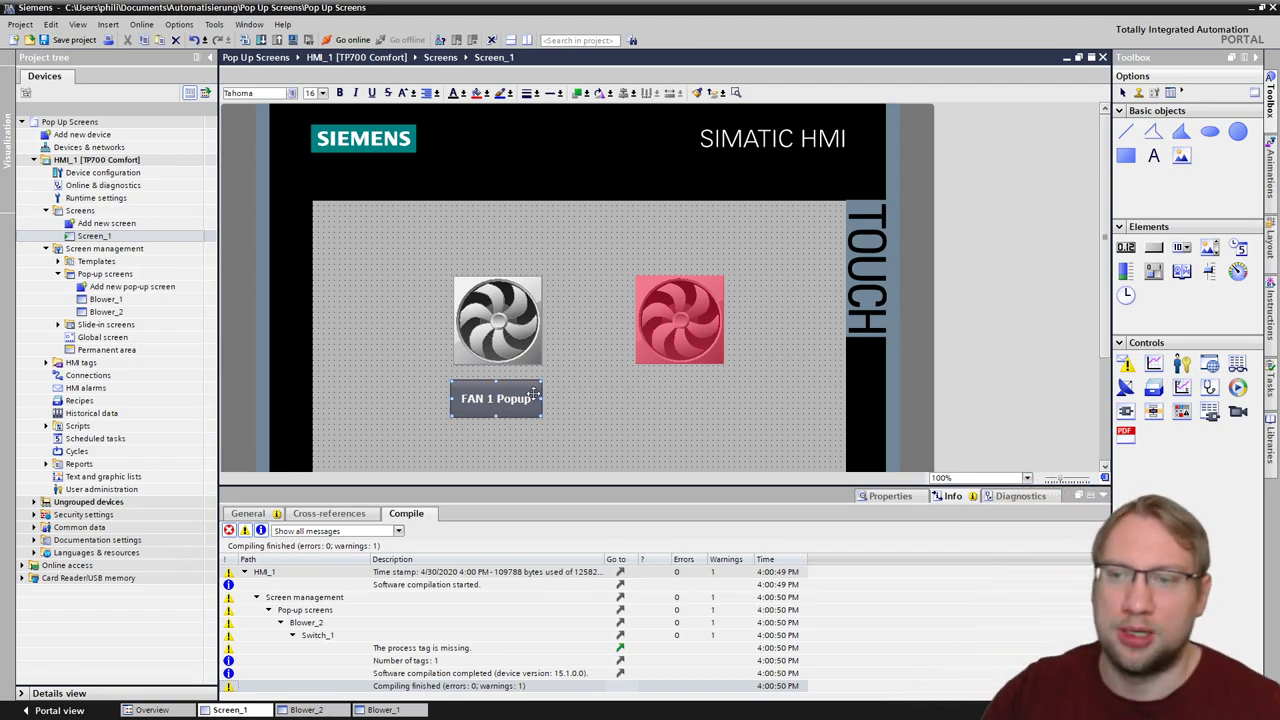
drag(520, 391, 541, 397)
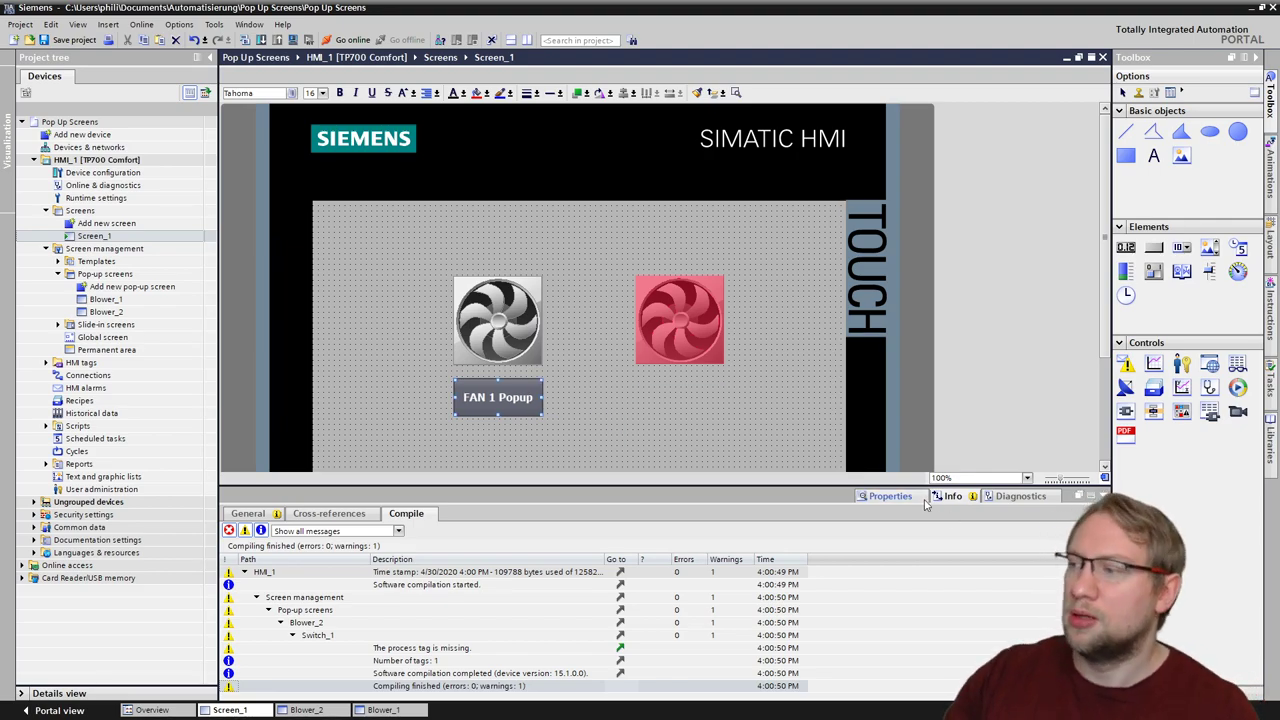
Step: Save the project and open the click event settings of the FAN 1 Popup button
click(880, 497)
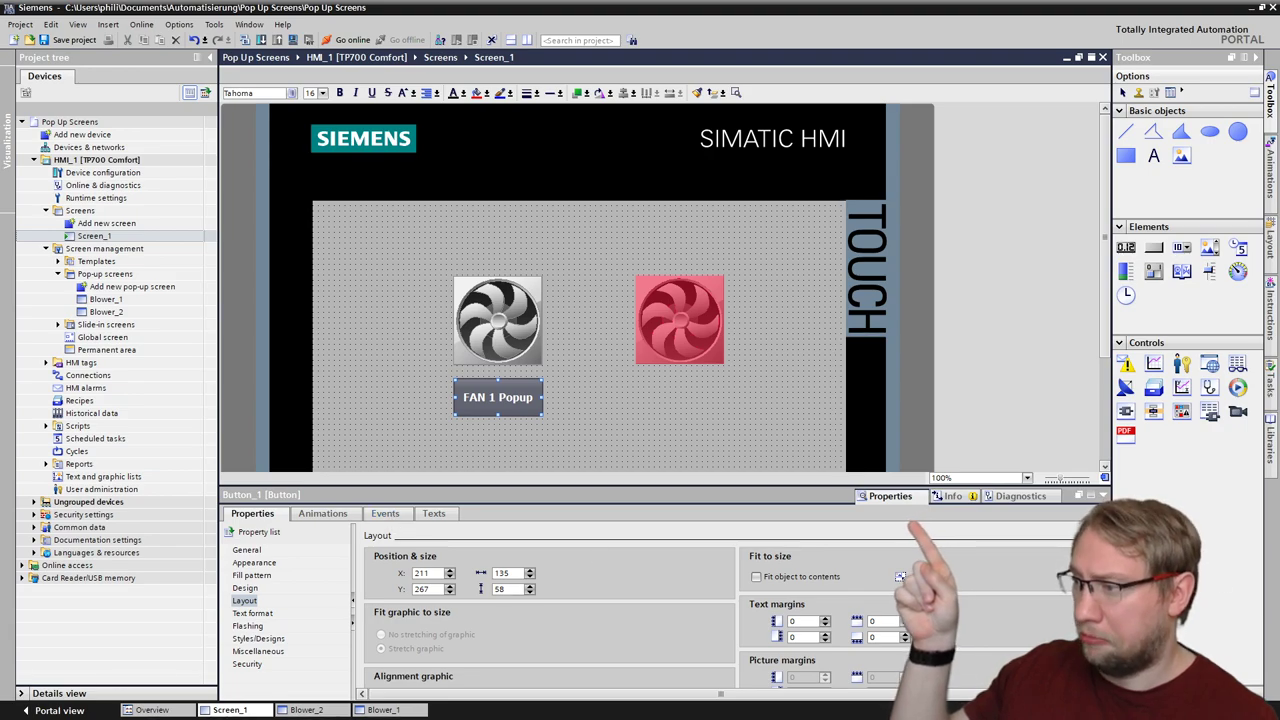
key(ctrl+s)
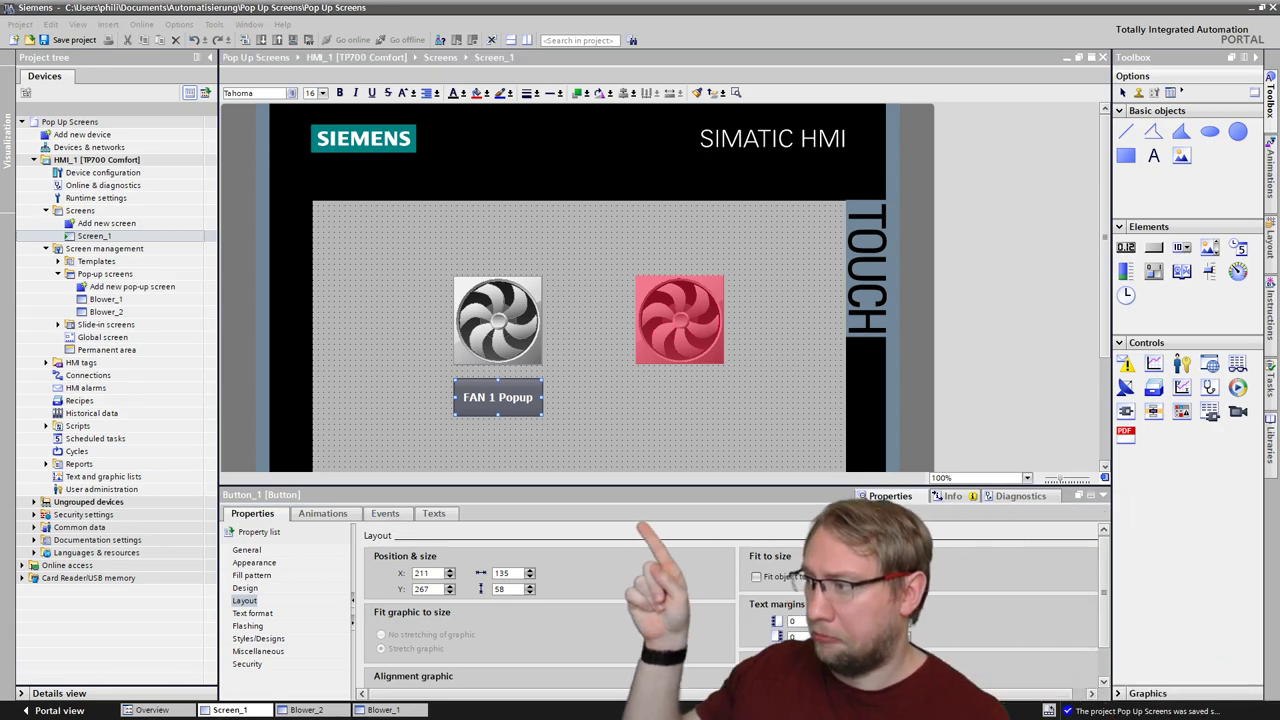
click(398, 512)
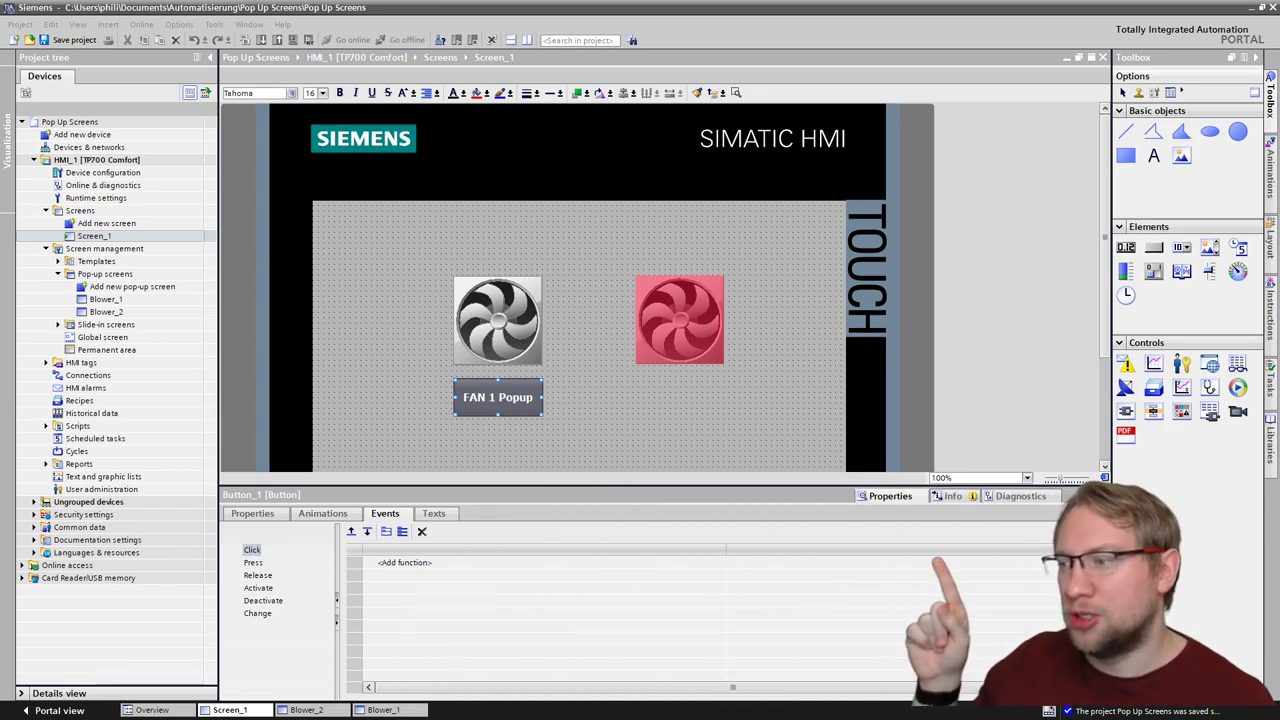
click(445, 561)
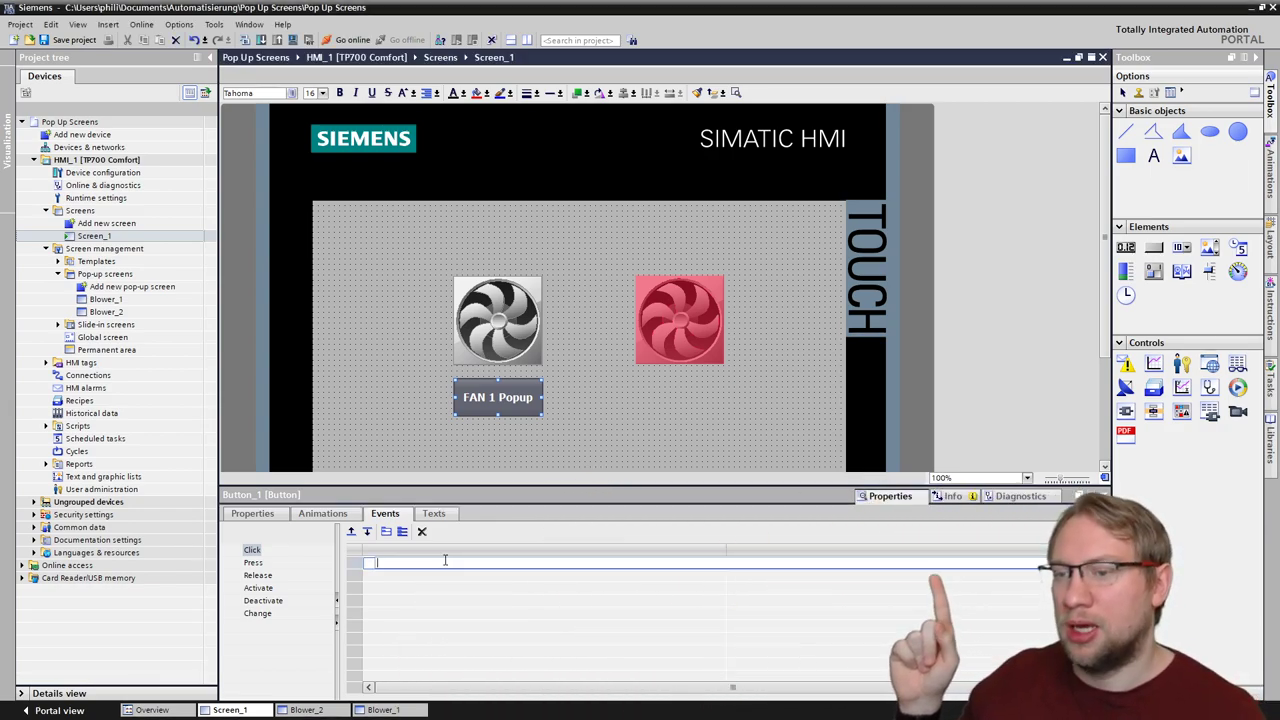
text(s)
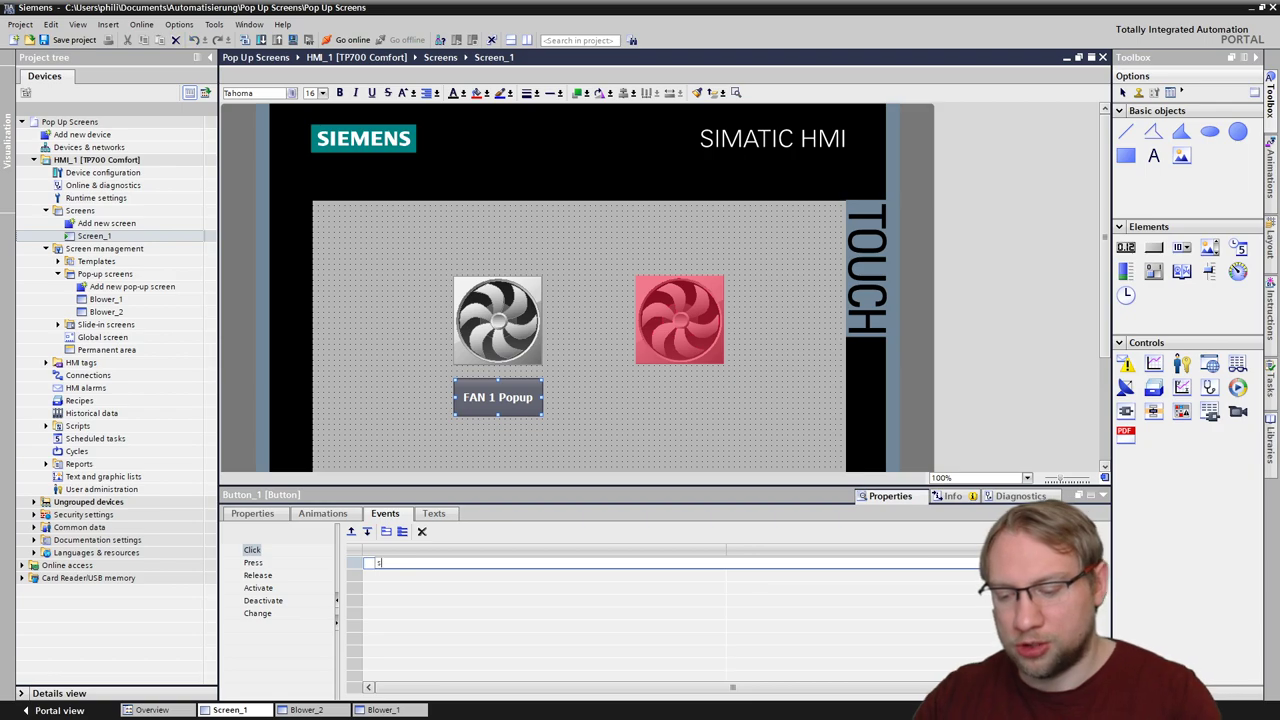
text(how)
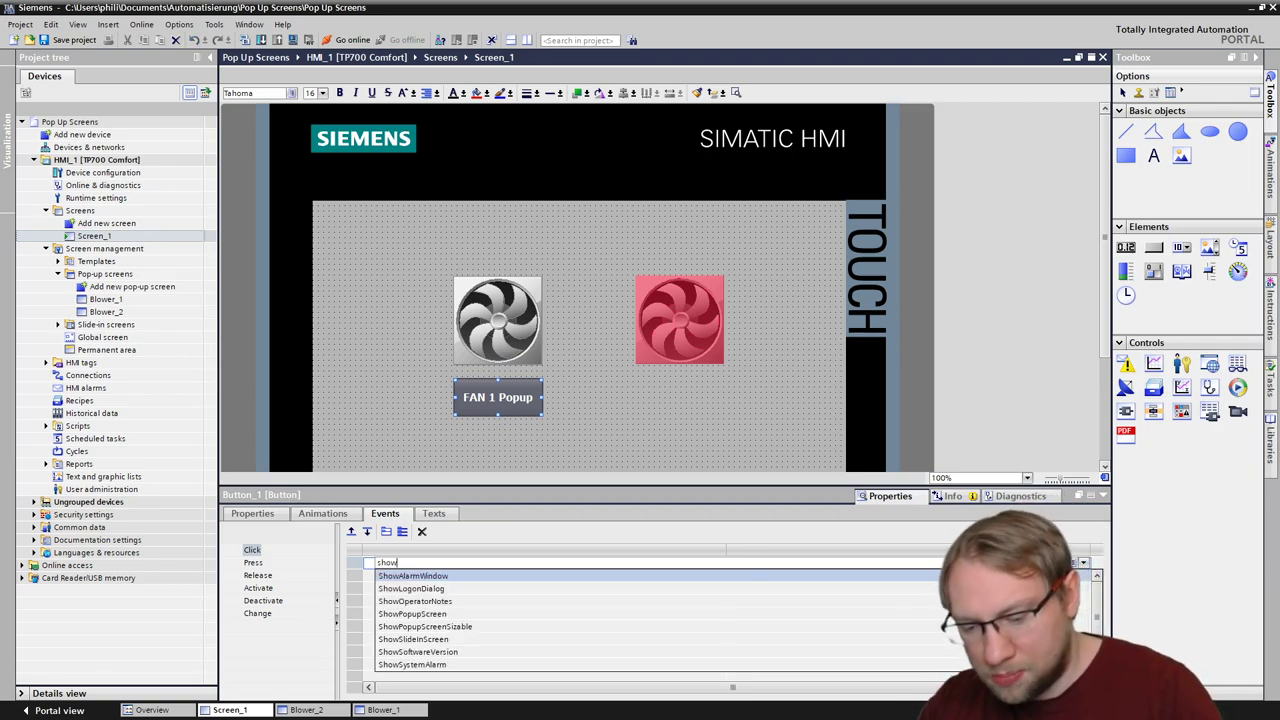
text(pop)
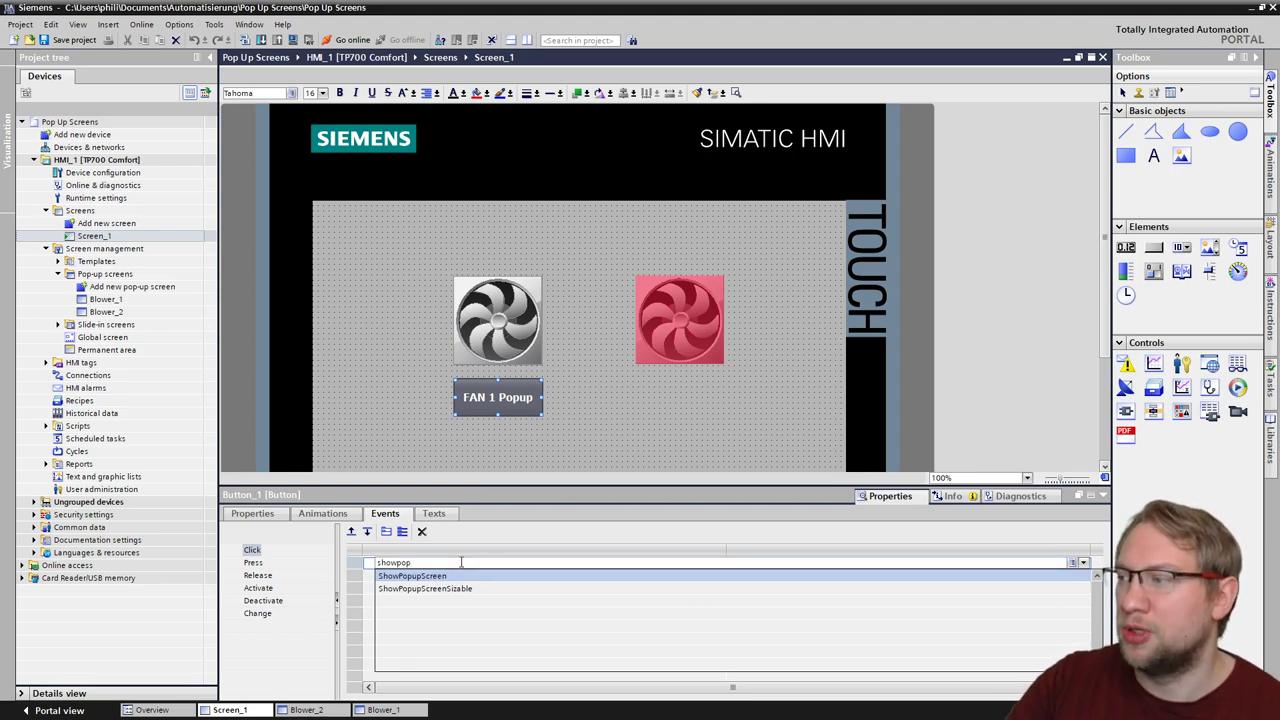
click(461, 562)
key(BackSpace)
key(BackSpace)
key(BackSpace)
key(BackSpace)
key(BackSpace)
key(BackSpace)
key(BackSpace)
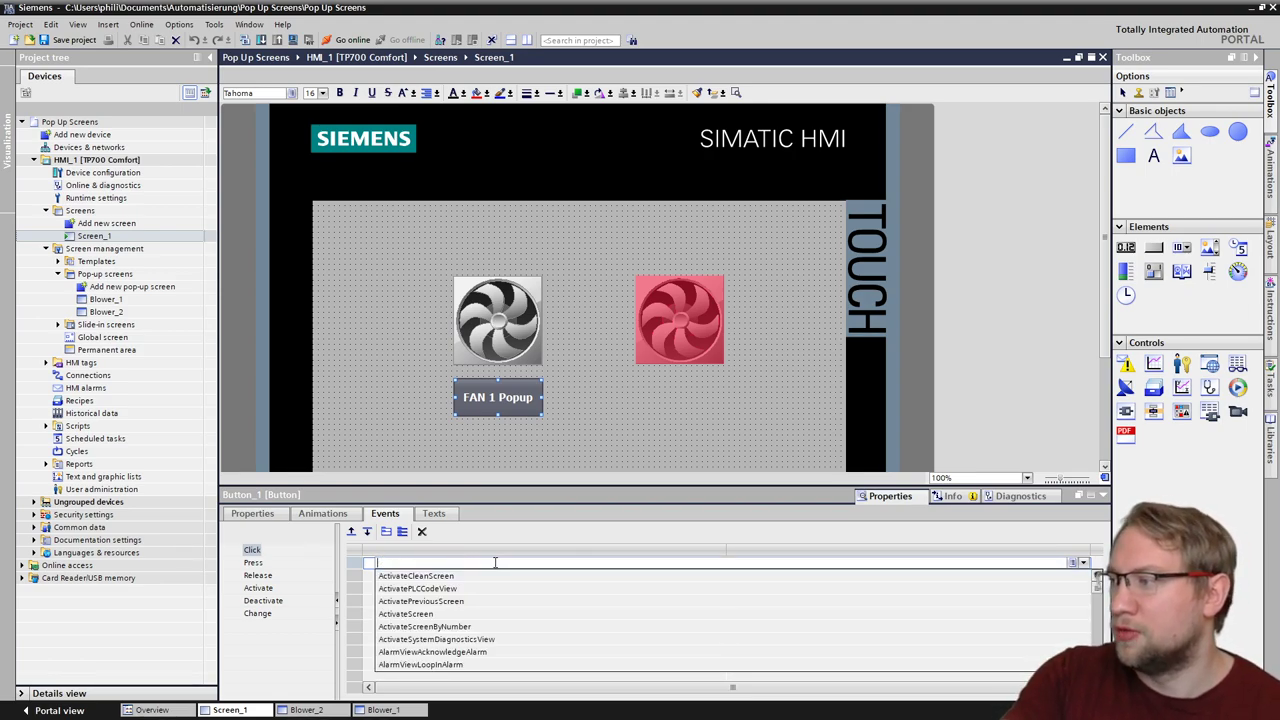
key(Escape)
Step: Assign the ShowPopupScreen function from the Screens system functions to the FAN 1 Popup button's click event
click(1082, 564)
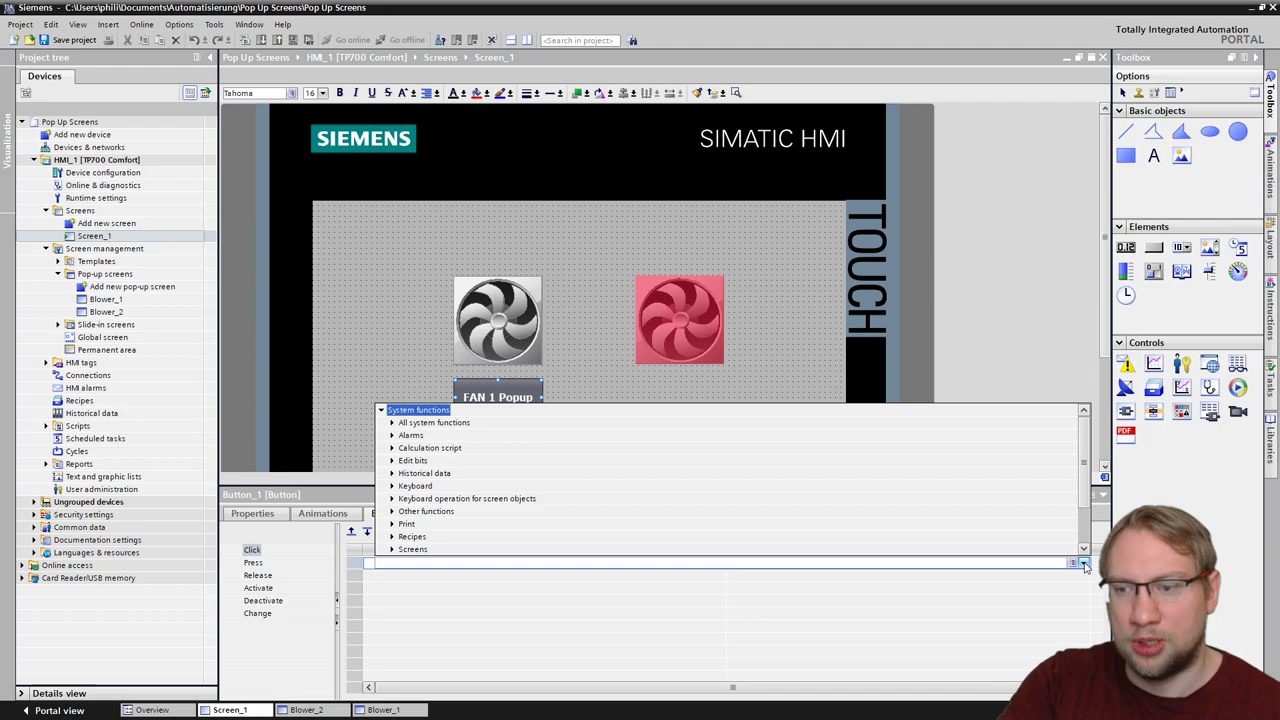
scroll(560, 514, down, 2)
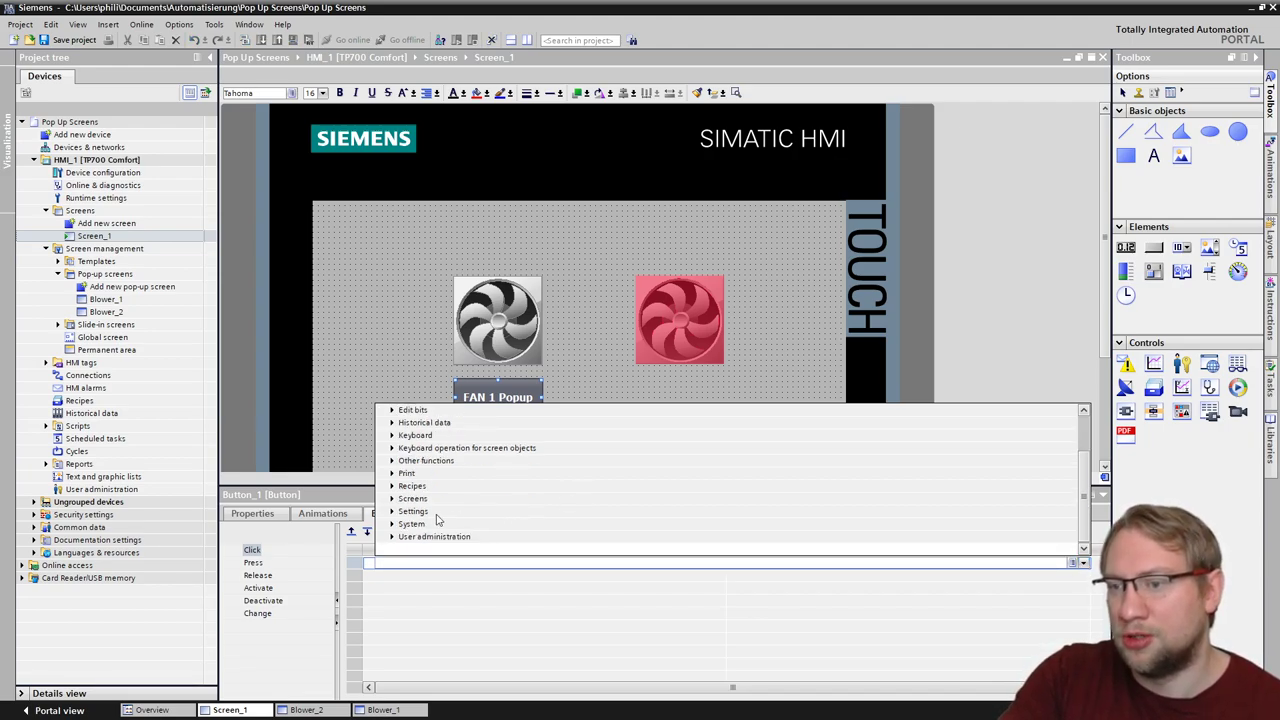
click(393, 499)
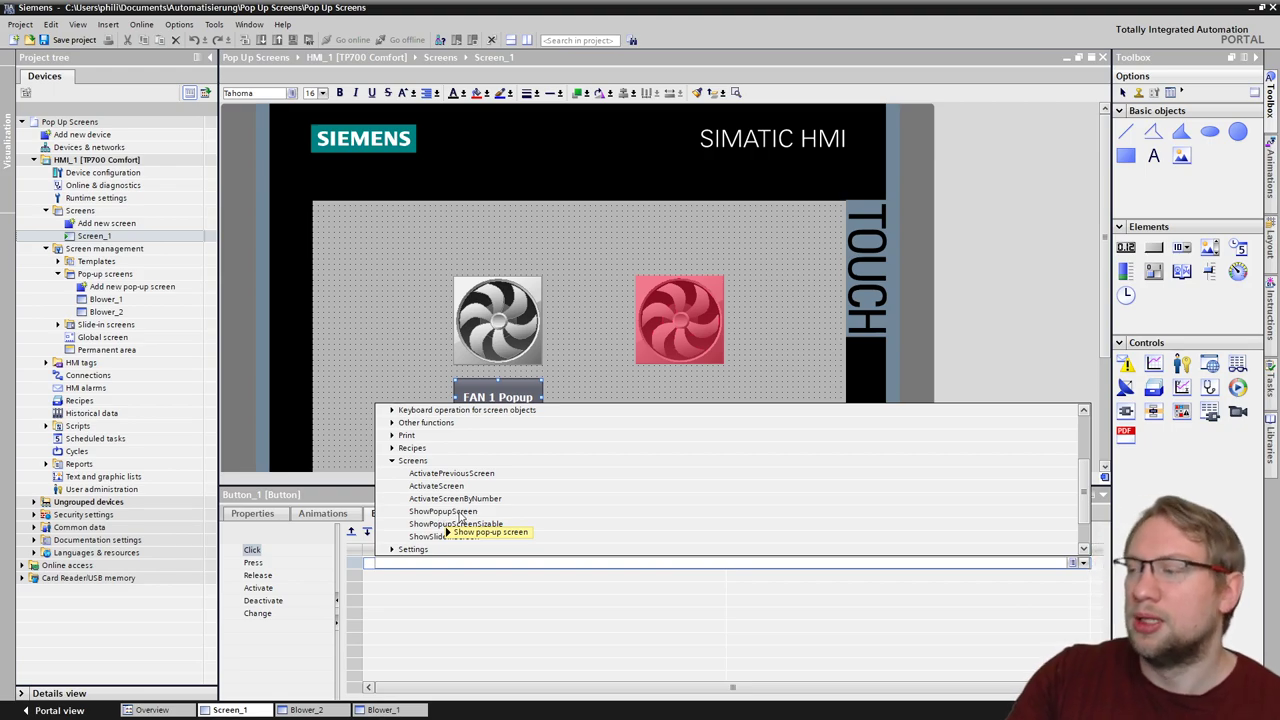
mouse_move(460, 516)
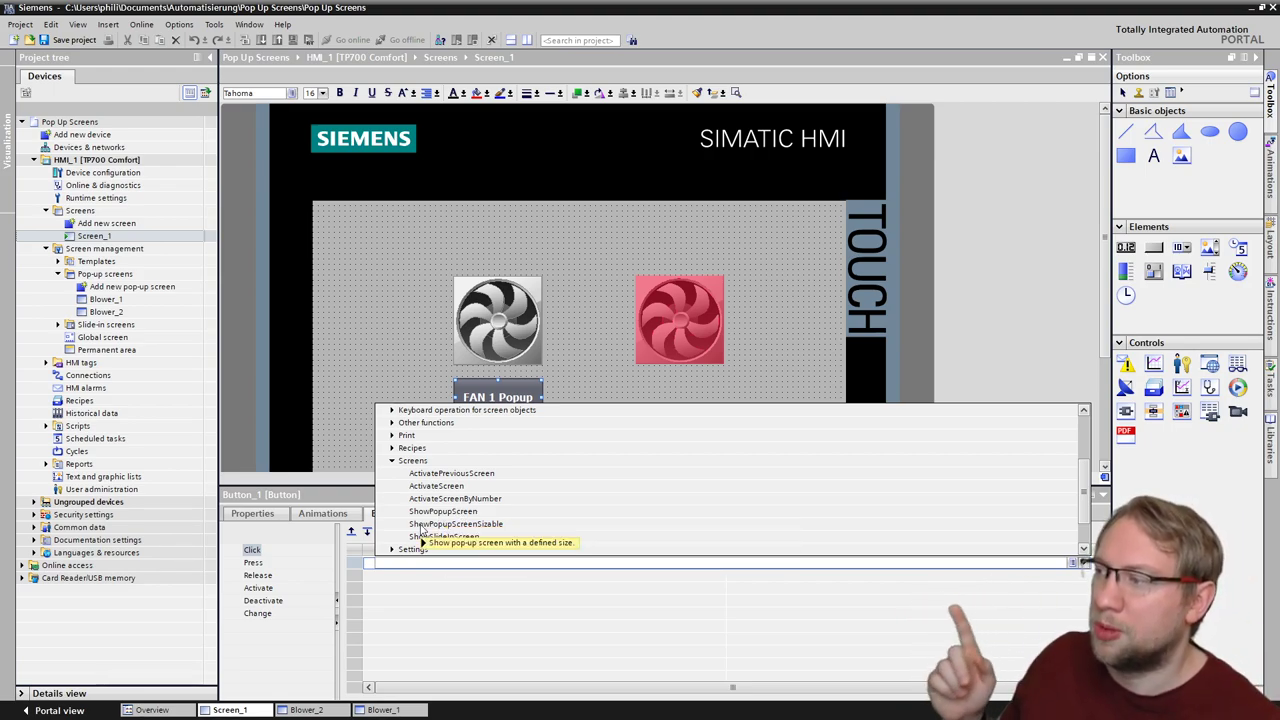
mouse_move(422, 532)
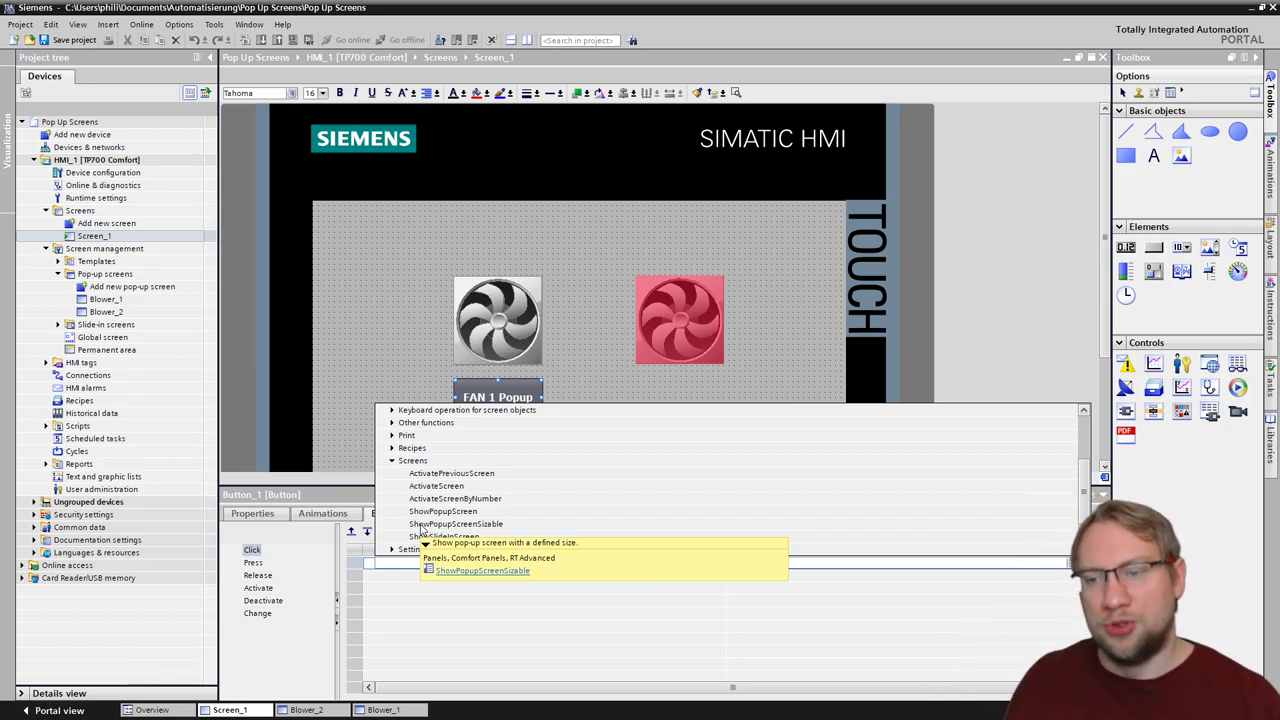
click(440, 511)
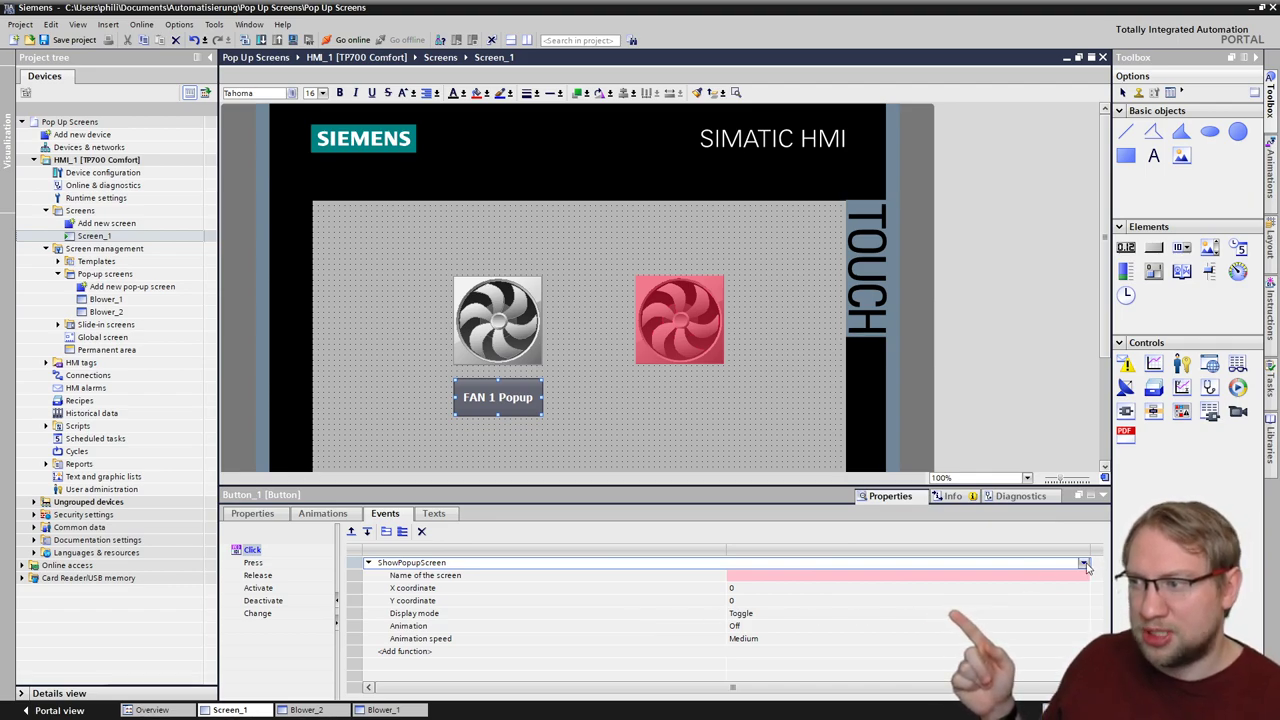
Step: Try ShowPopupScreenSizable as the button's click function and look at its Width and Height parameters
click(1083, 564)
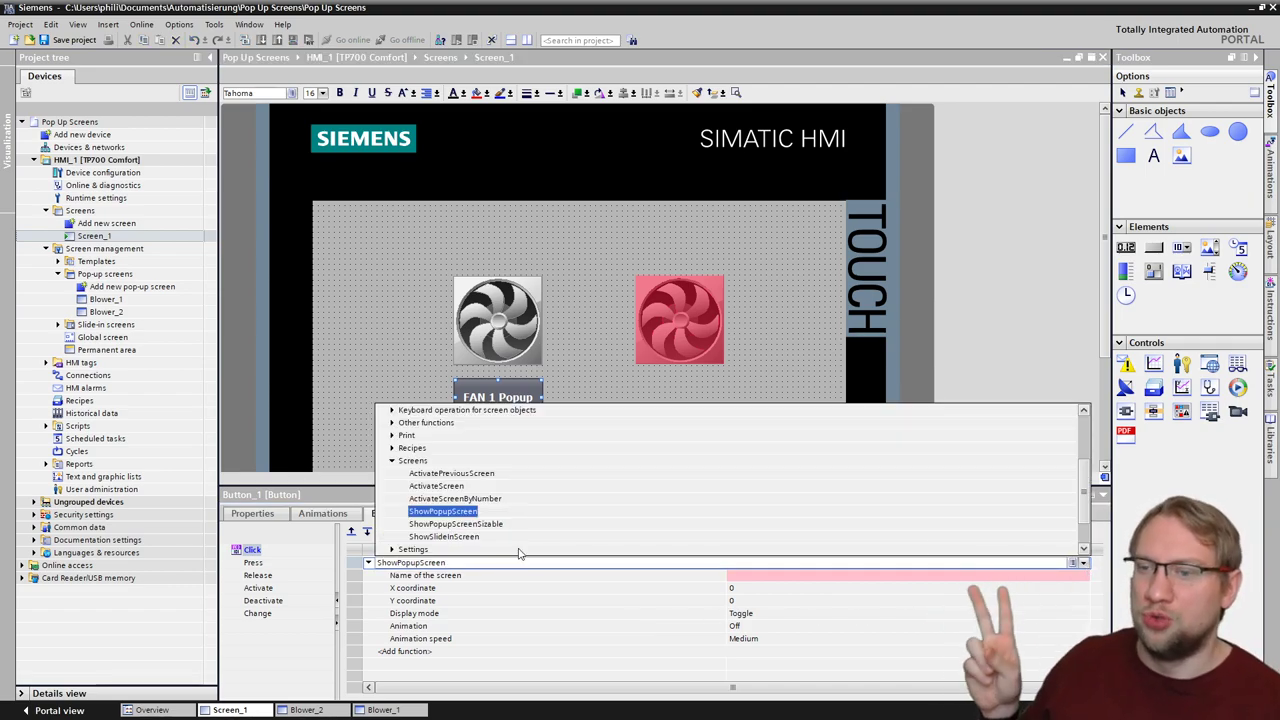
click(455, 524)
click(404, 617)
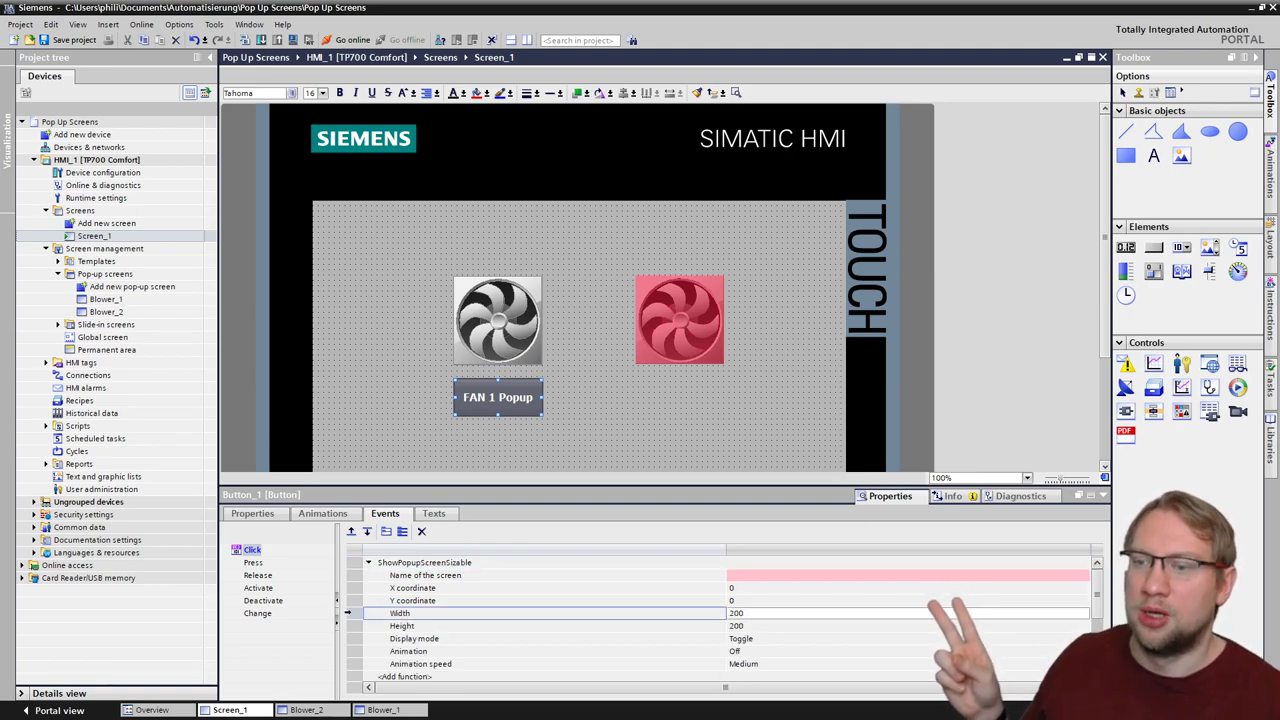
click(352, 627)
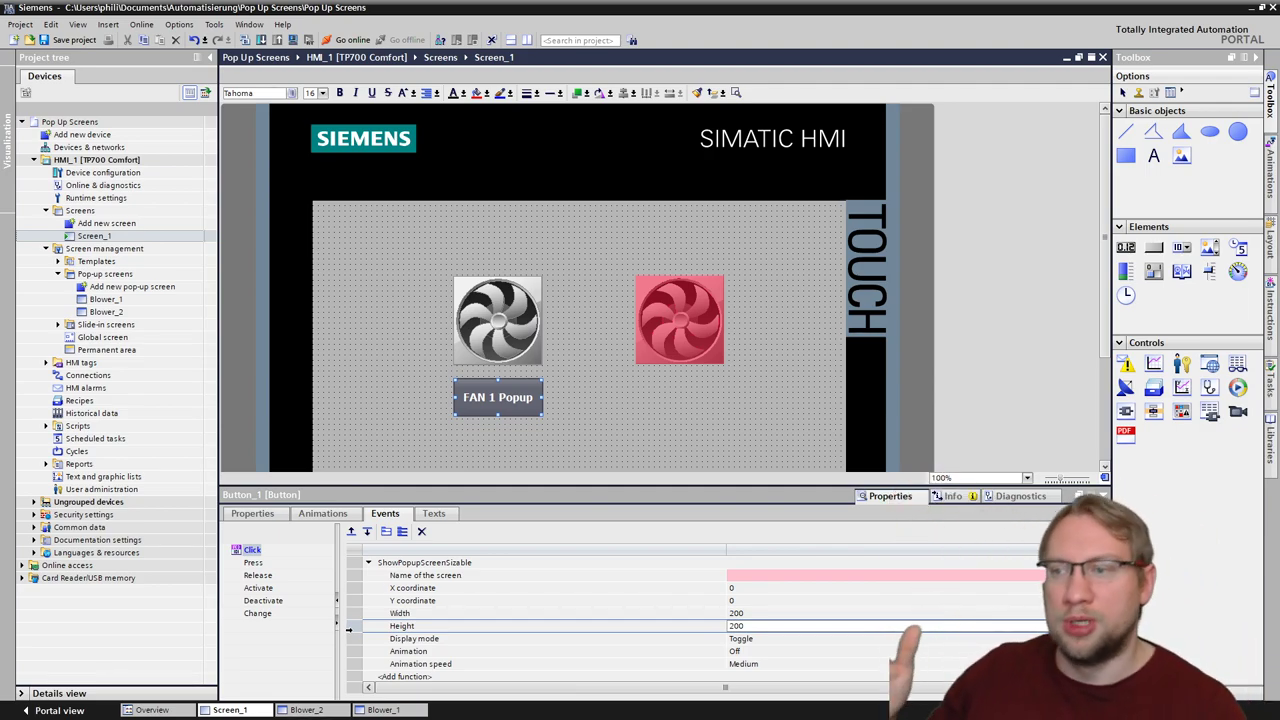
Step: View the Blower_2 pop-up screen's layout, and return to Screen_1
double_click(106, 312)
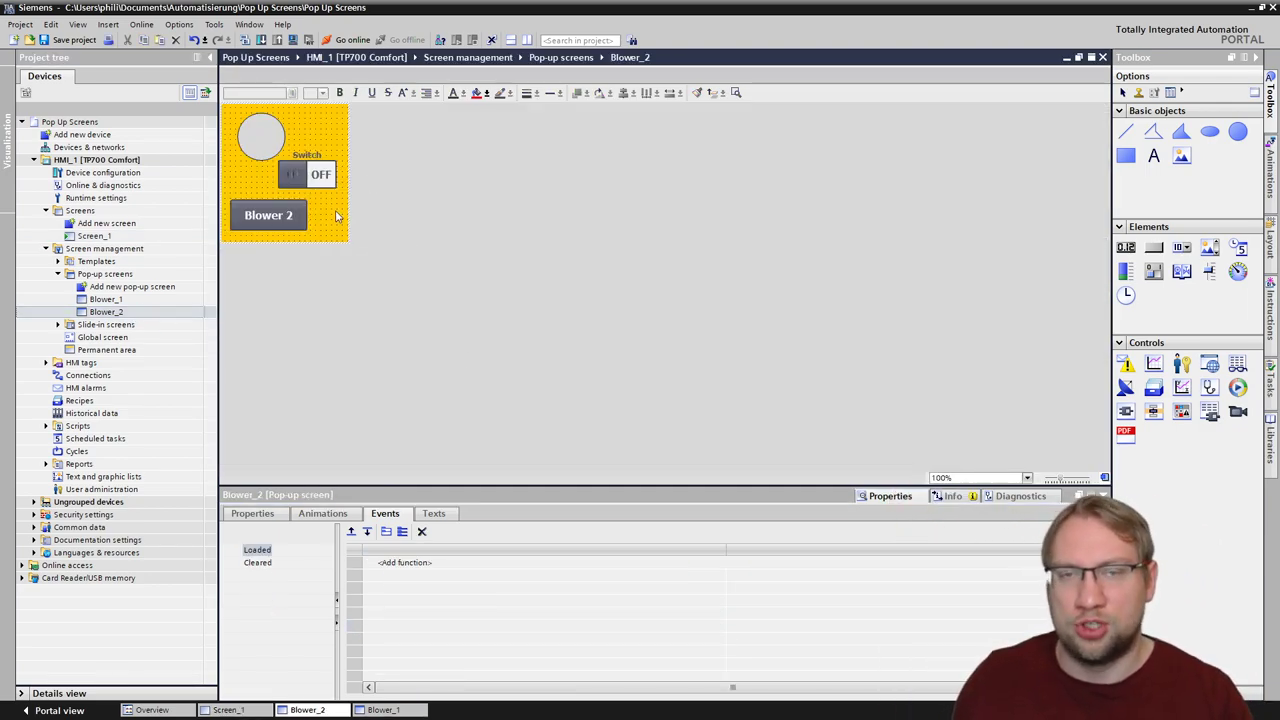
click(80, 236)
double_click(77, 236)
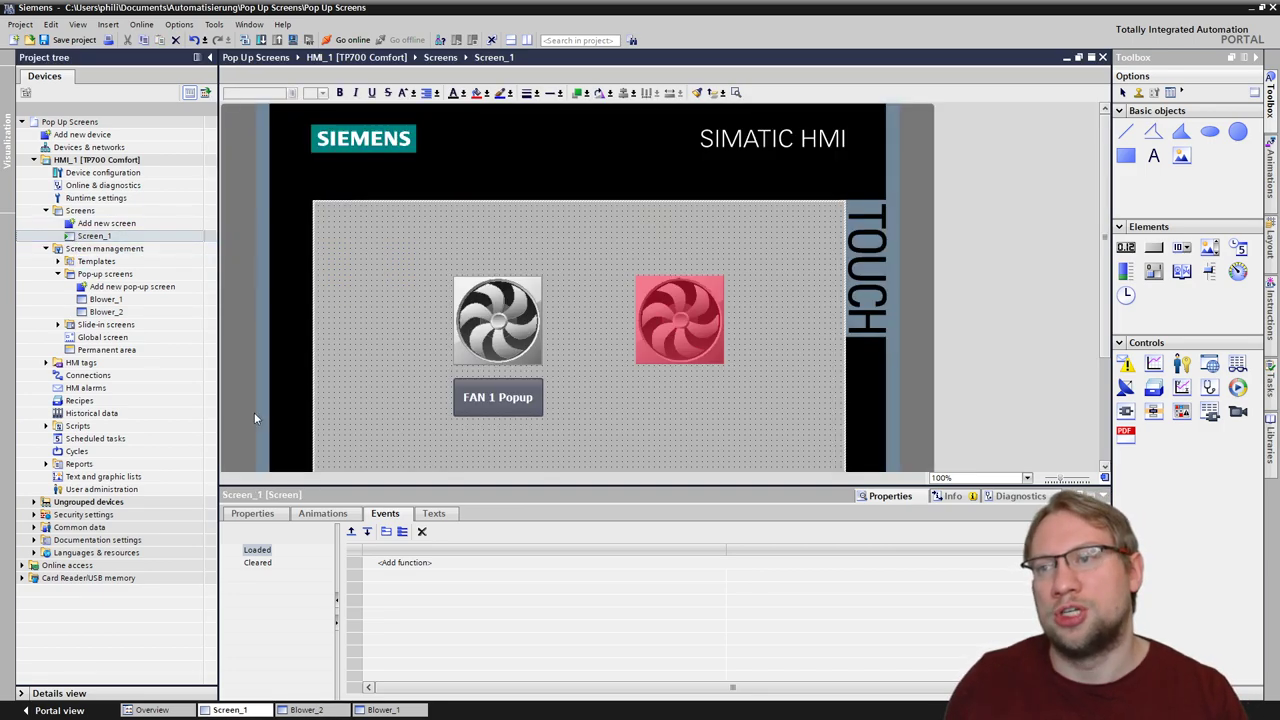
Step: Switch the FAN 1 Popup button's click function back to ShowPopupScreen and choose Blower_1 as the screen to show
click(494, 386)
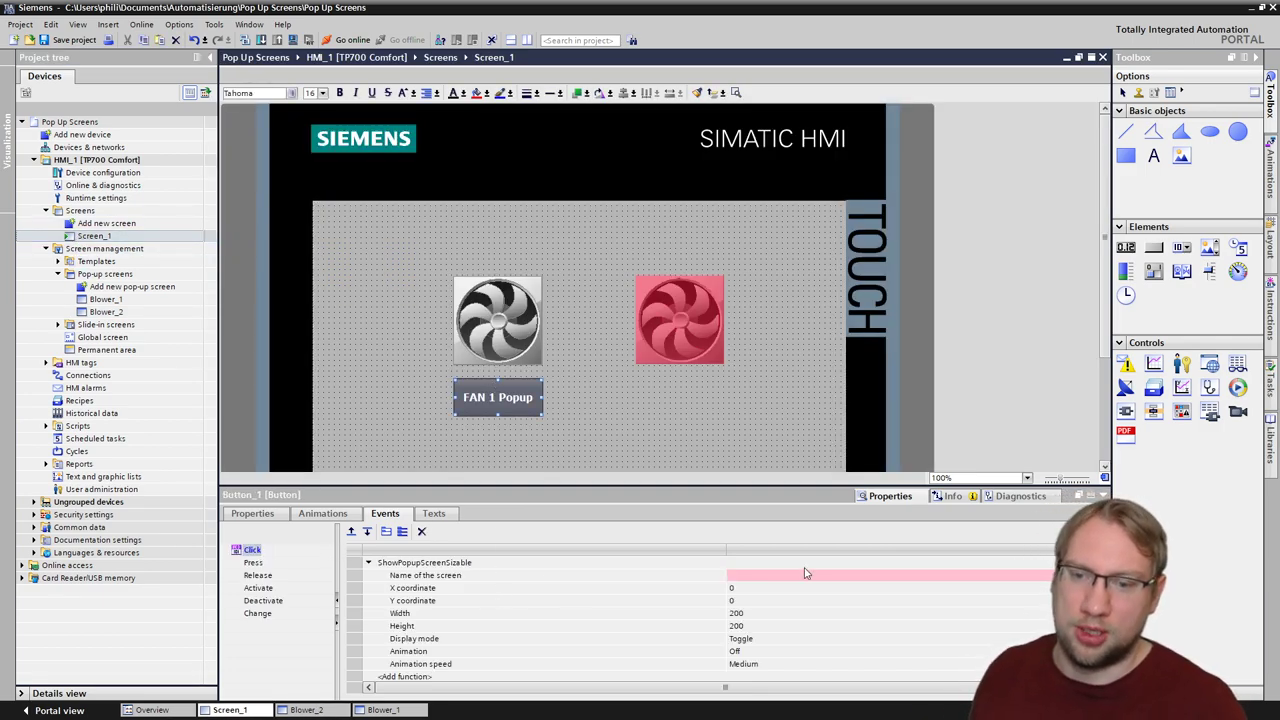
click(719, 562)
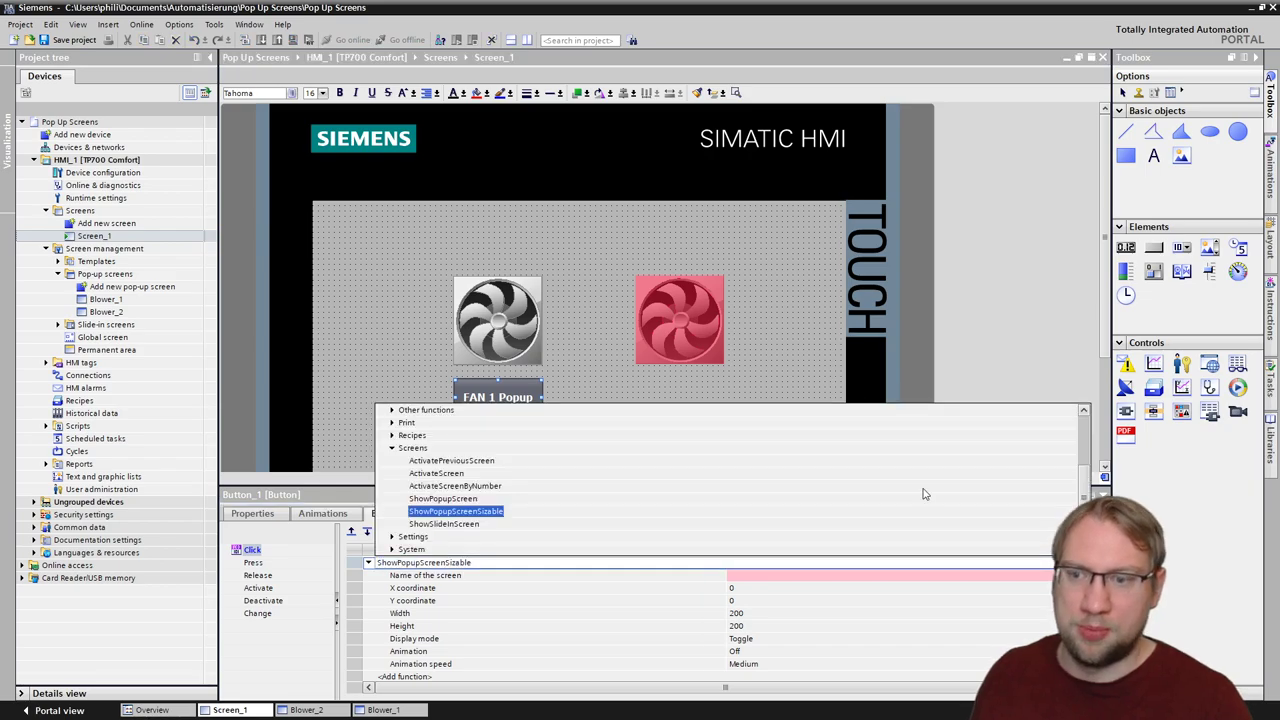
click(455, 514)
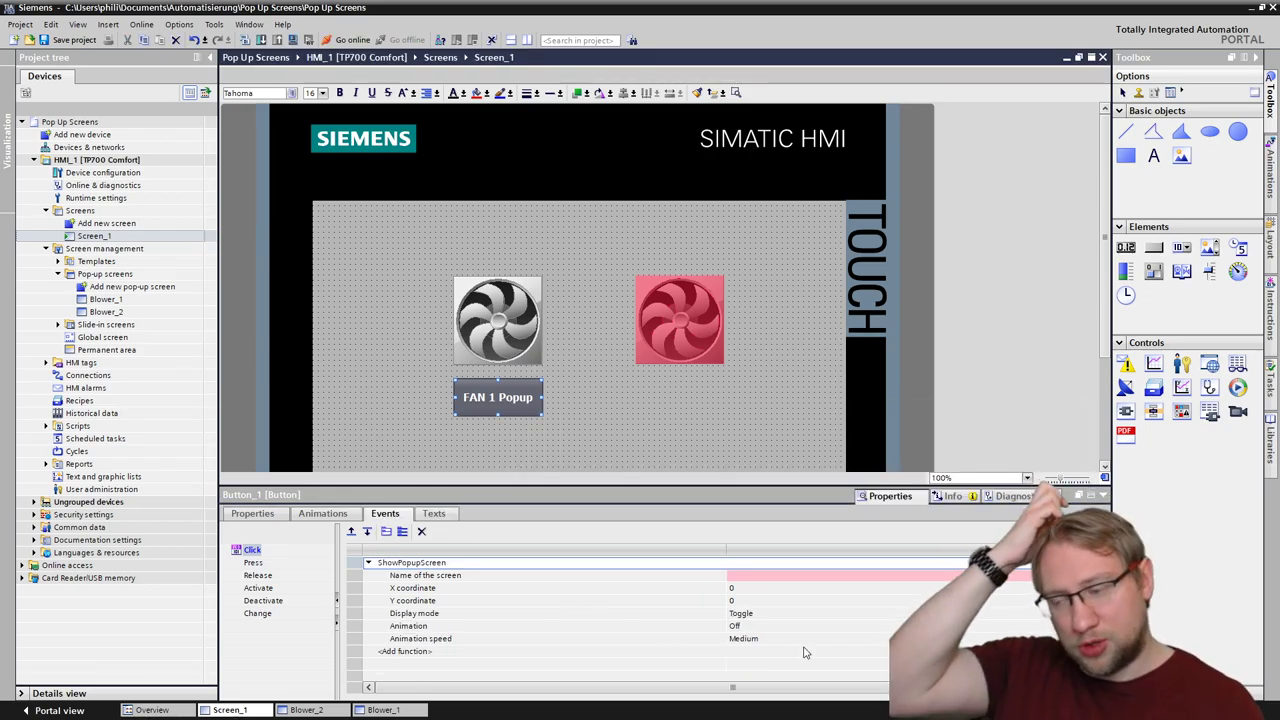
click(787, 578)
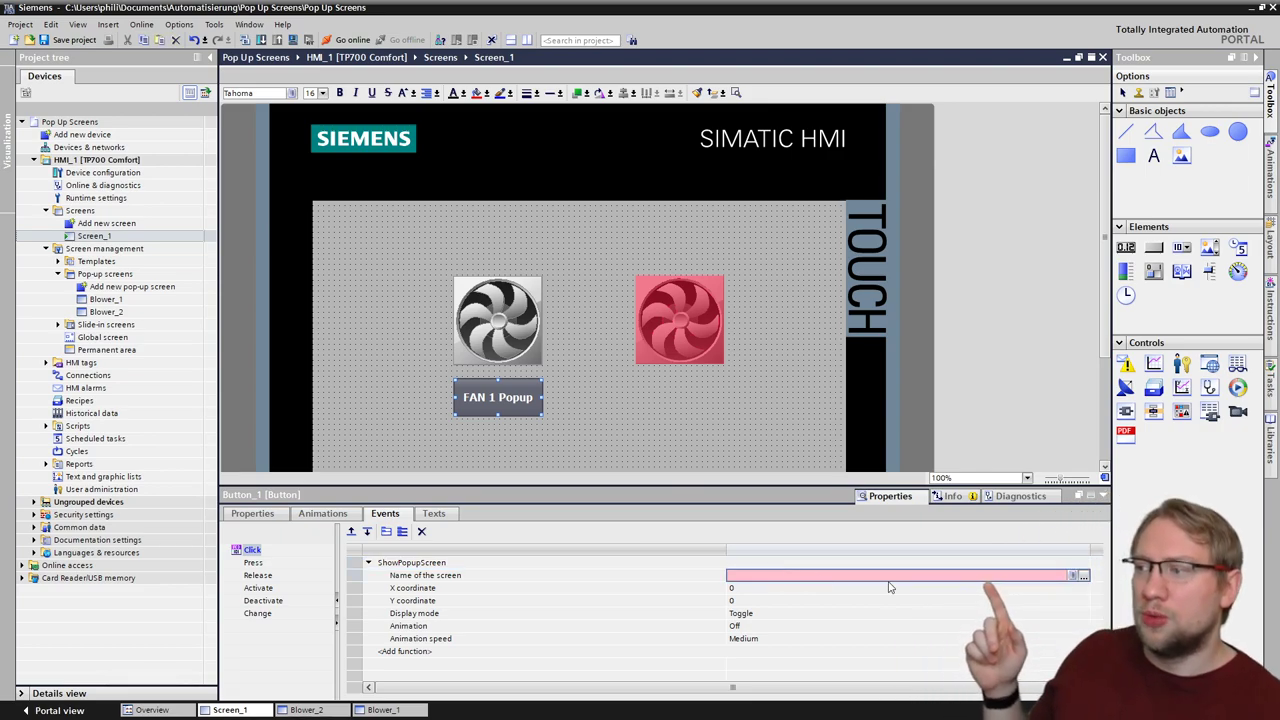
click(1082, 577)
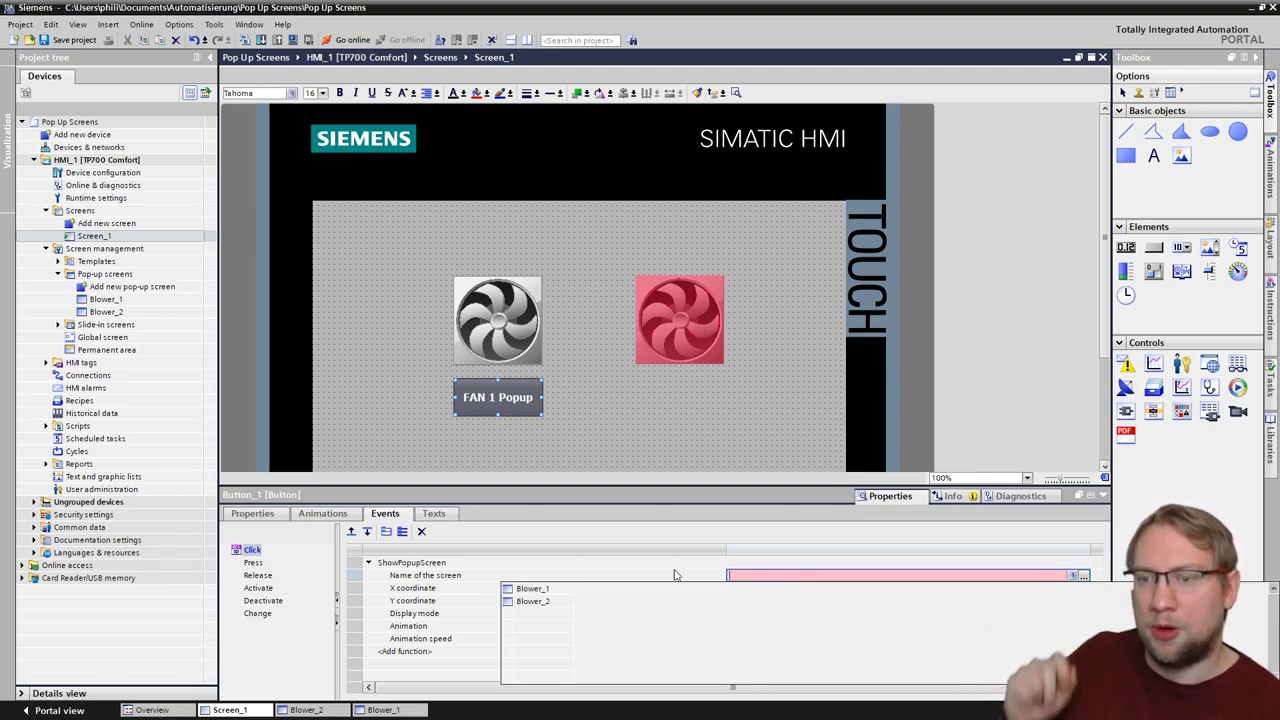
click(550, 590)
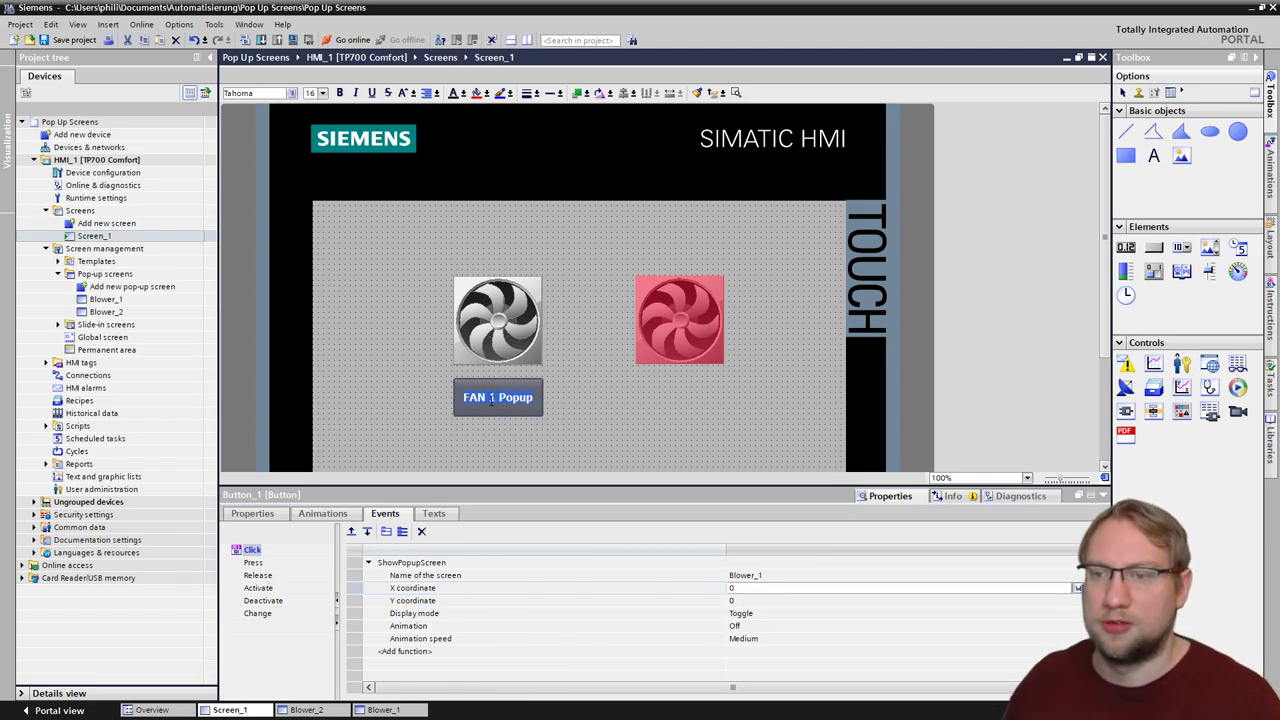
Step: Change the button's label to "BLOWER 1 Popup", with "Popup" on a second line
double_click(459, 399)
key(Delete)
text(BLOWER)
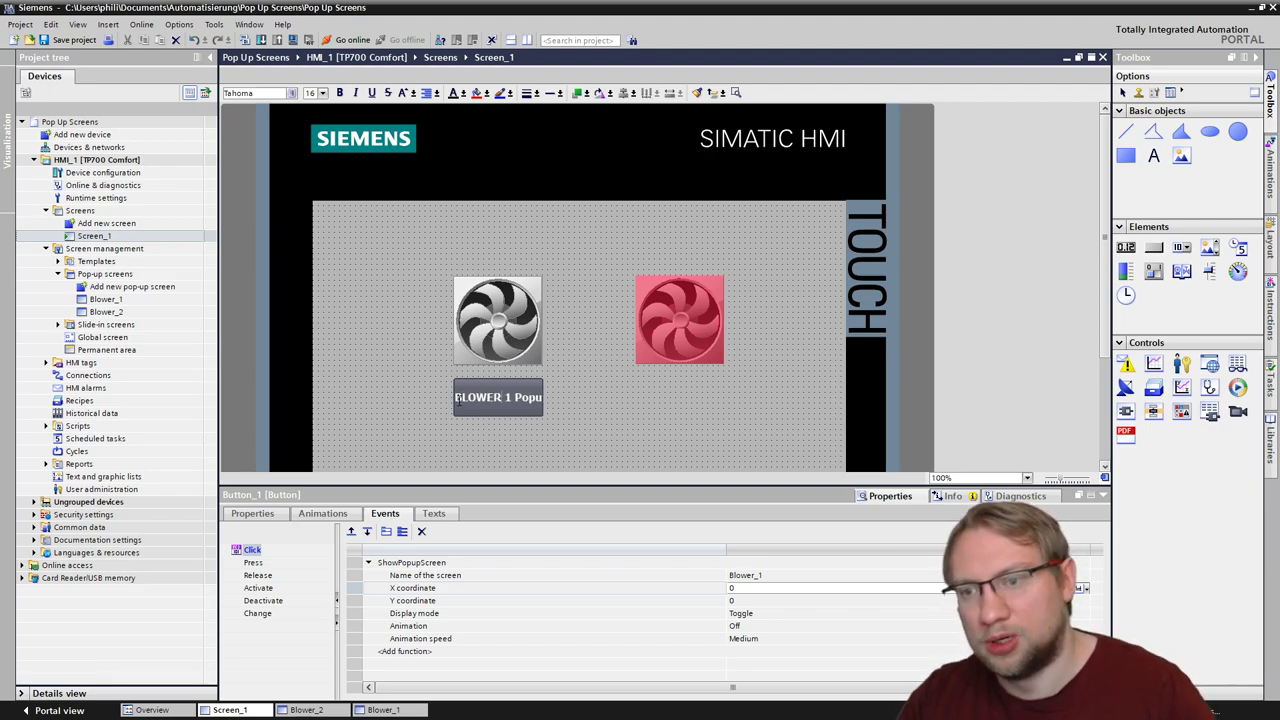
key(Return)
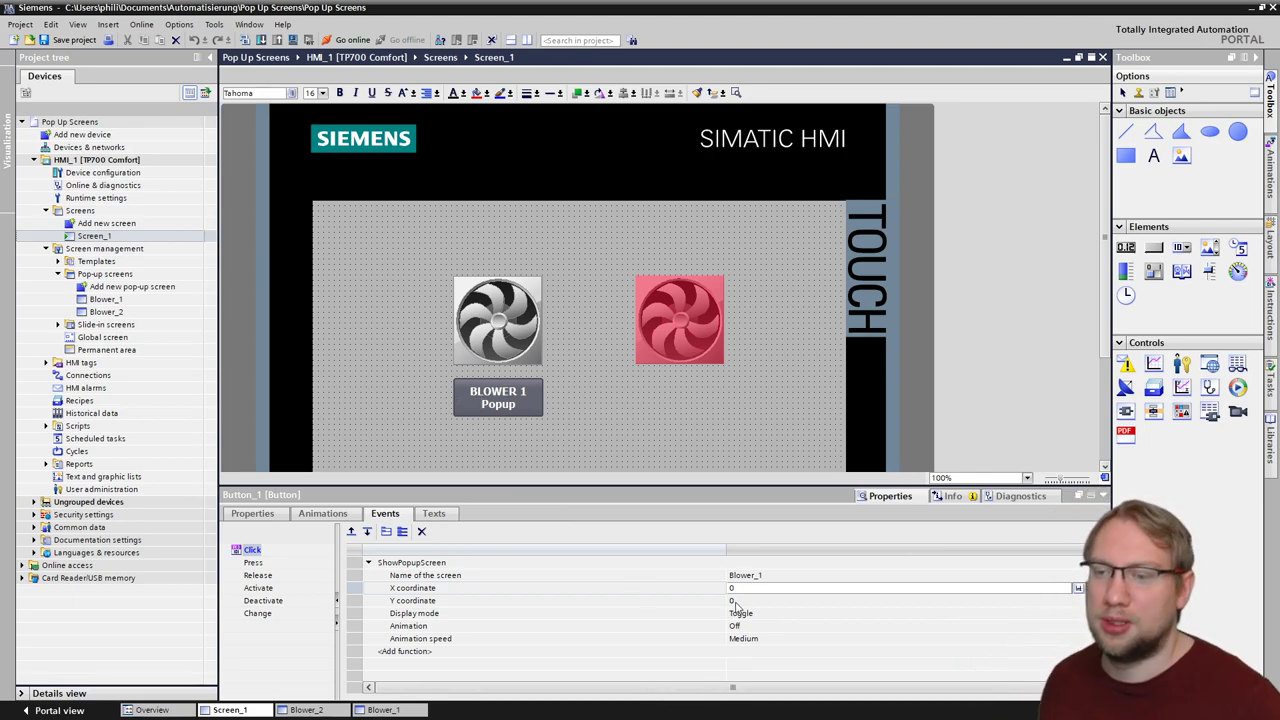
Step: Start the HMI_1 simulation and test the BLOWER 1 Popup button by repeatedly opening and closing its pop-up
click(626, 464)
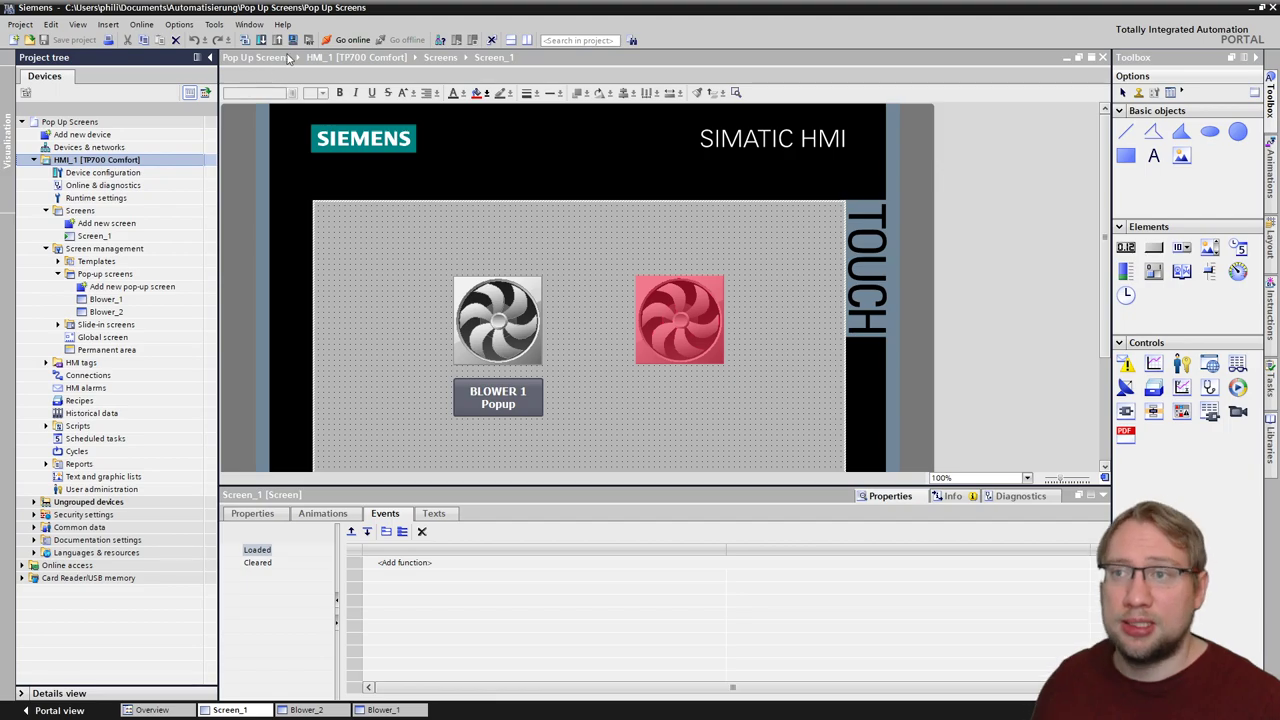
click(290, 40)
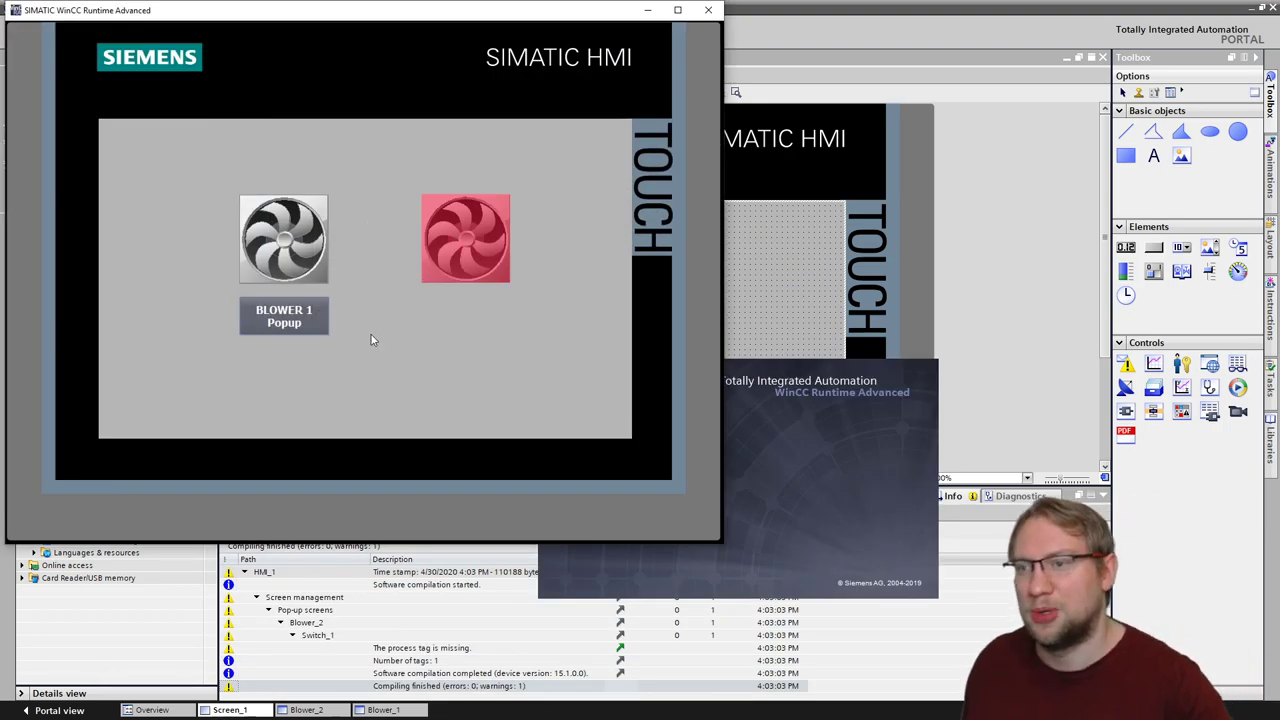
click(328, 332)
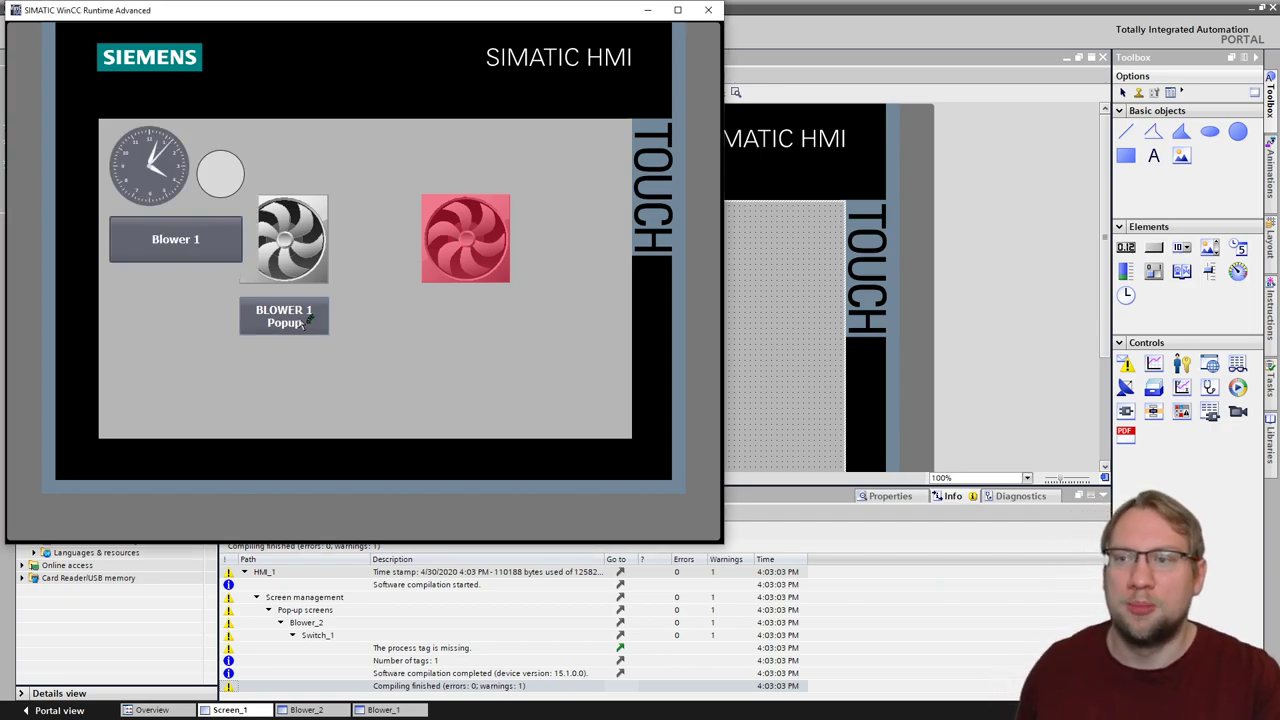
click(300, 324)
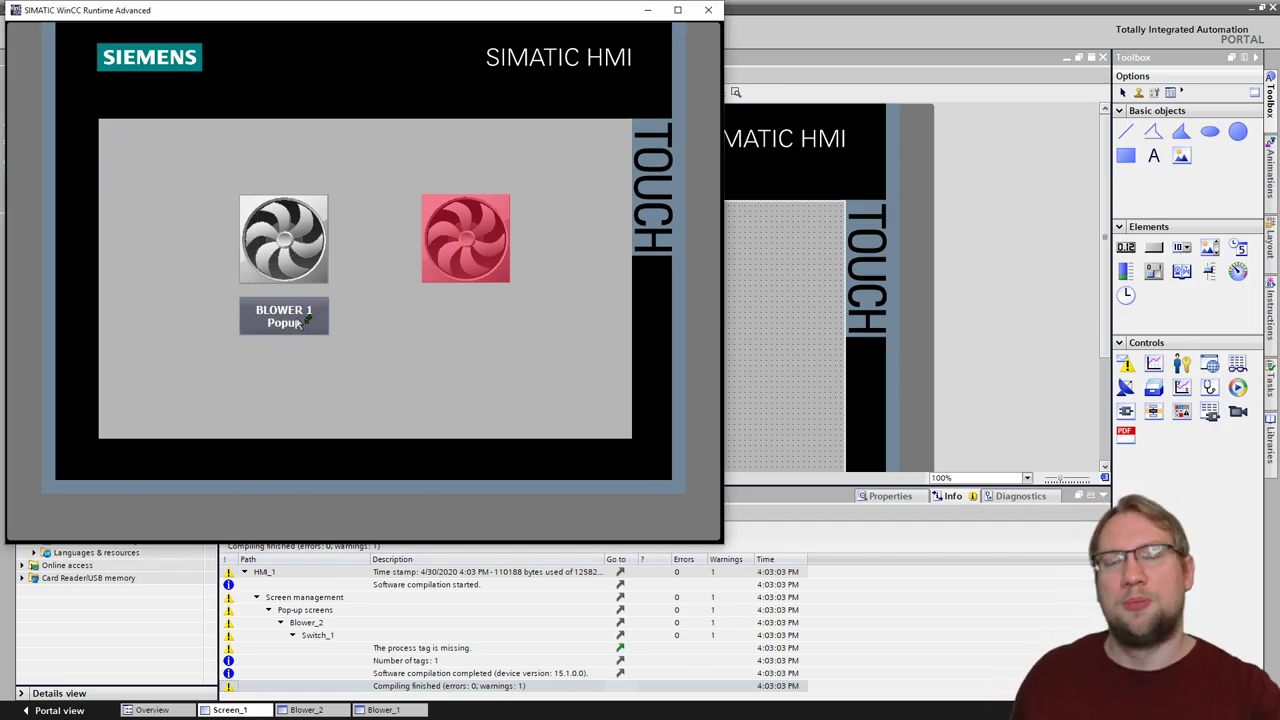
click(300, 324)
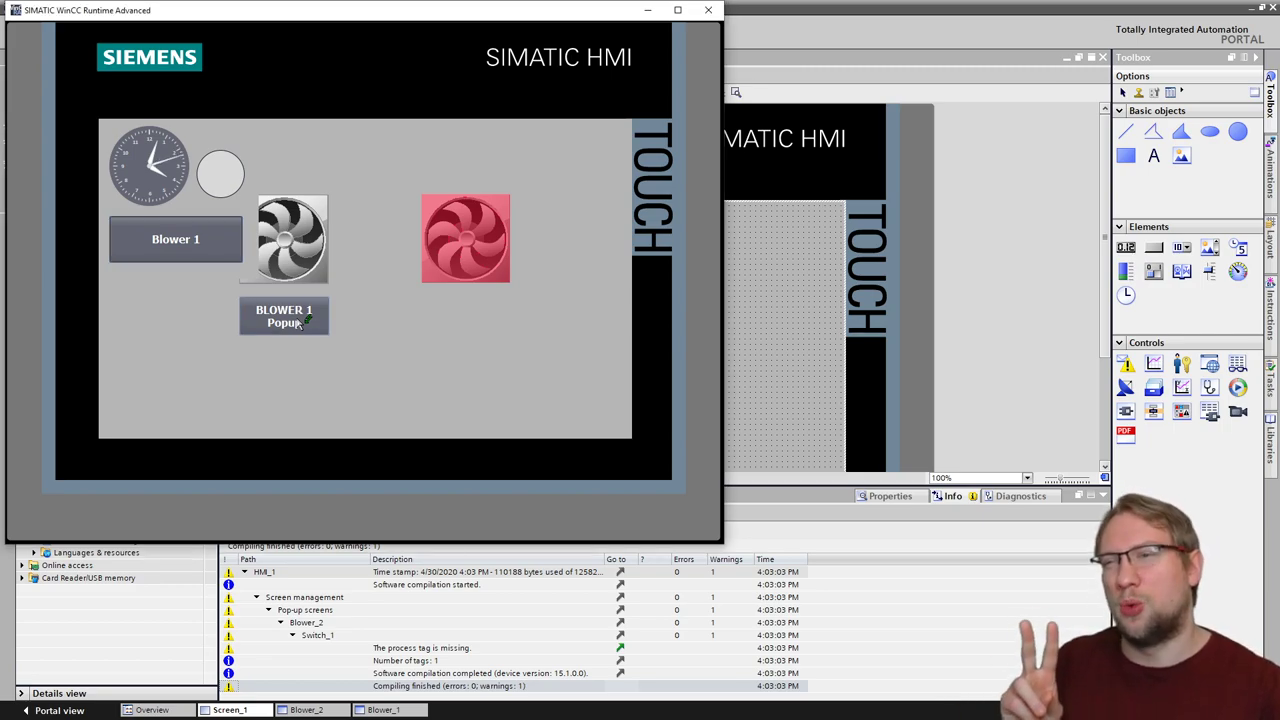
click(300, 324)
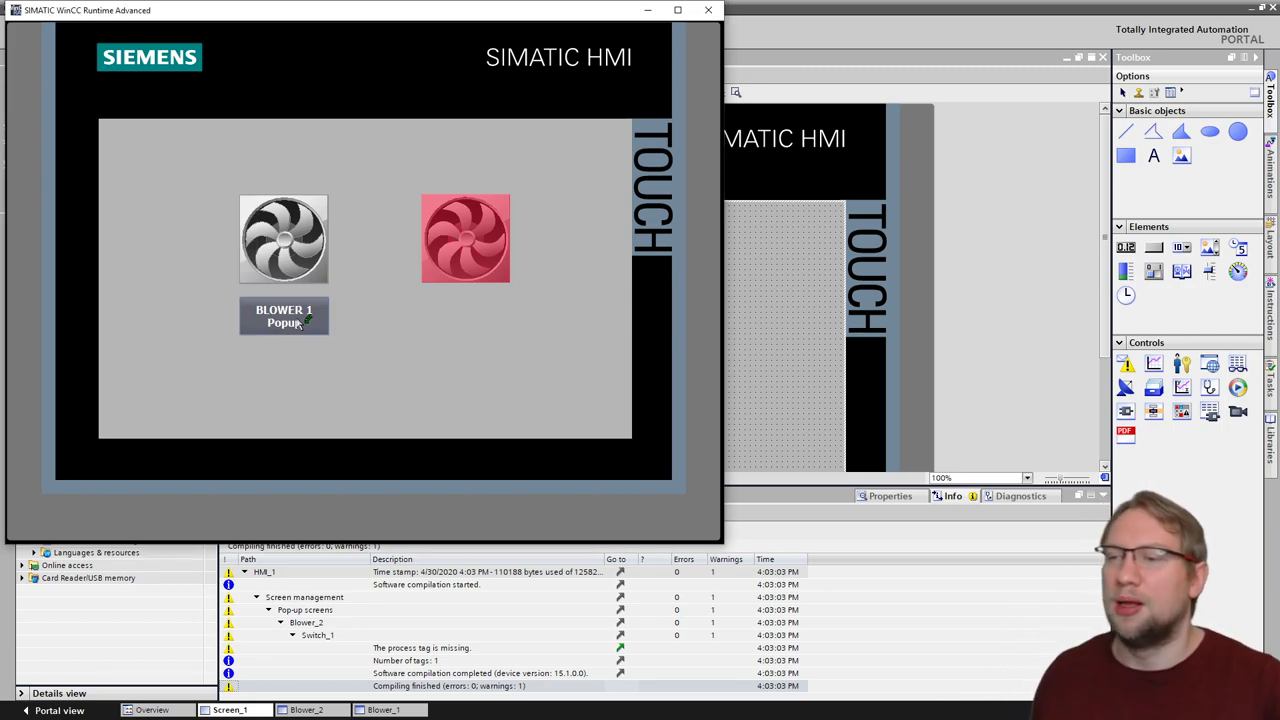
click(300, 324)
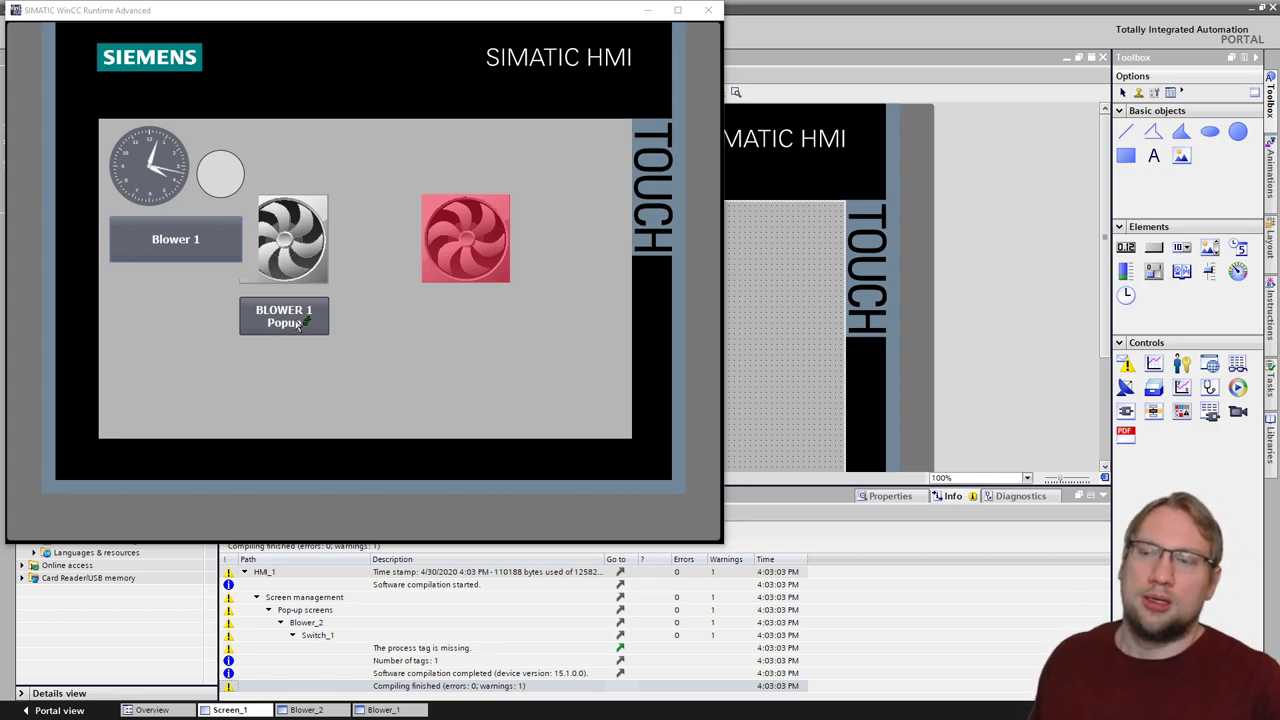
click(300, 324)
click(300, 324)
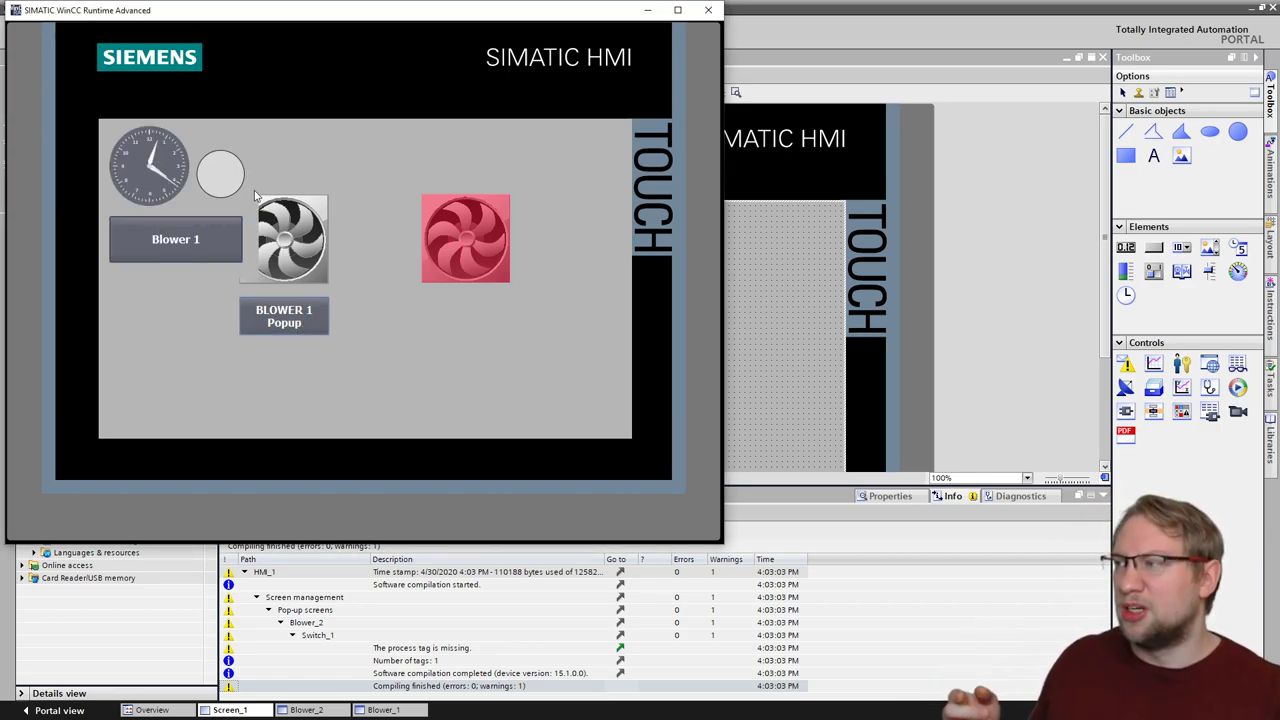
Step: Close the running simulation and place a copy of the BLOWER 1 Popup button below the red fan, labelled "BLOWER 2 Popup"
click(310, 315)
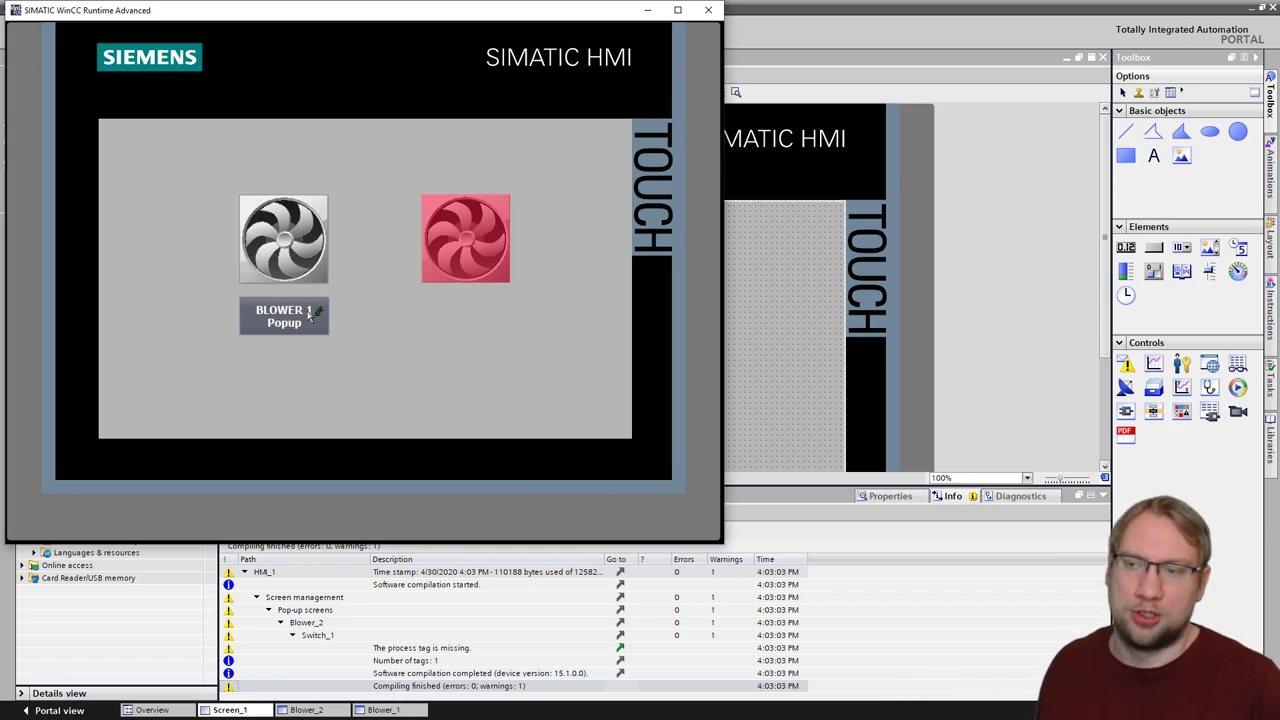
click(710, 13)
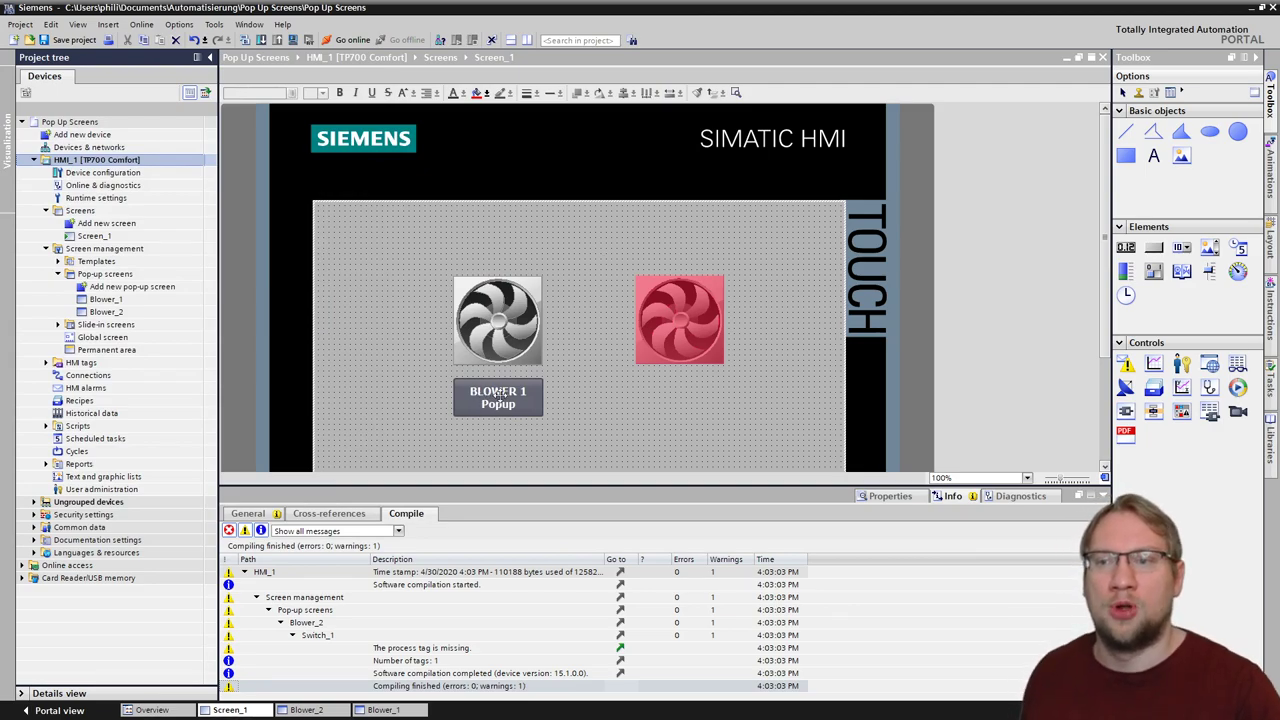
click(539, 395)
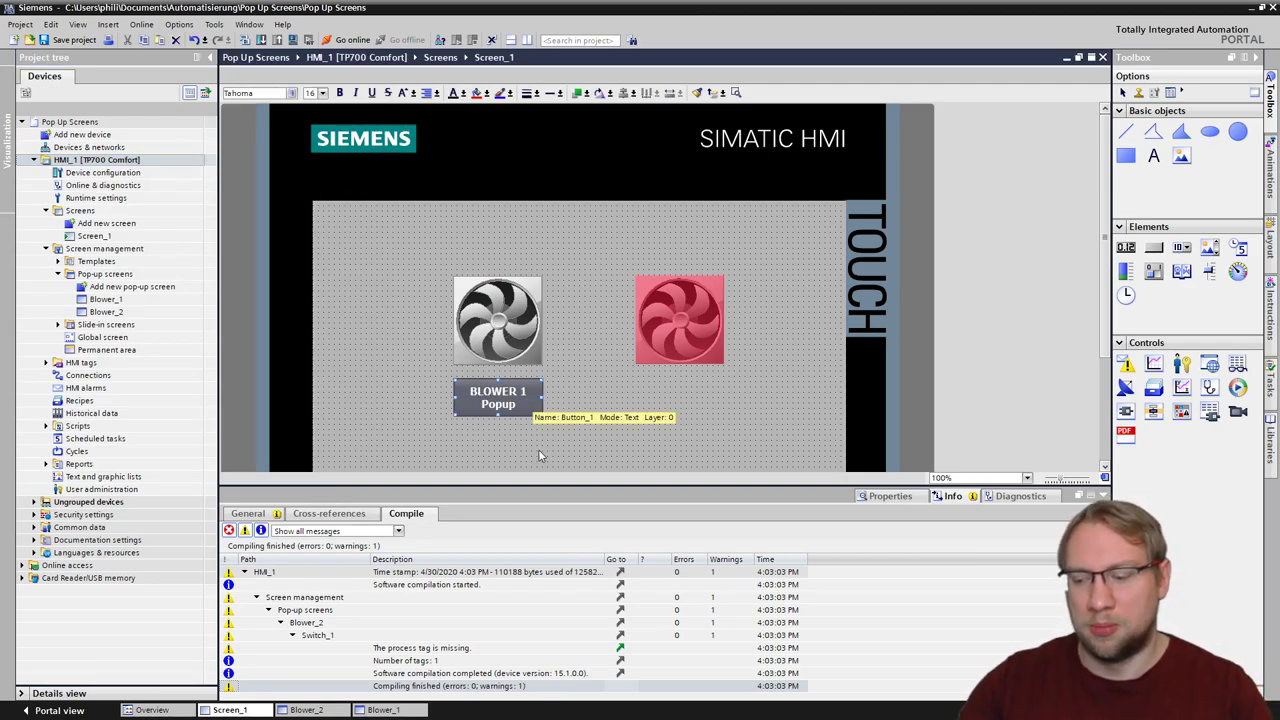
drag(520, 403, 525, 408)
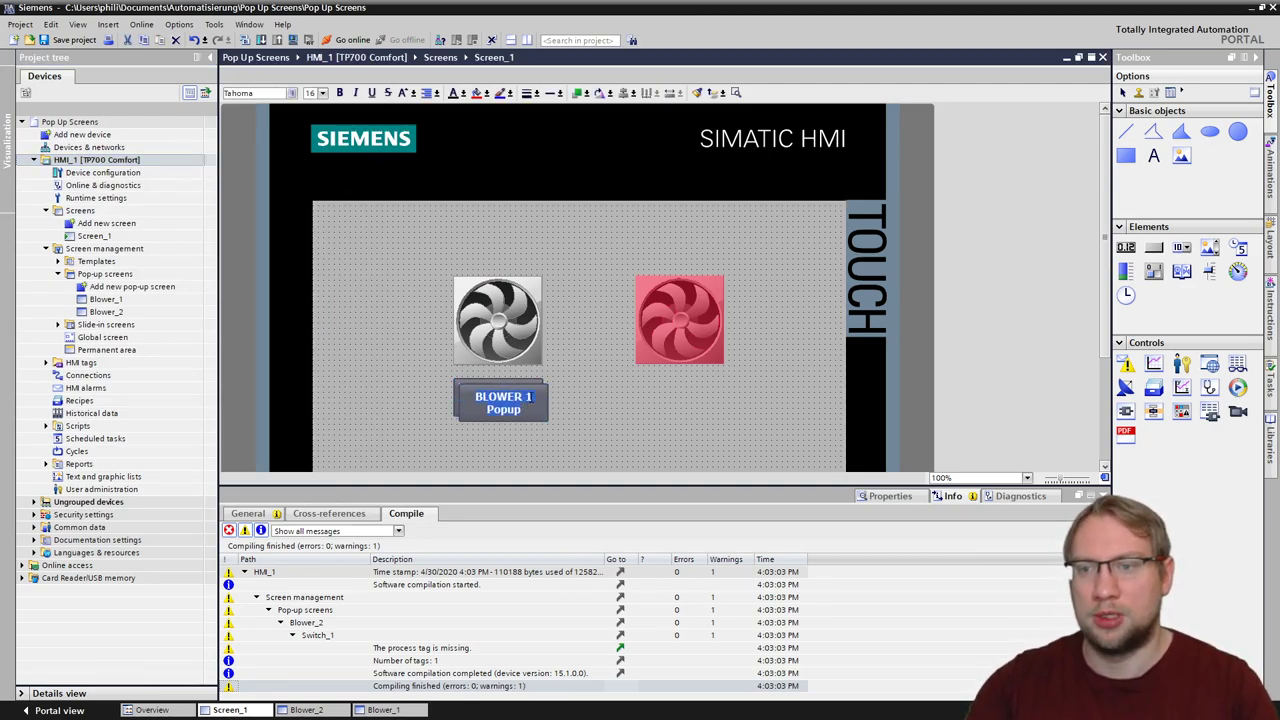
text(2)
drag(548, 403, 710, 400)
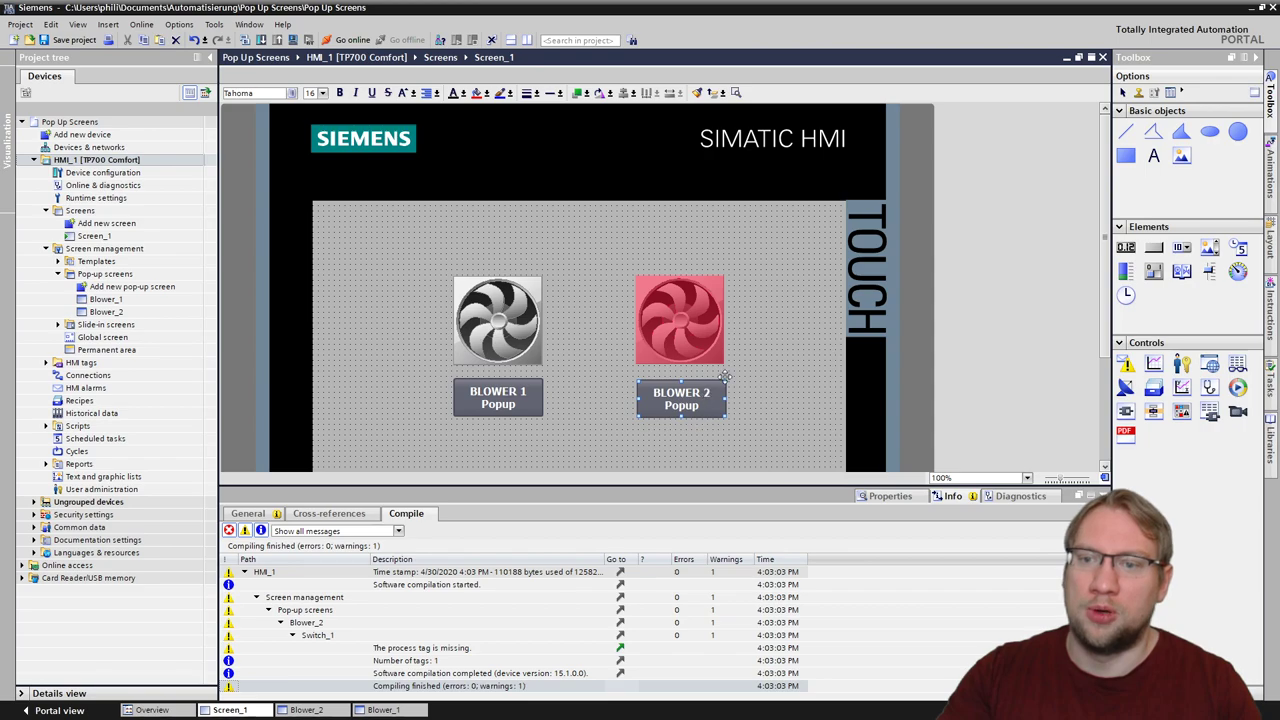
Step: Set the screen name in the BLOWER 2 Popup button's ShowPopupScreen click function to Blower_2
click(889, 496)
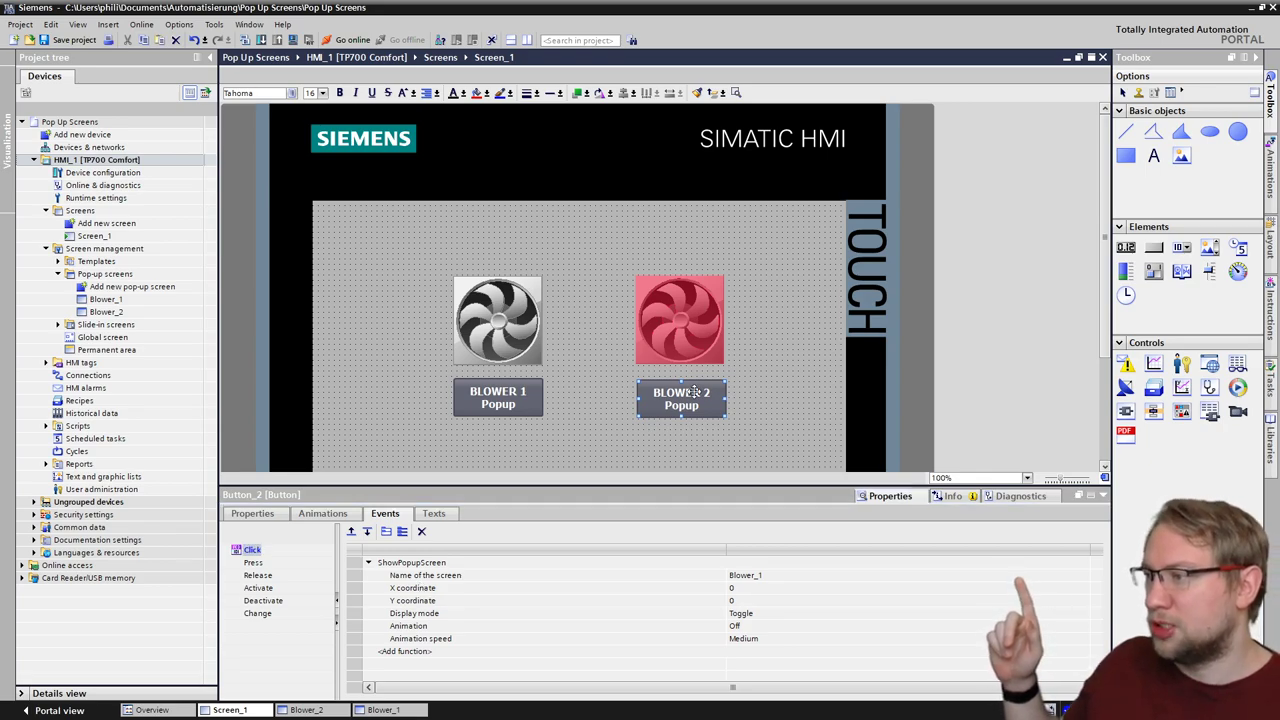
click(749, 581)
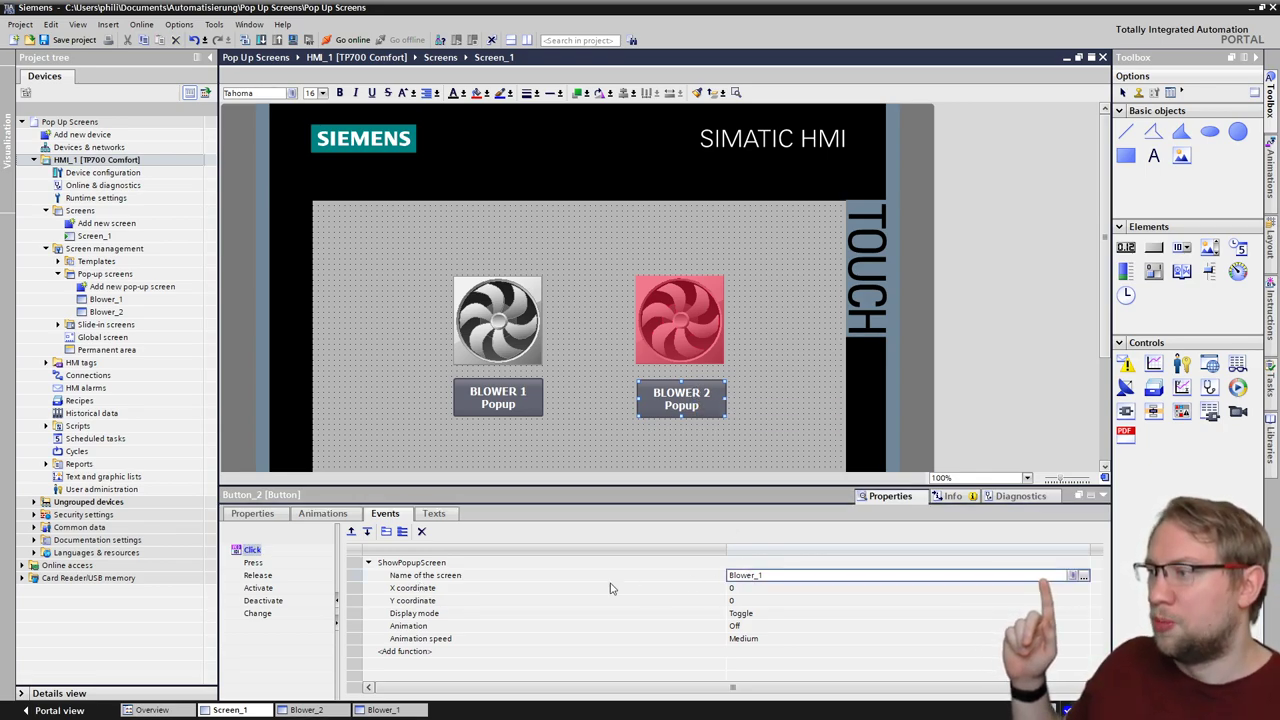
click(938, 578)
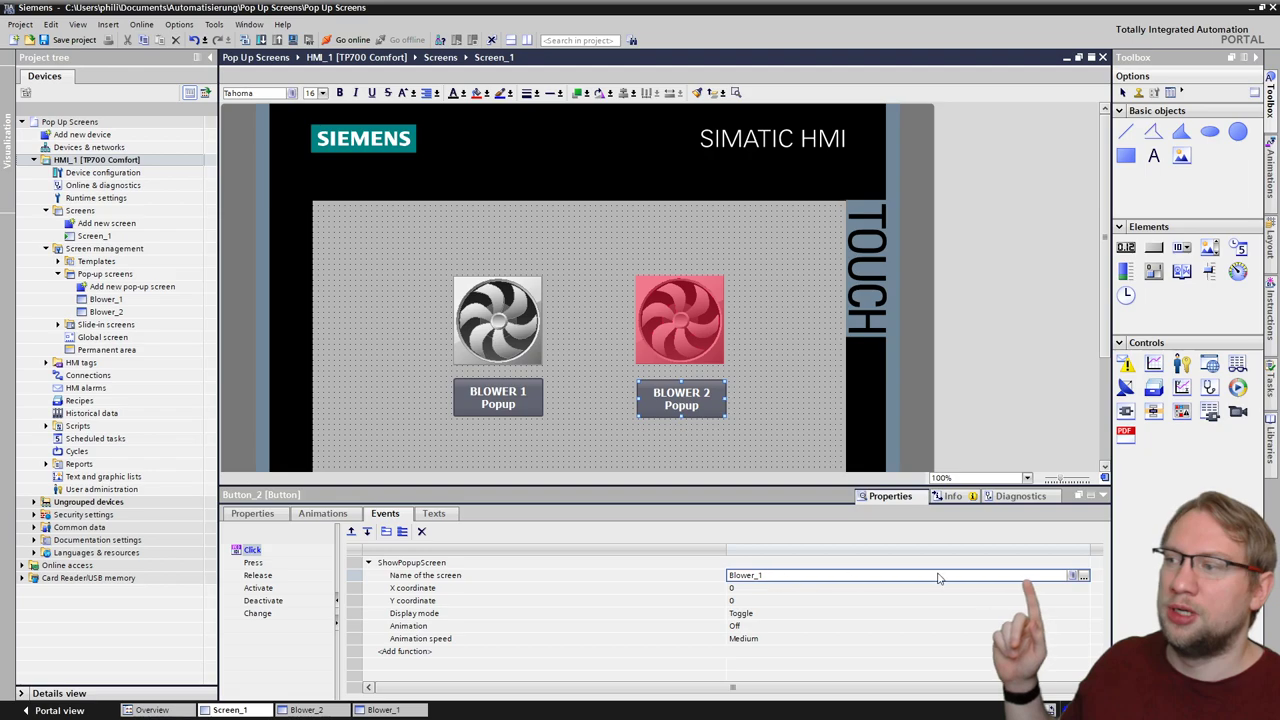
click(1078, 577)
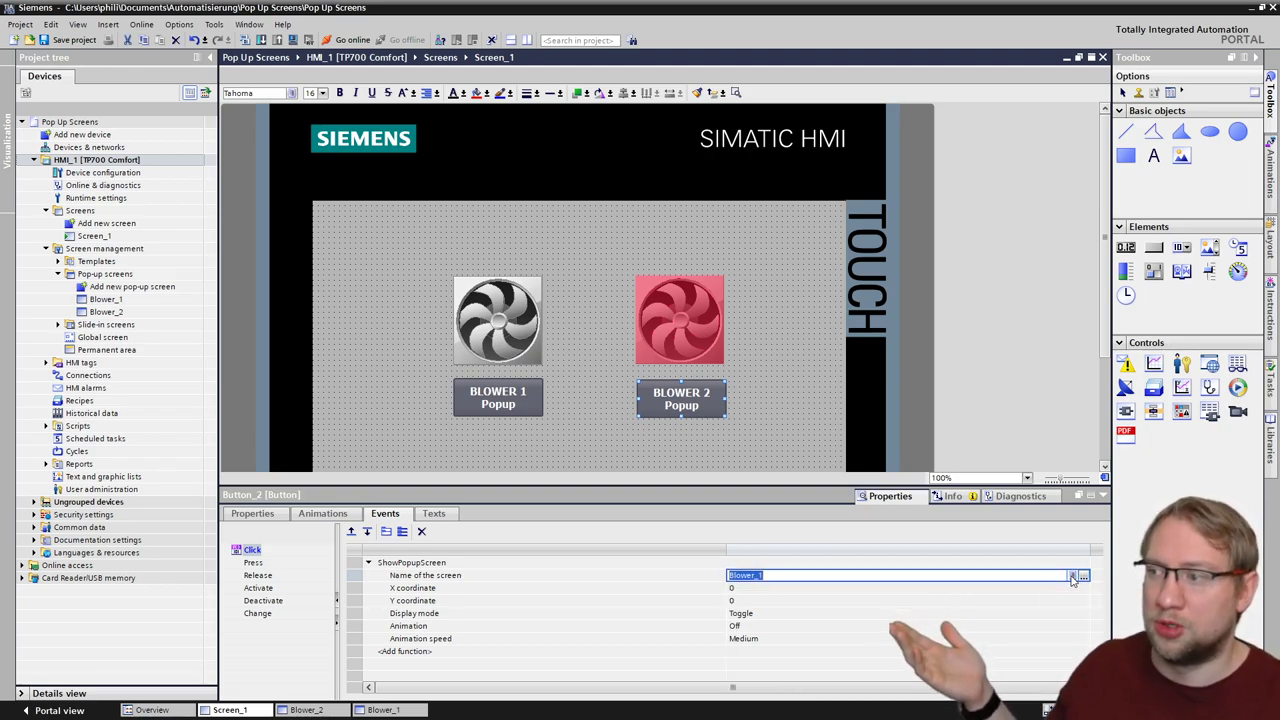
click(778, 575)
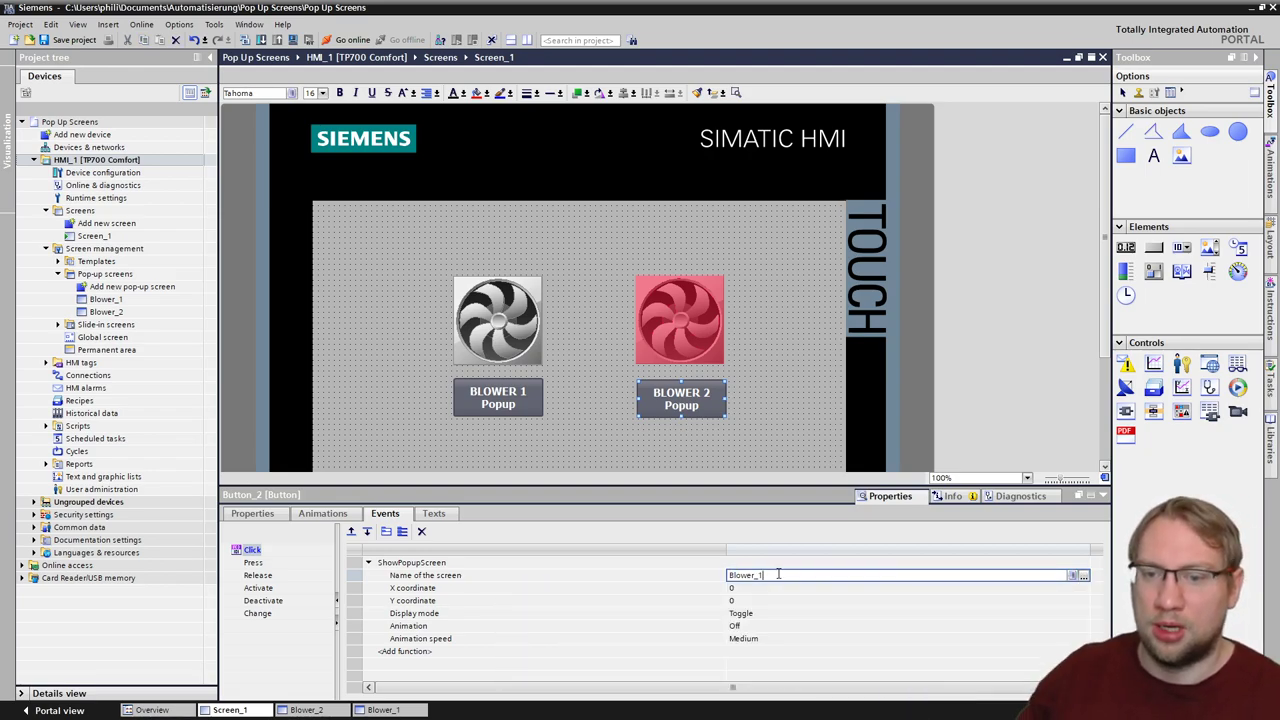
key(BackSpace)
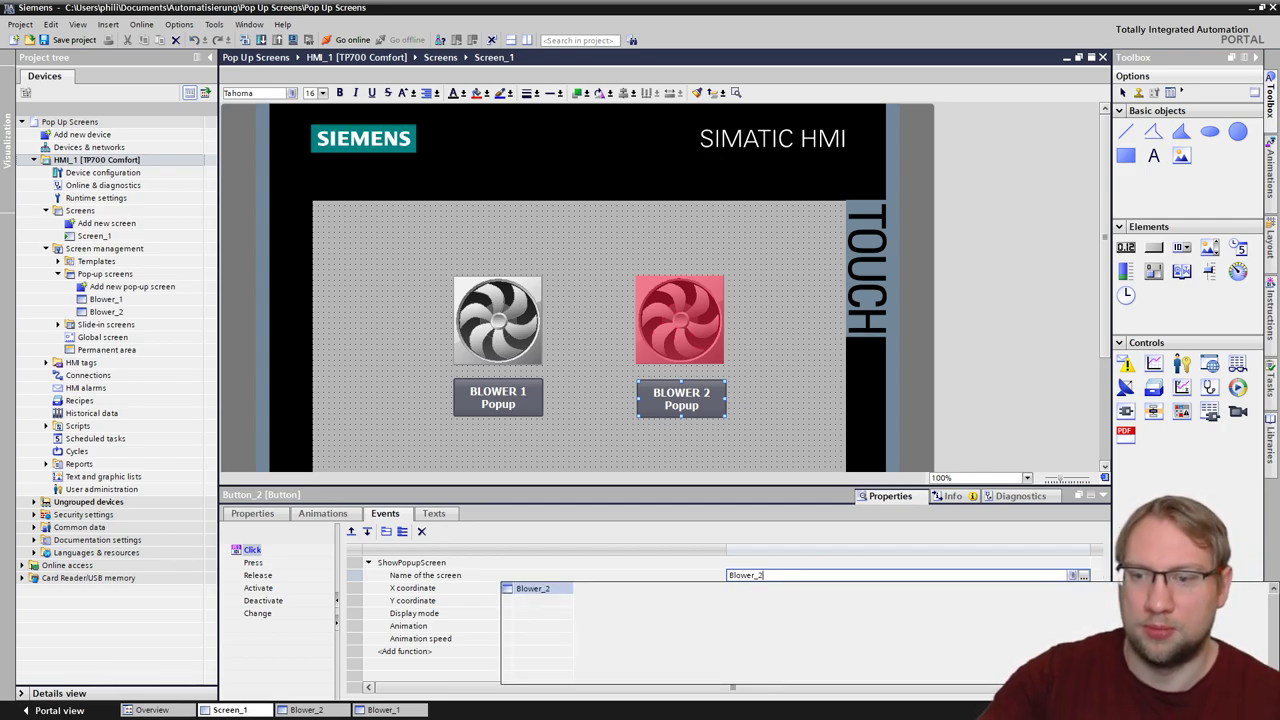
click(533, 601)
click(584, 449)
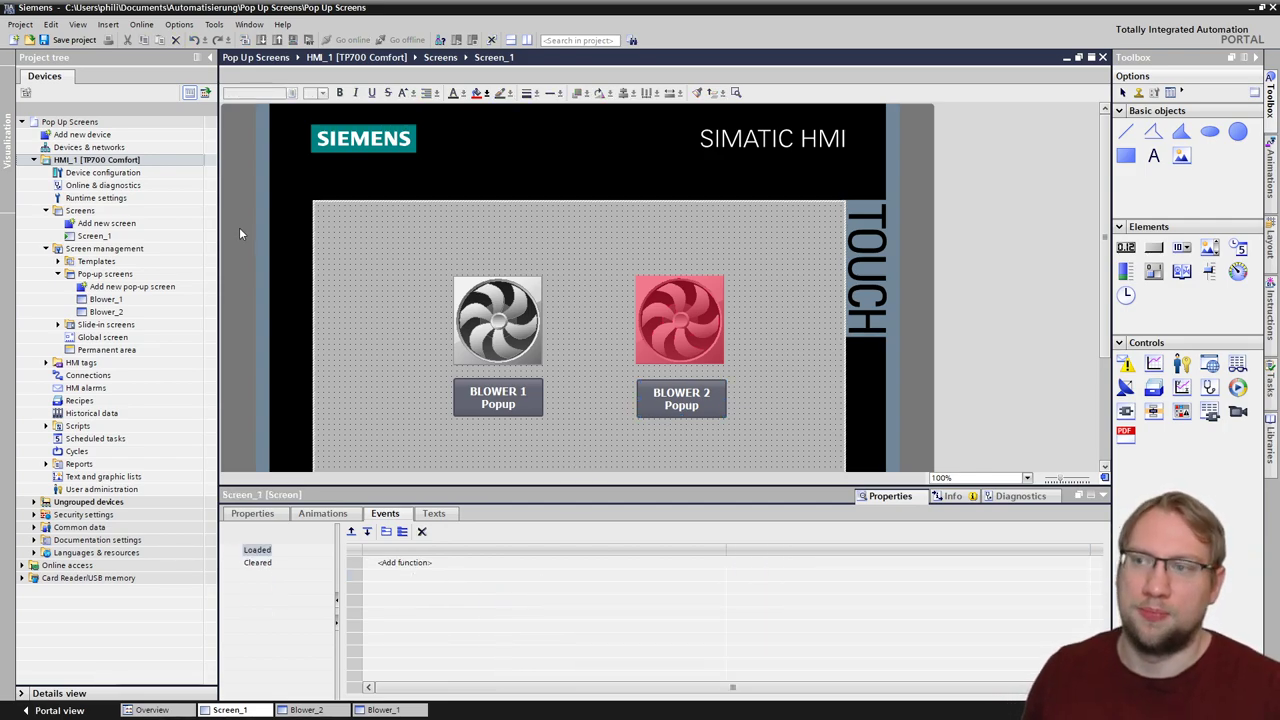
Step: Start the HMI_1 simulation and test the BLOWER 1 Popup and BLOWER 2 Popup buttons one after the other
click(100, 160)
click(276, 40)
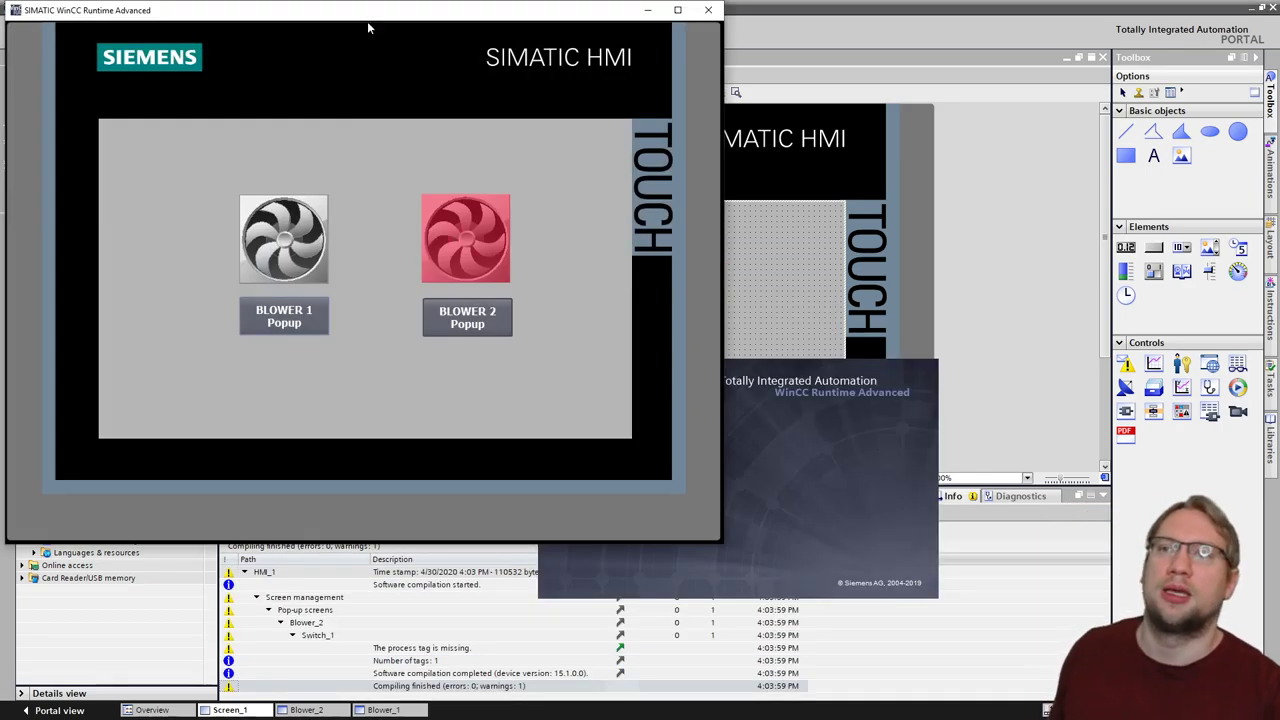
drag(367, 22, 588, 92)
click(516, 389)
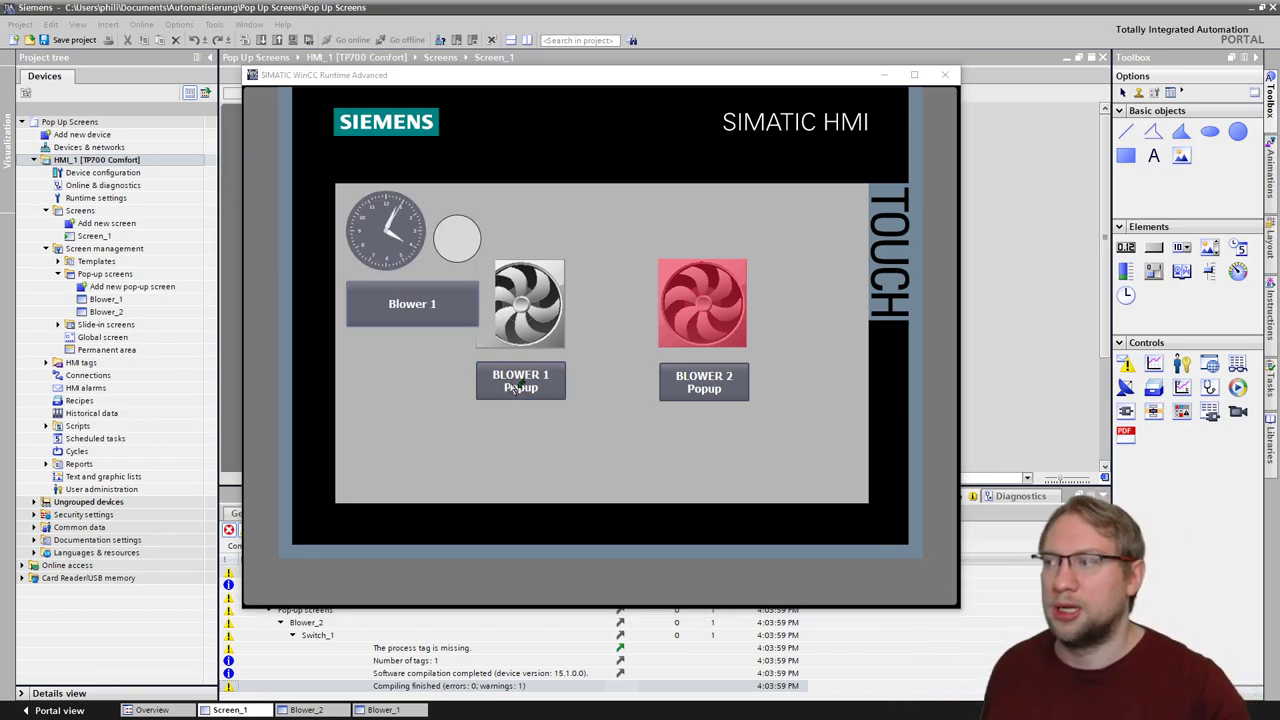
click(516, 389)
click(682, 406)
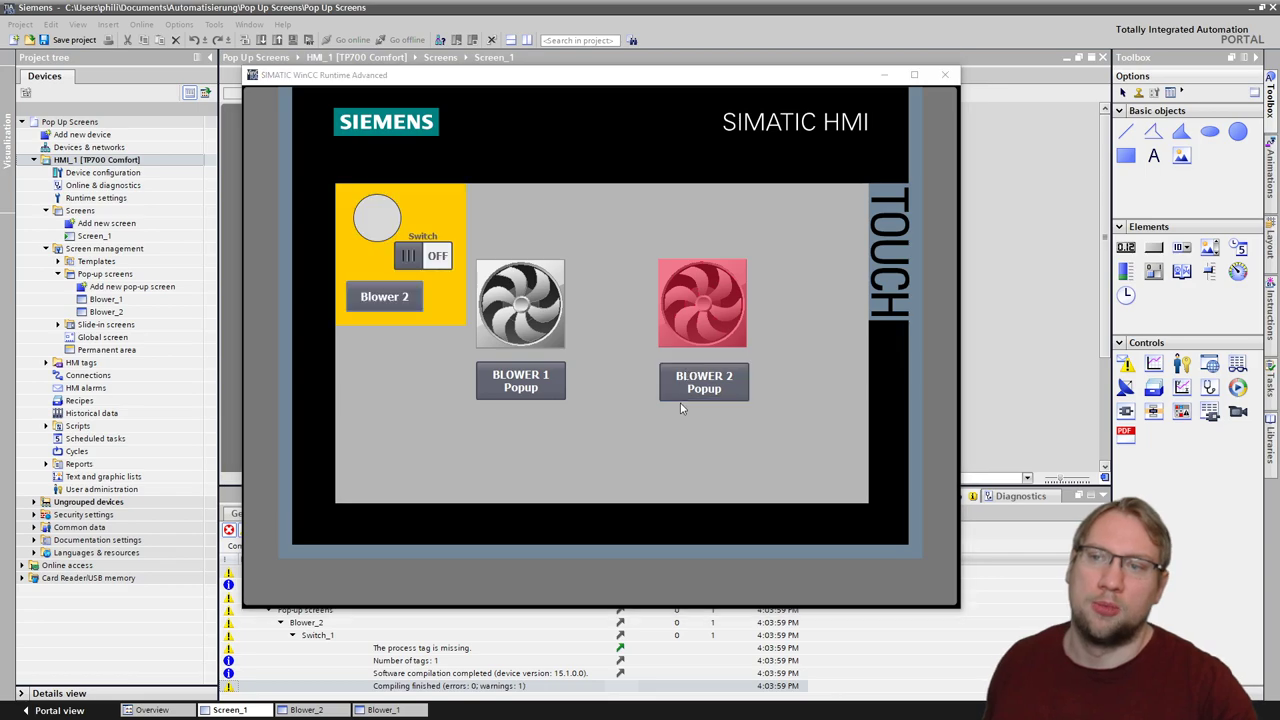
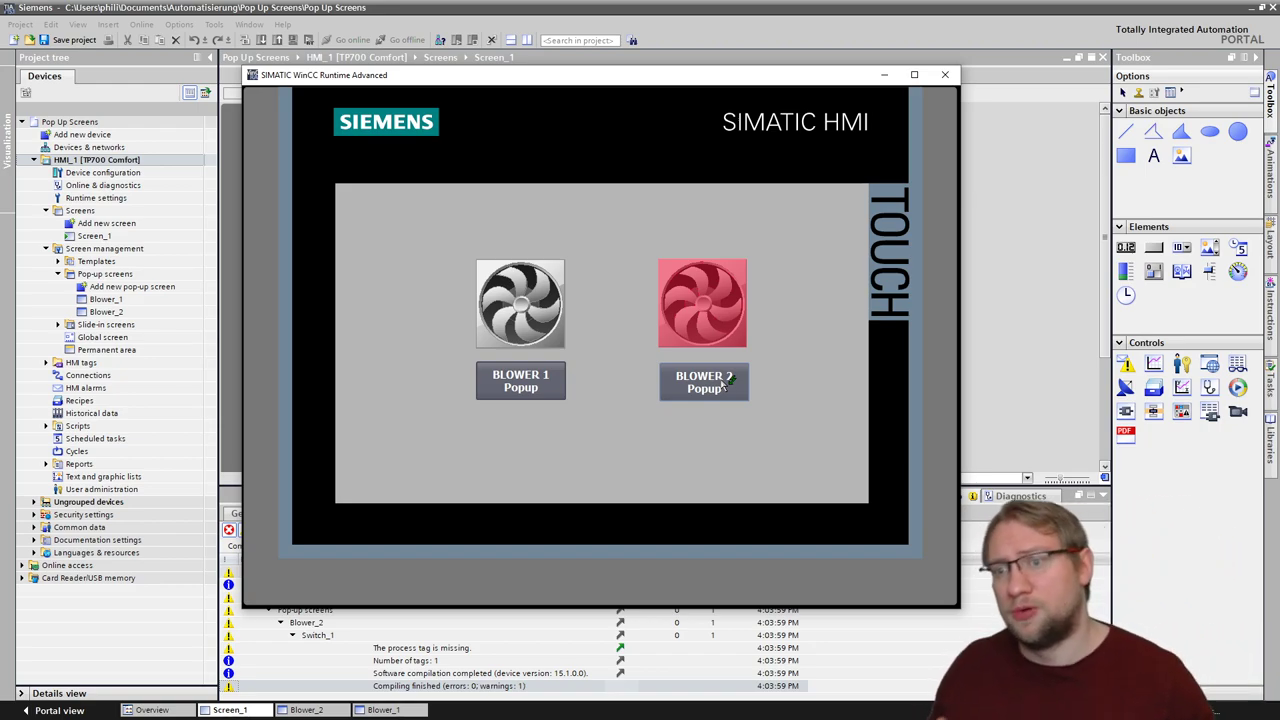
Step: Test switching directly from the Blower 1 pop-up to the Blower 2 pop-up, and repeatedly toggle the Blower 2 pop-up
click(510, 387)
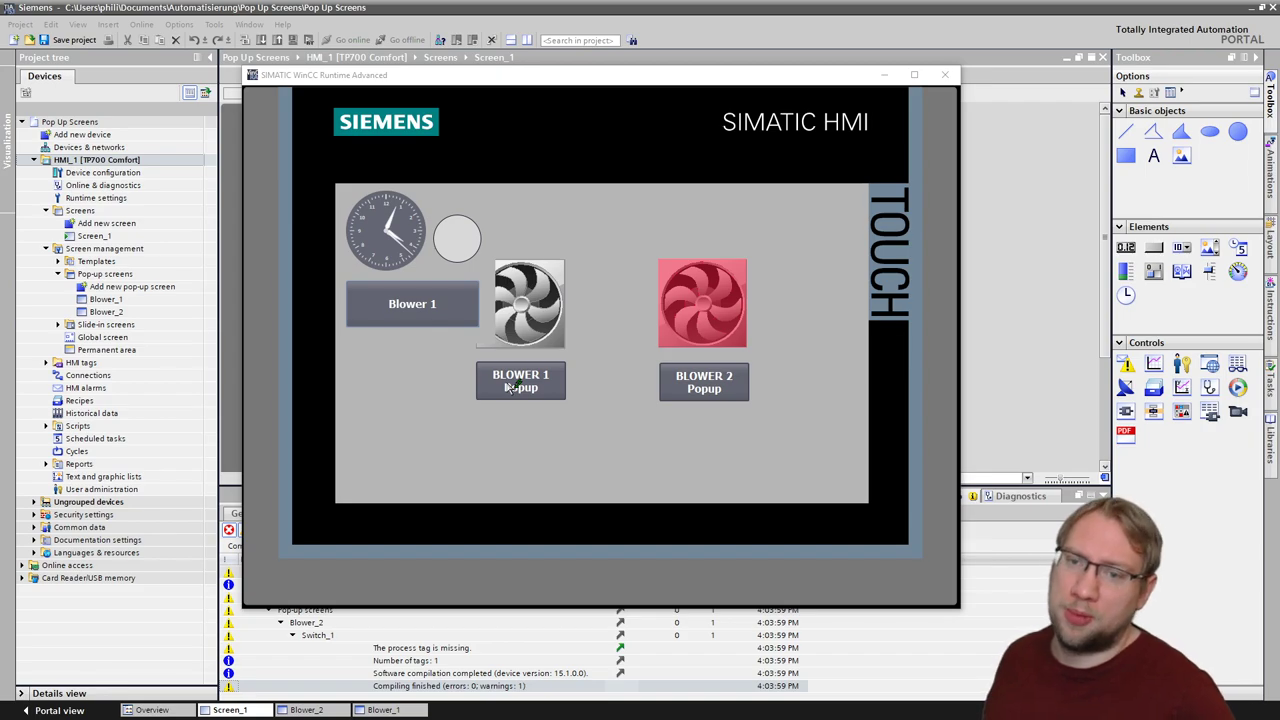
click(746, 425)
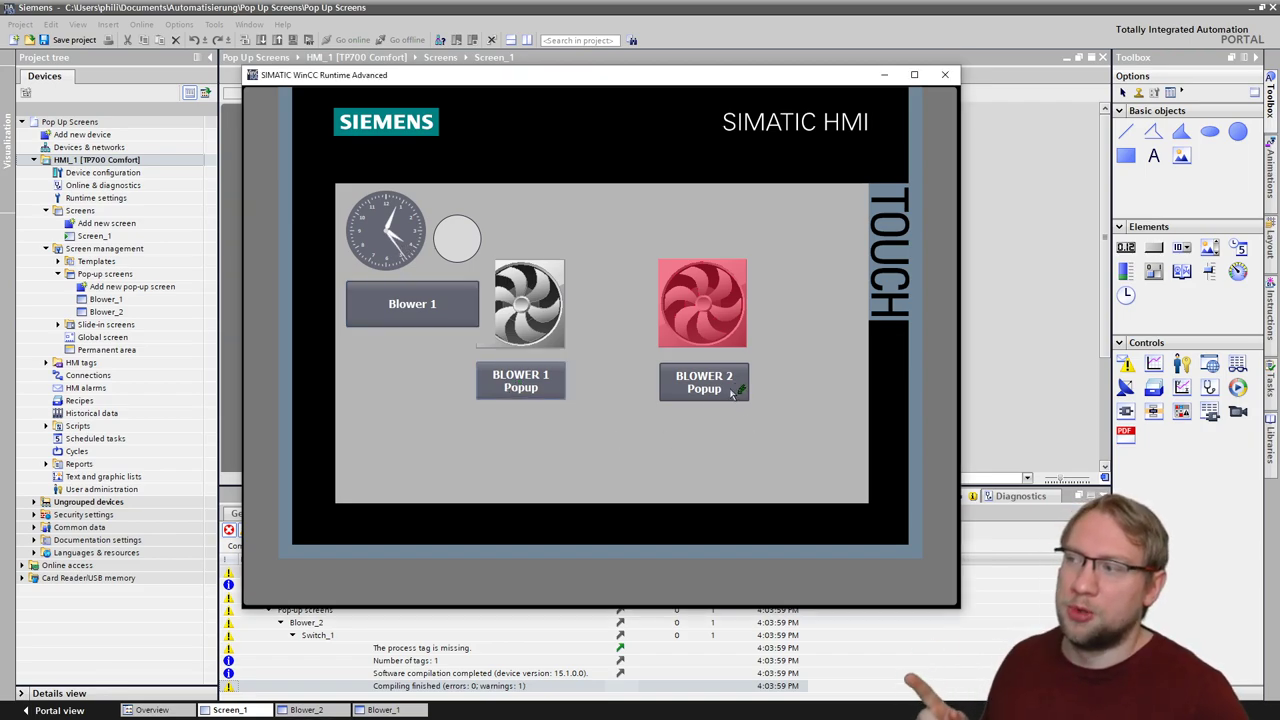
click(733, 391)
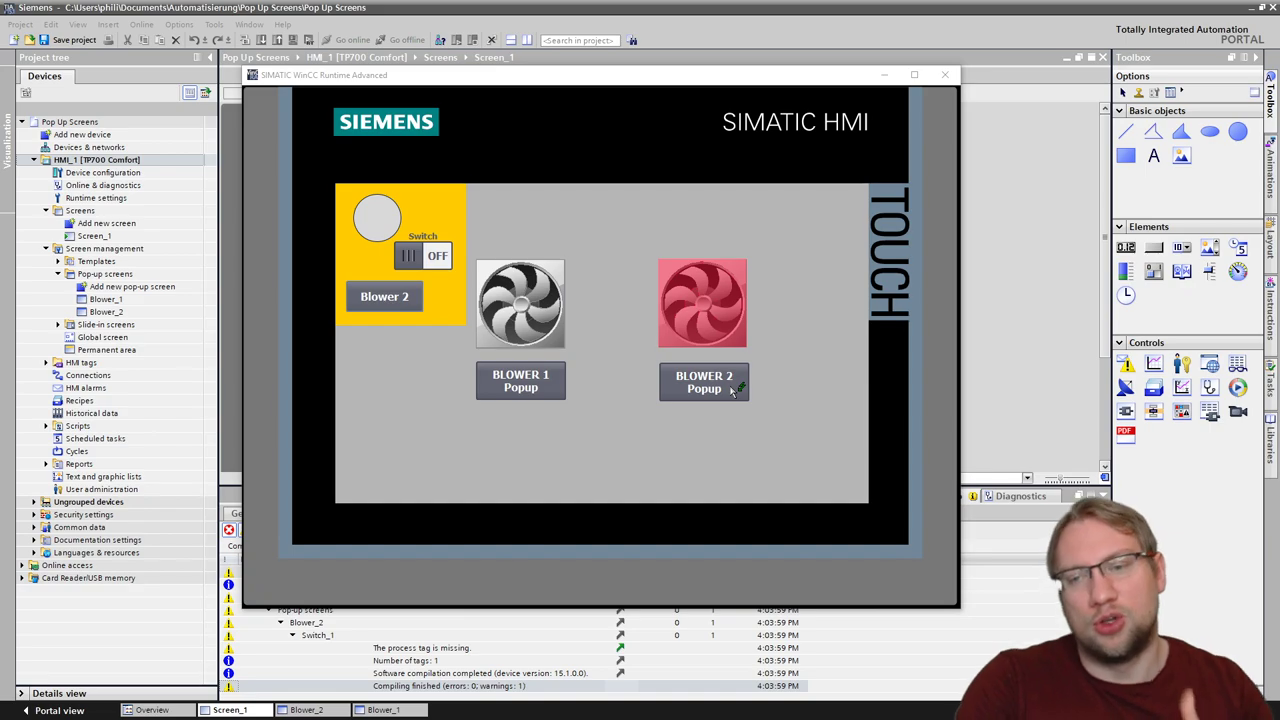
click(733, 390)
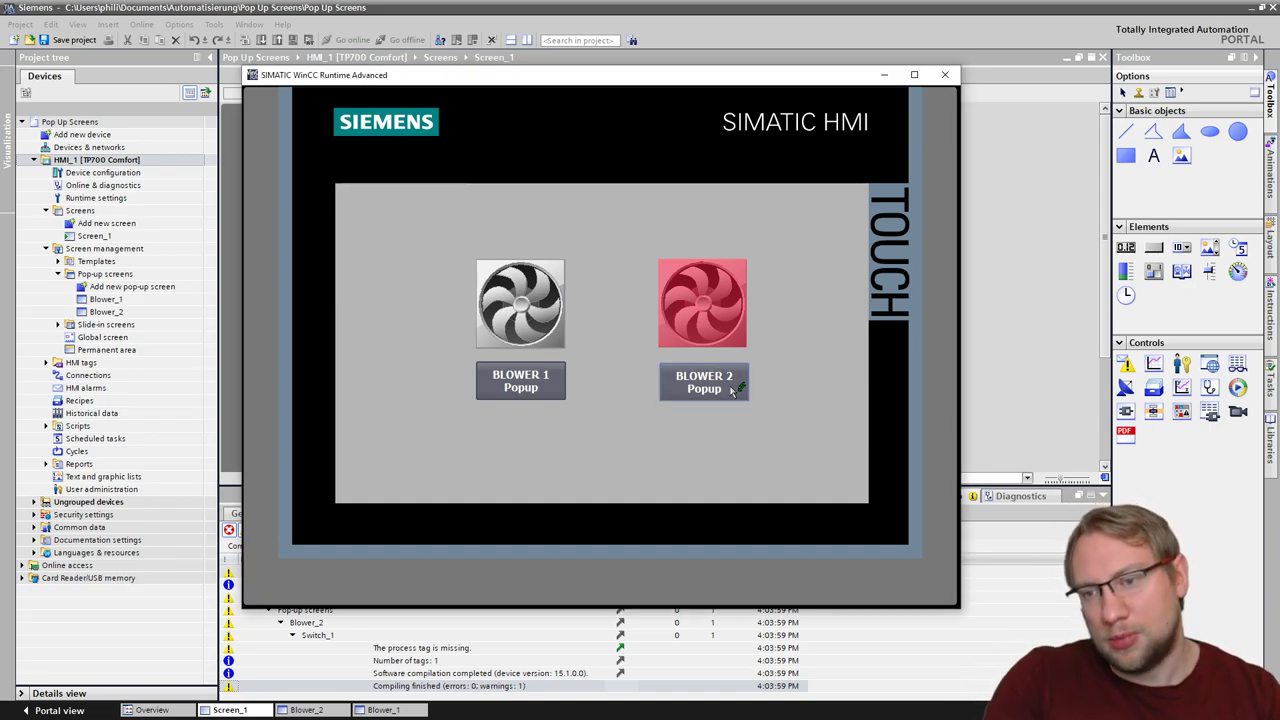
click(699, 401)
click(699, 400)
click(699, 401)
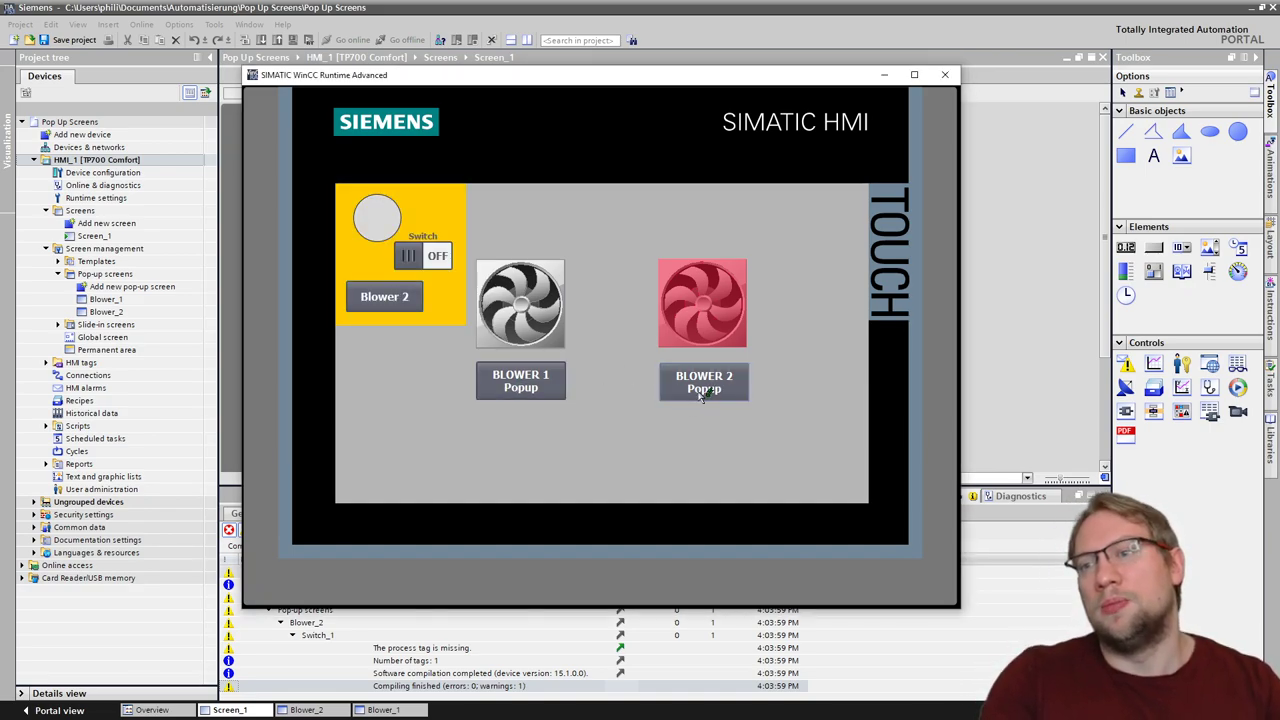
click(699, 400)
click(662, 396)
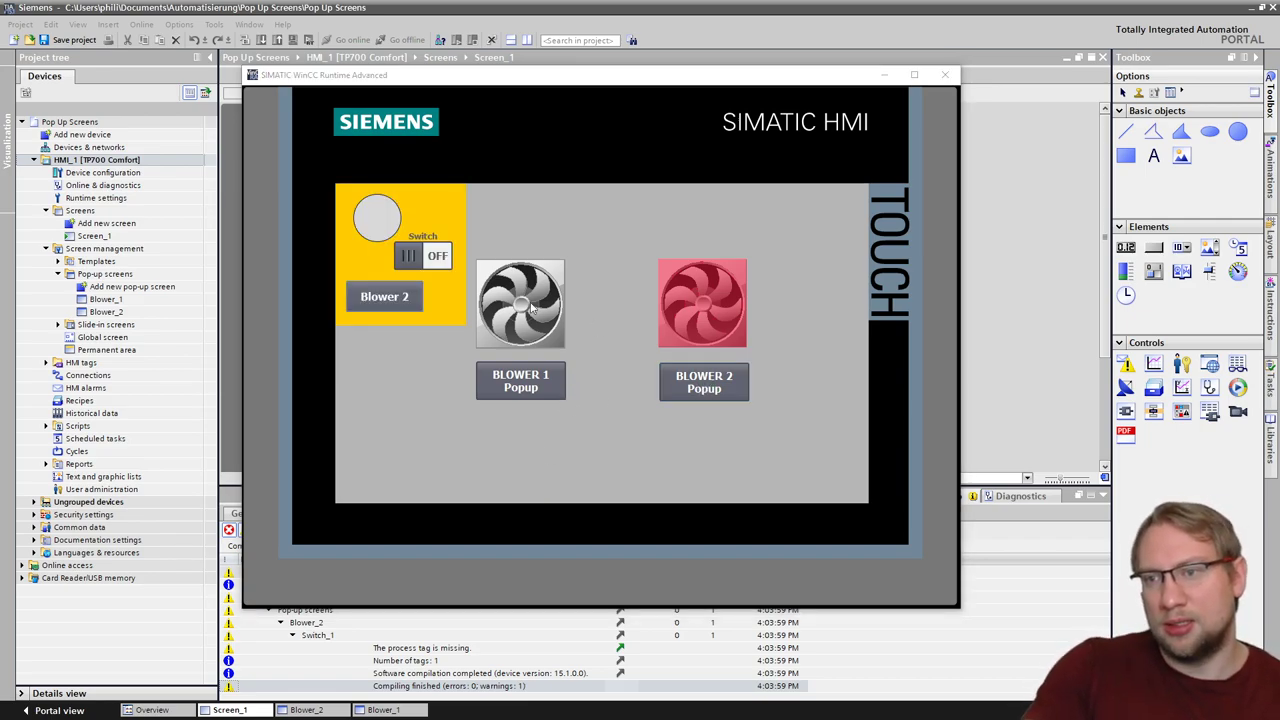
click(696, 392)
click(698, 390)
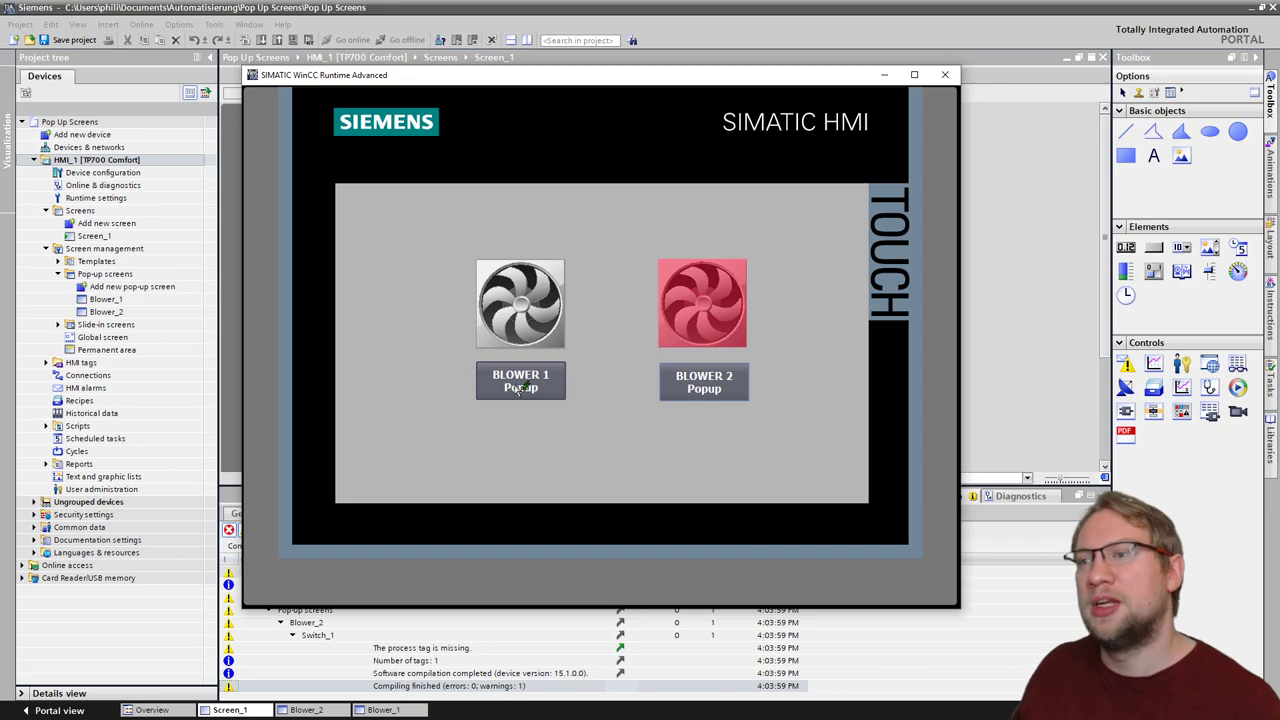
Step: Open the Blower 1 pop-up and move the runtime window to check whether the pop-up follows, minimizing TIA Portal behind it
drag(409, 77, 421, 101)
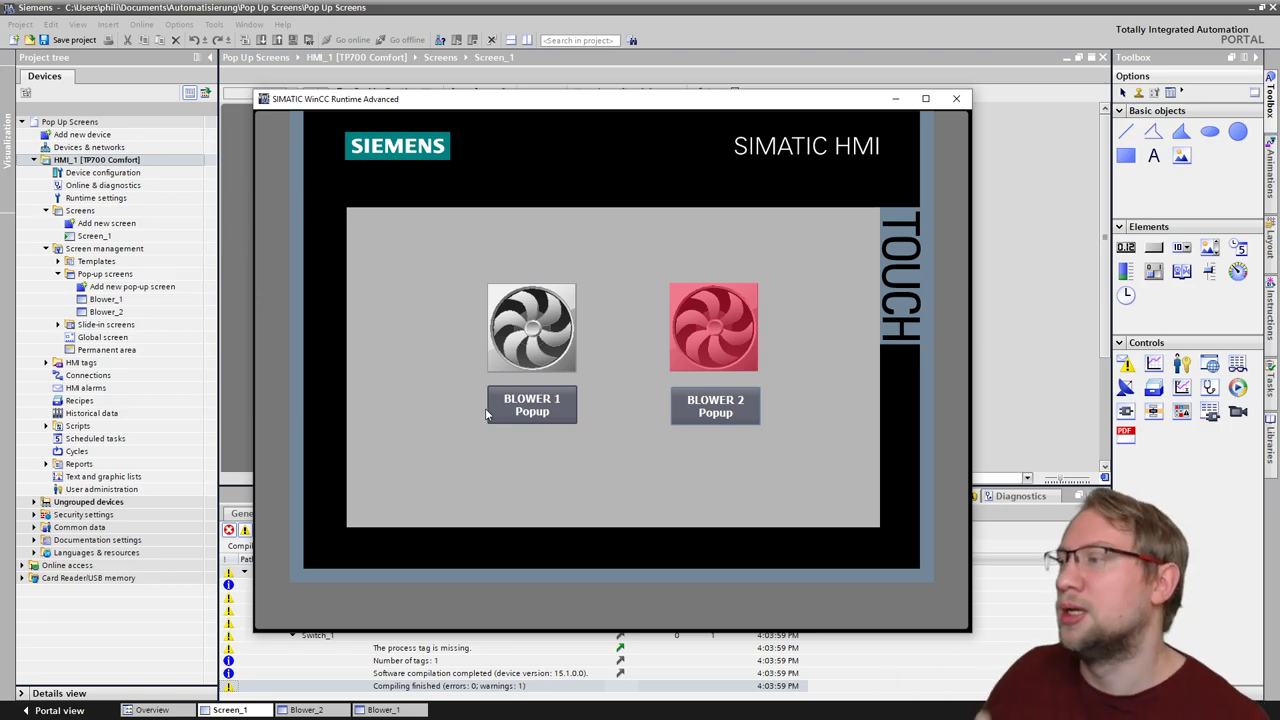
click(515, 410)
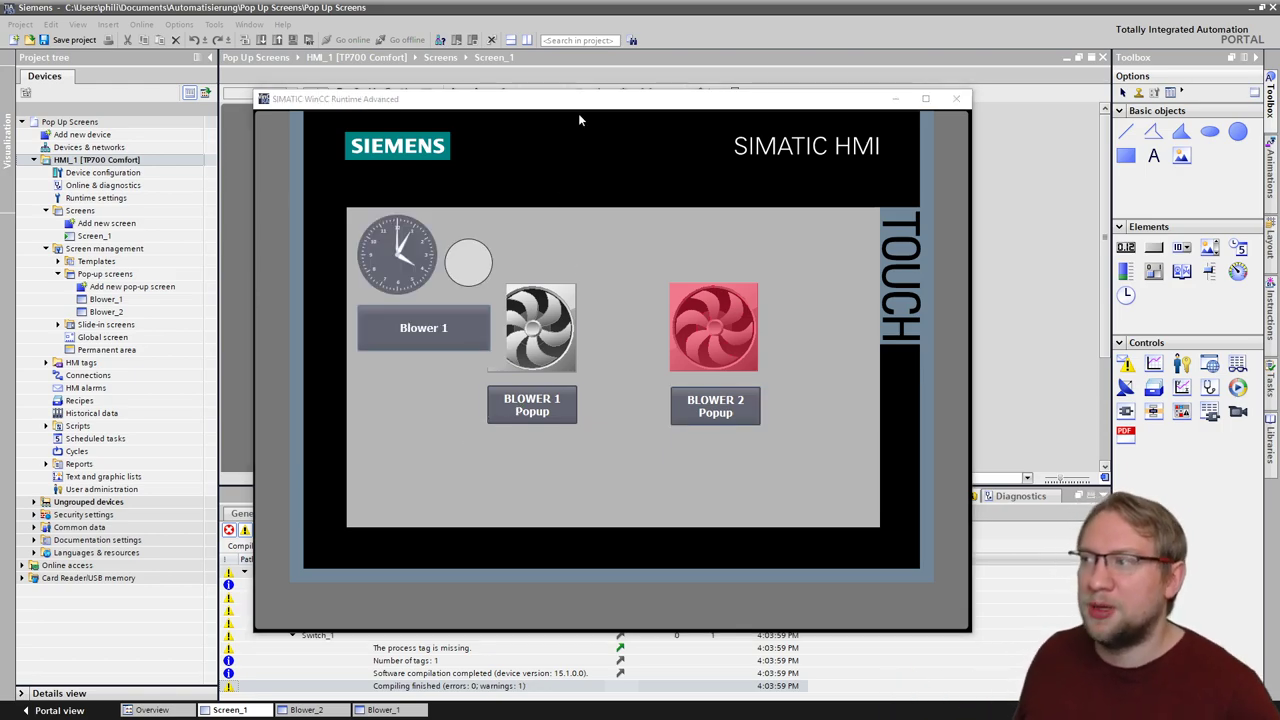
drag(582, 112, 731, 170)
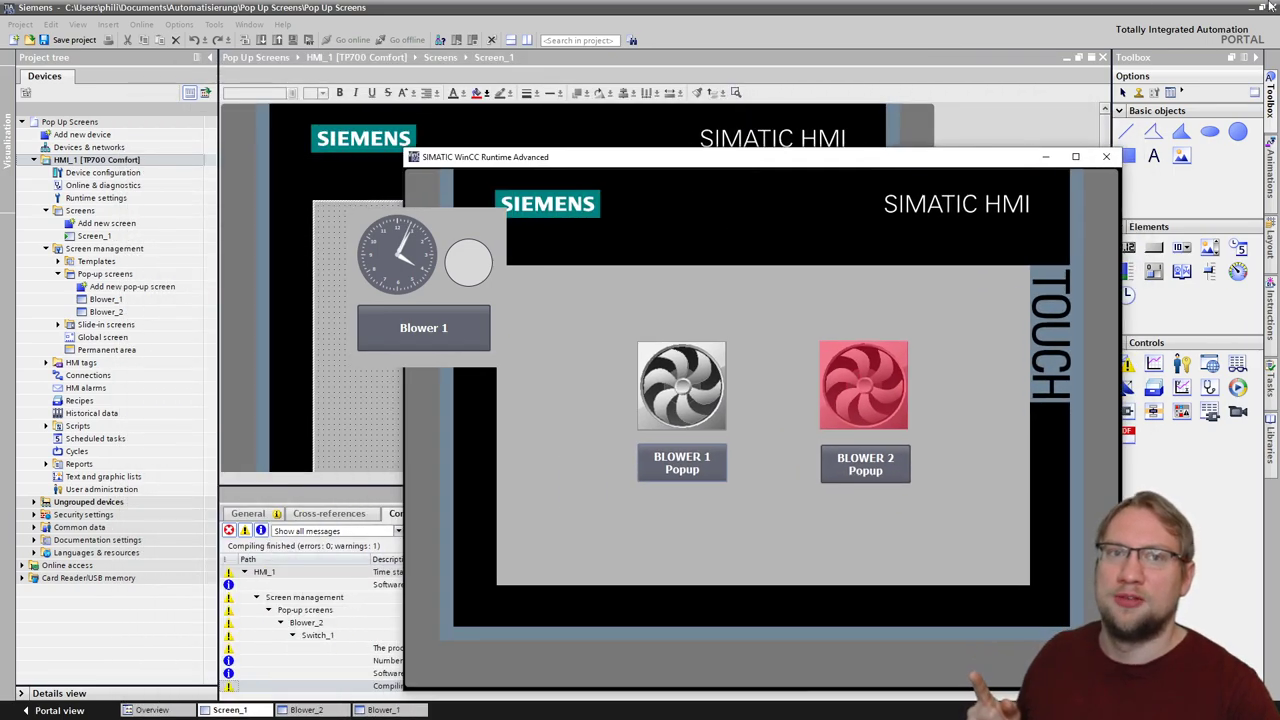
click(1253, 12)
drag(811, 157, 1279, 190)
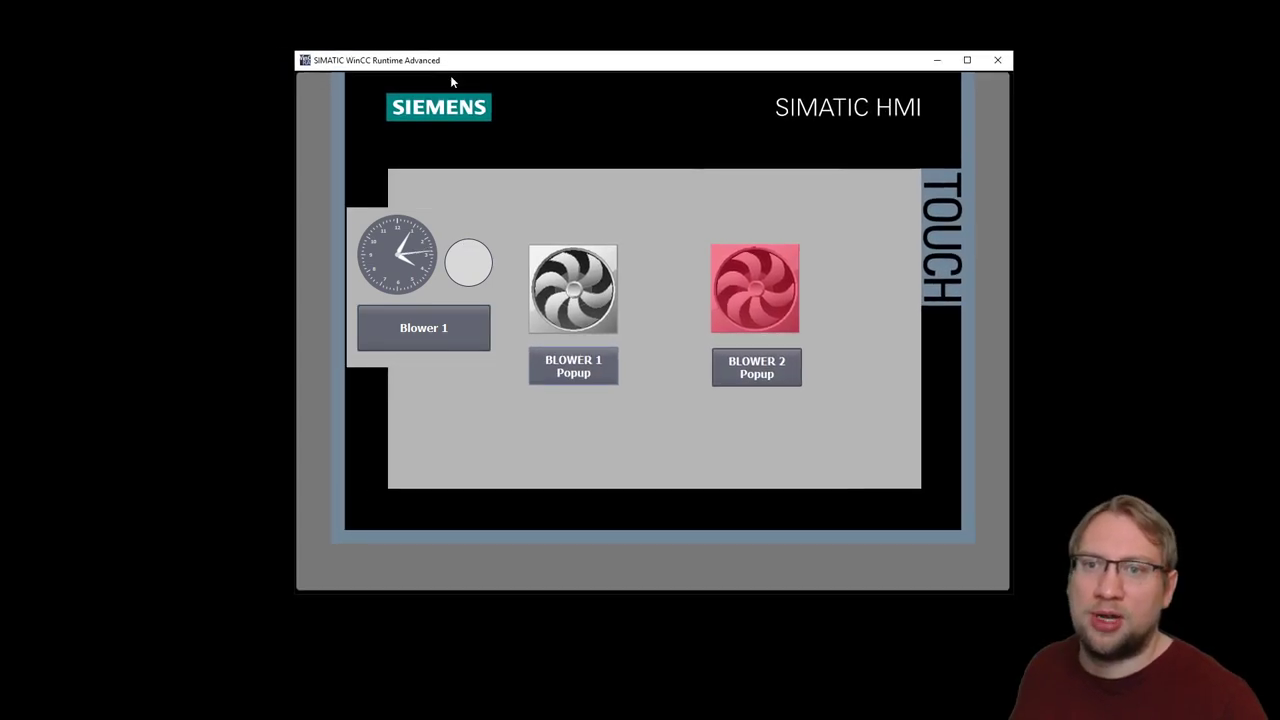
Step: Reposition the runtime window and reopen the blower pop-ups to check their placement within the HMI screen
drag(482, 69, 432, 101)
click(536, 404)
click(686, 400)
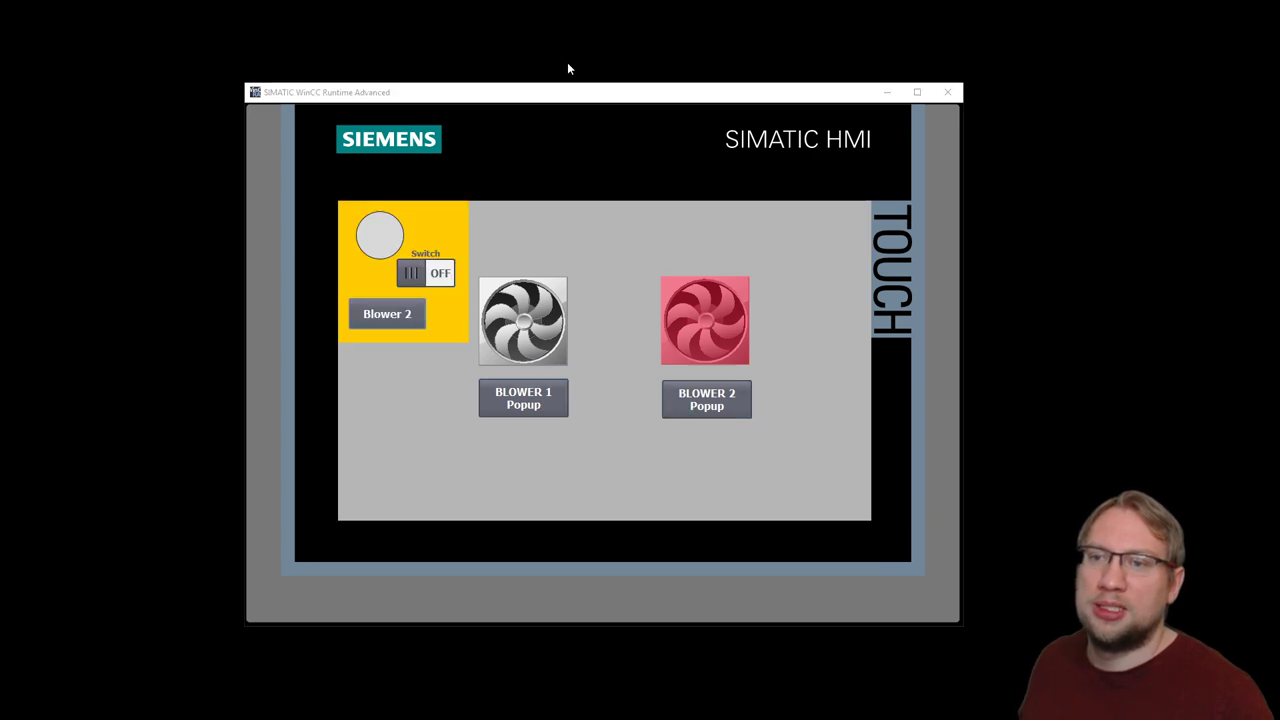
click(657, 322)
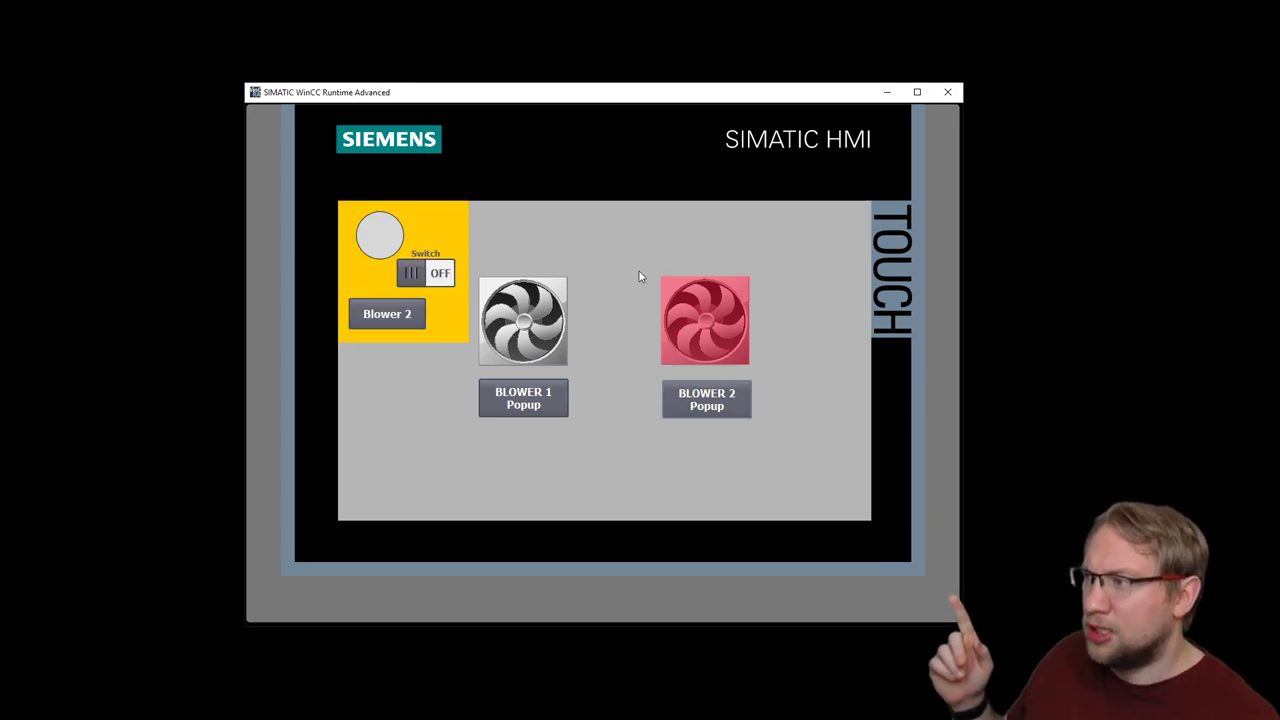
drag(567, 100, 707, 131)
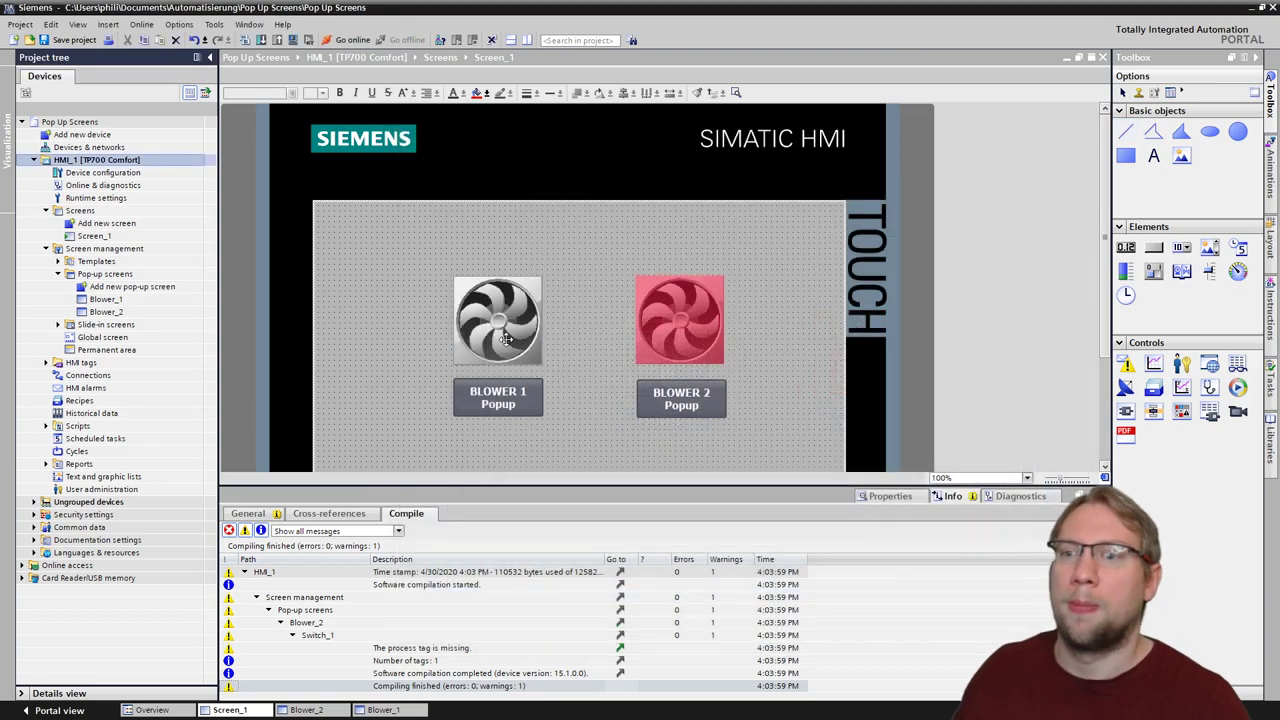
Step: Examine the X and Y coordinates of the ShowPopupScreen function on the BLOWER 1 Popup button's click event
click(498, 397)
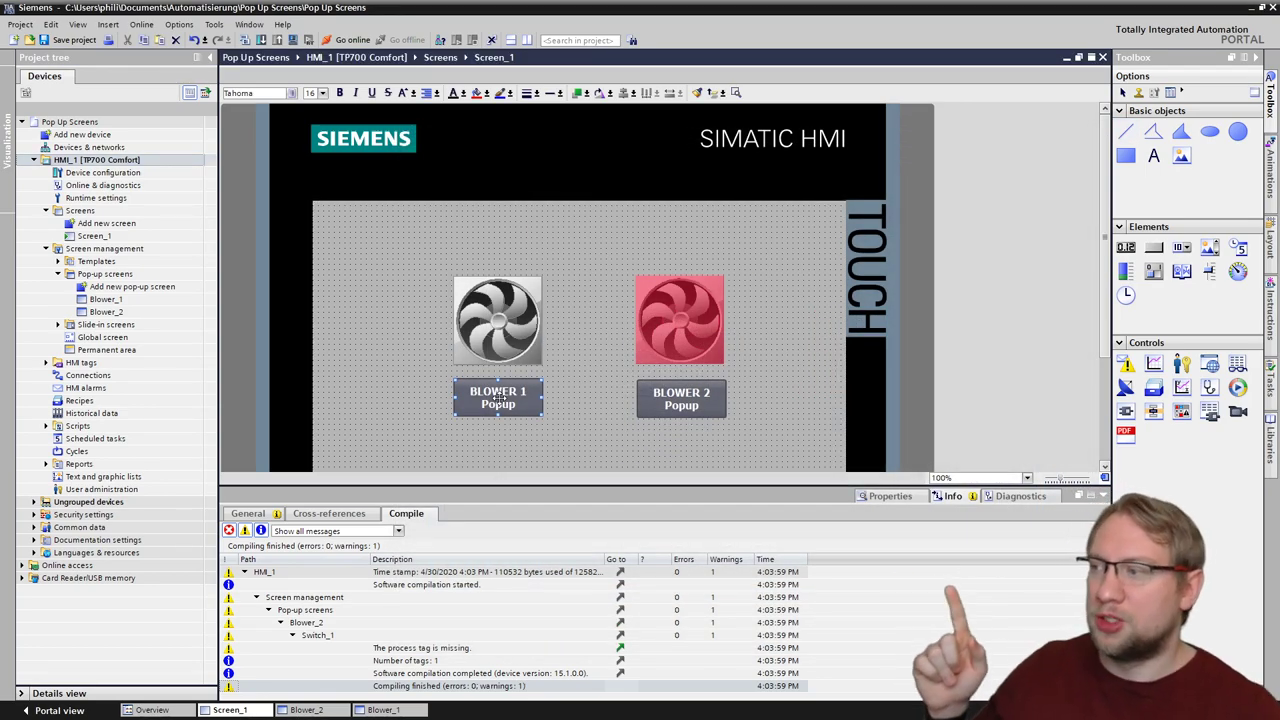
click(889, 496)
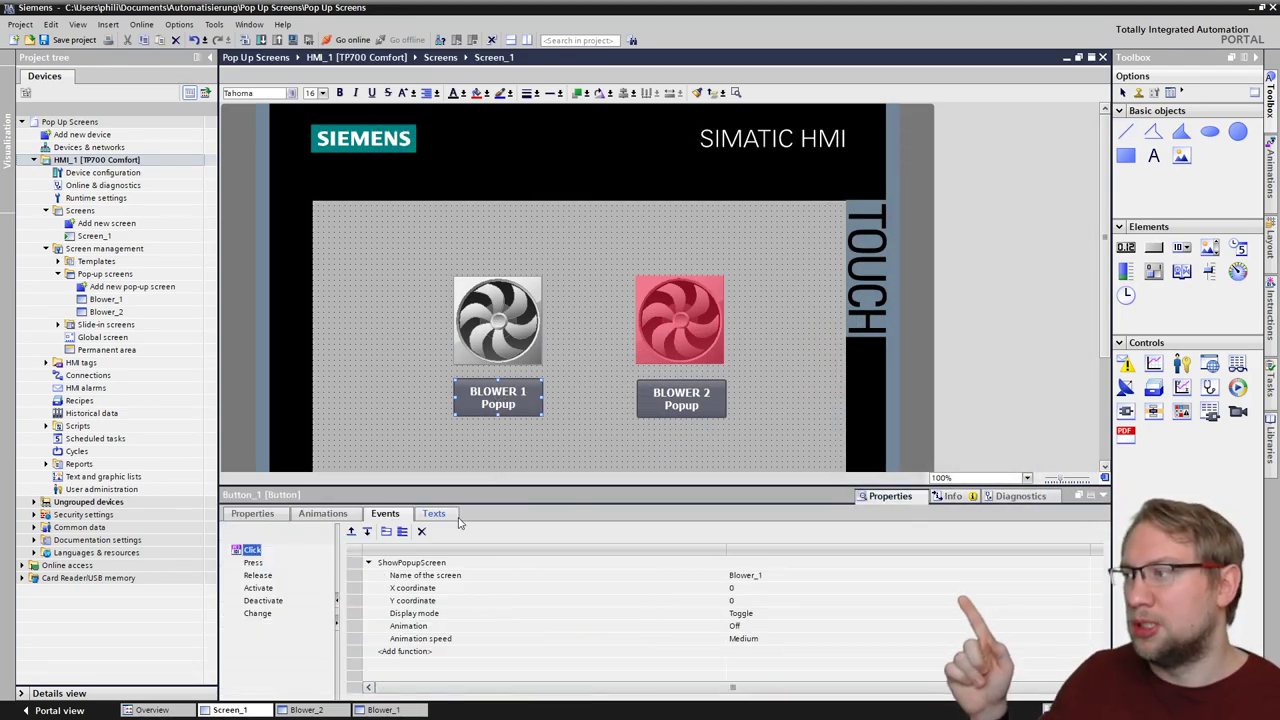
click(417, 589)
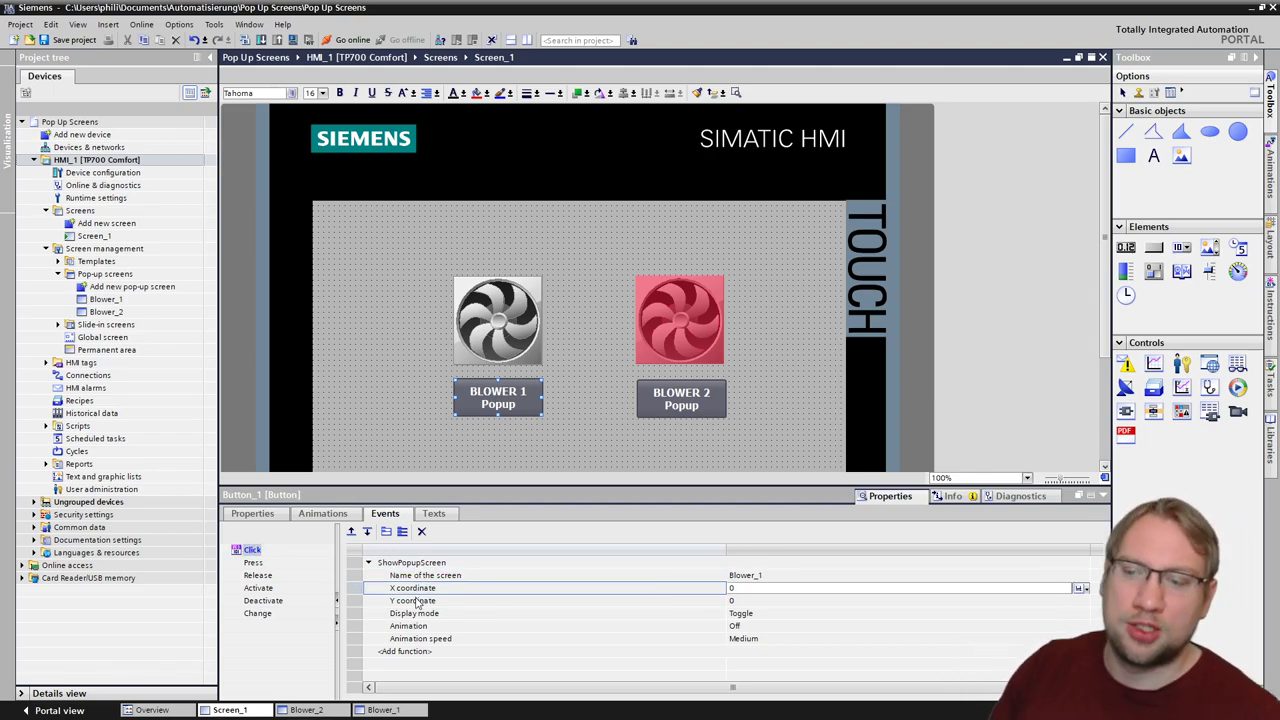
click(415, 601)
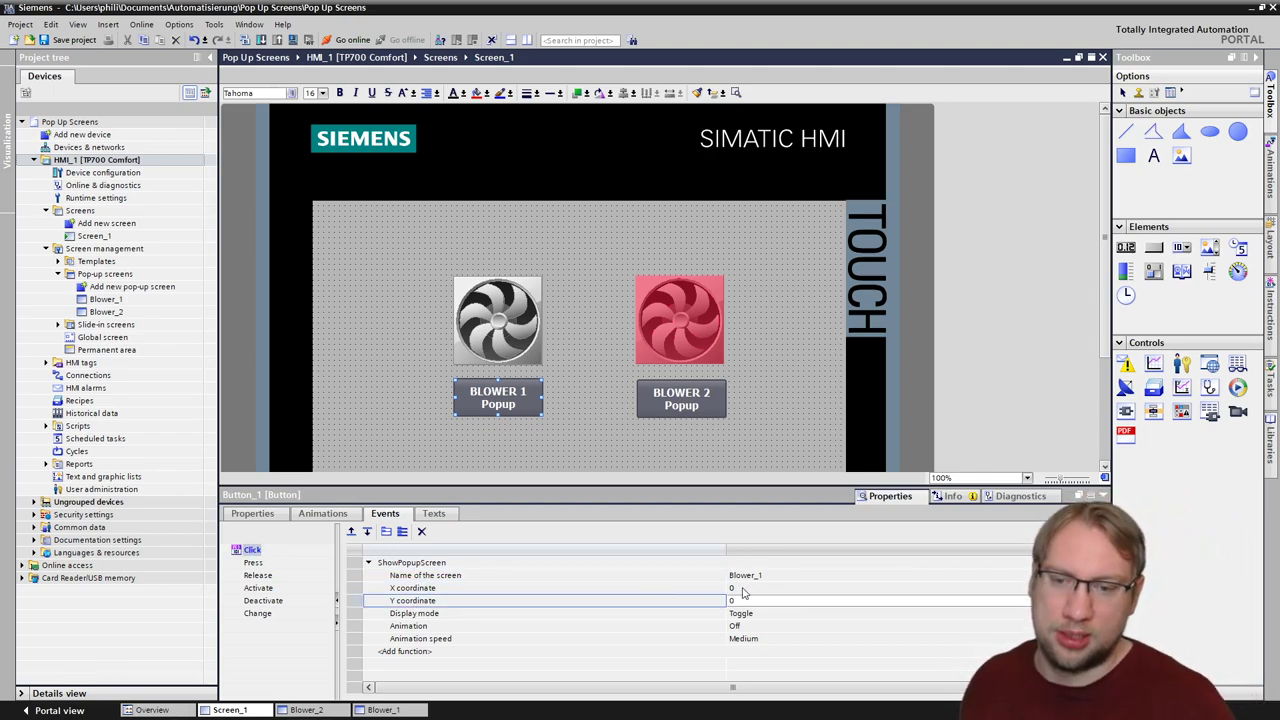
click(742, 588)
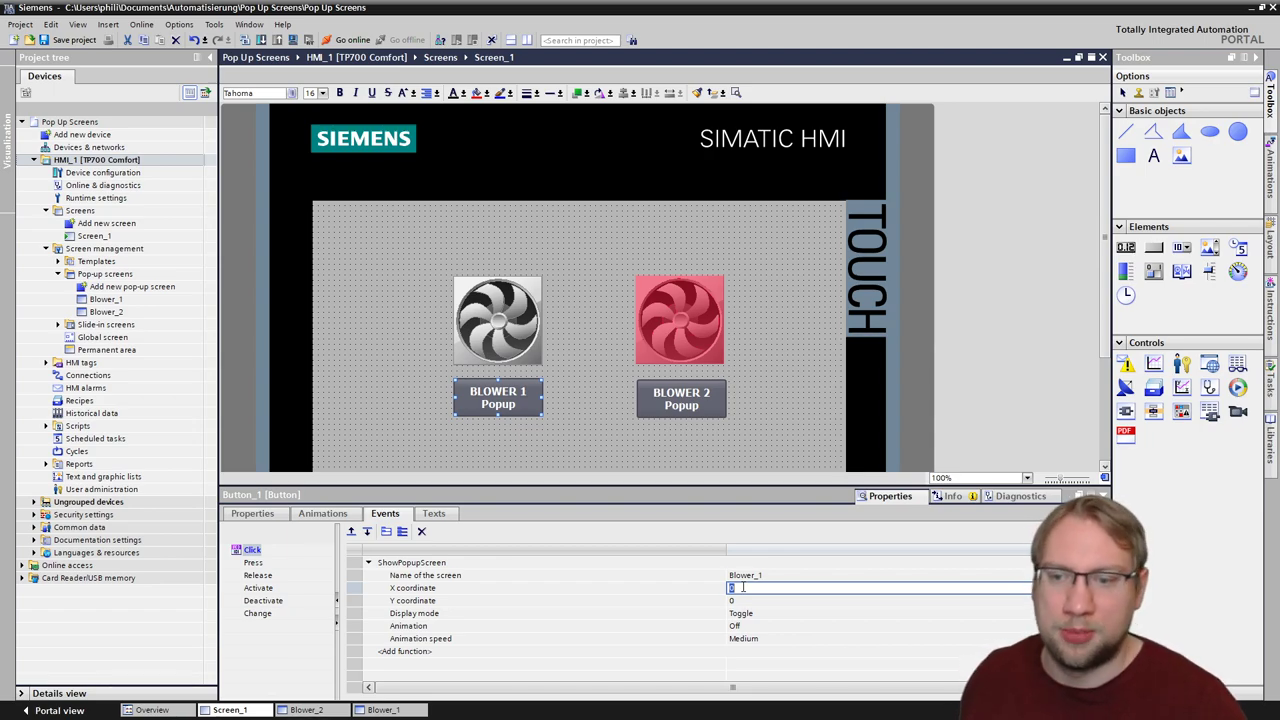
Step: Set the ShowPopupScreen coordinates of the BLOWER 2 Popup button to X 100 and Y 50
click(690, 406)
click(750, 589)
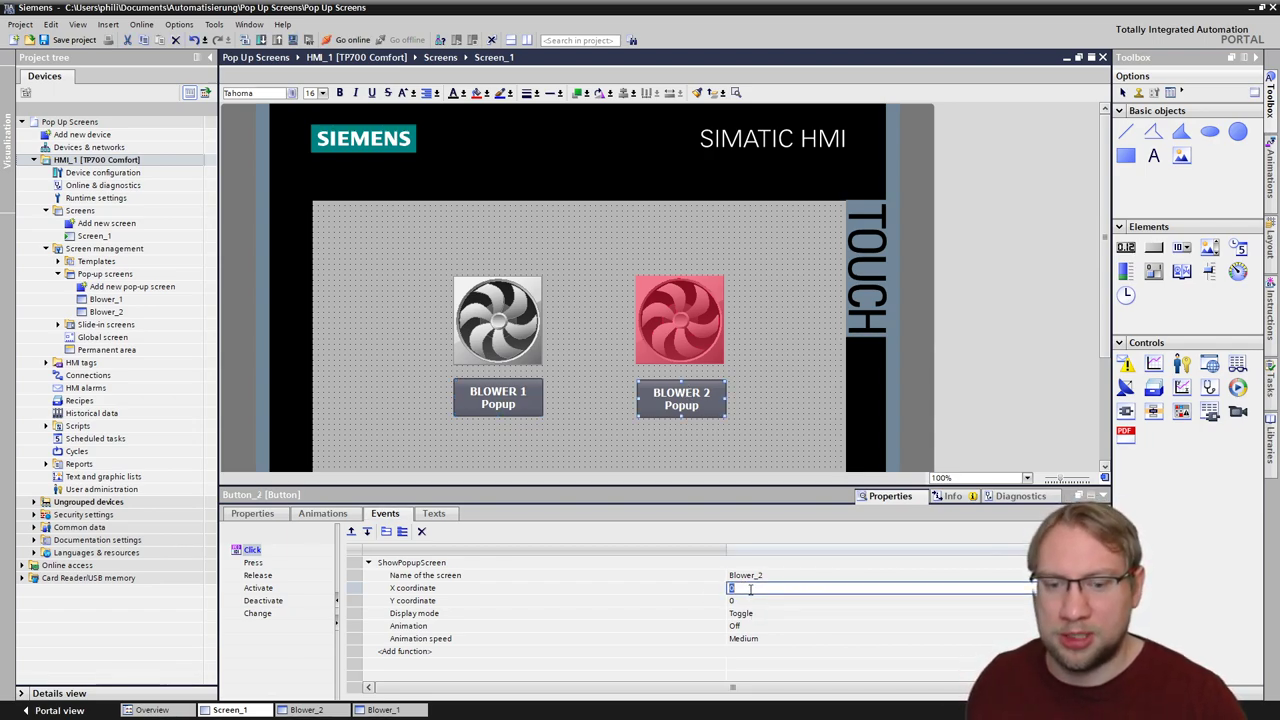
text(100)
click(756, 602)
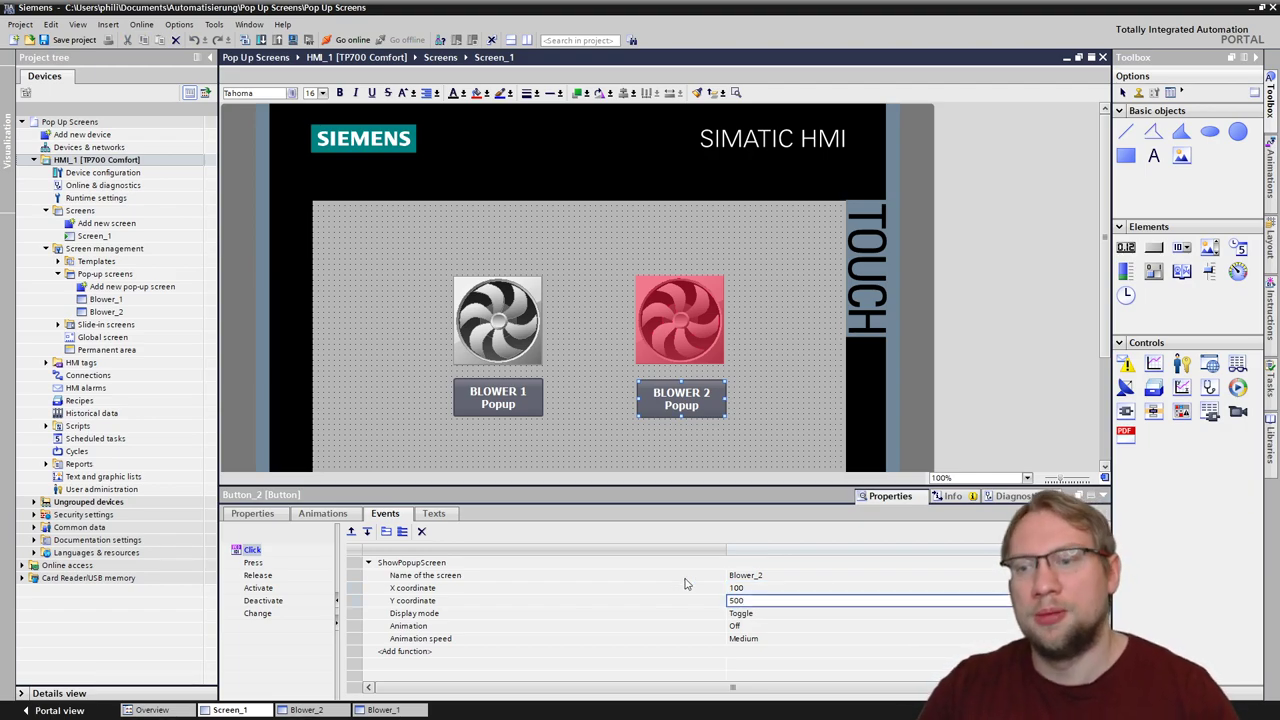
key(Return)
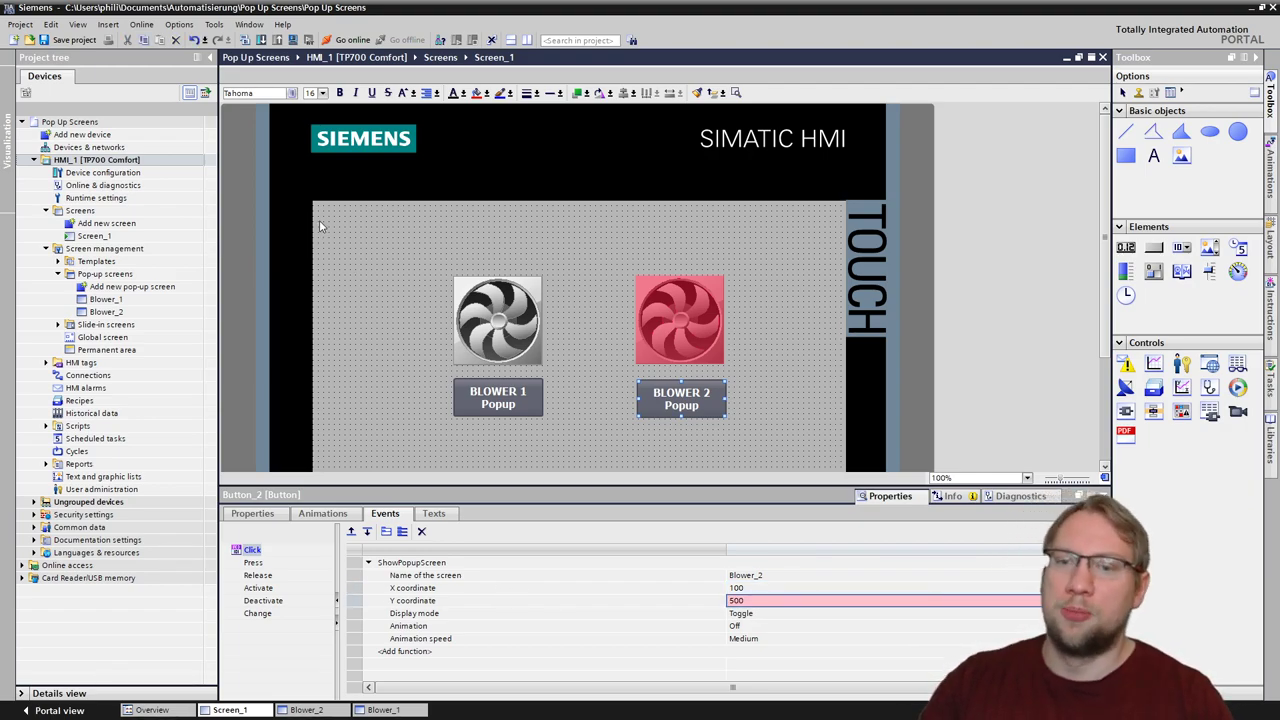
click(762, 602)
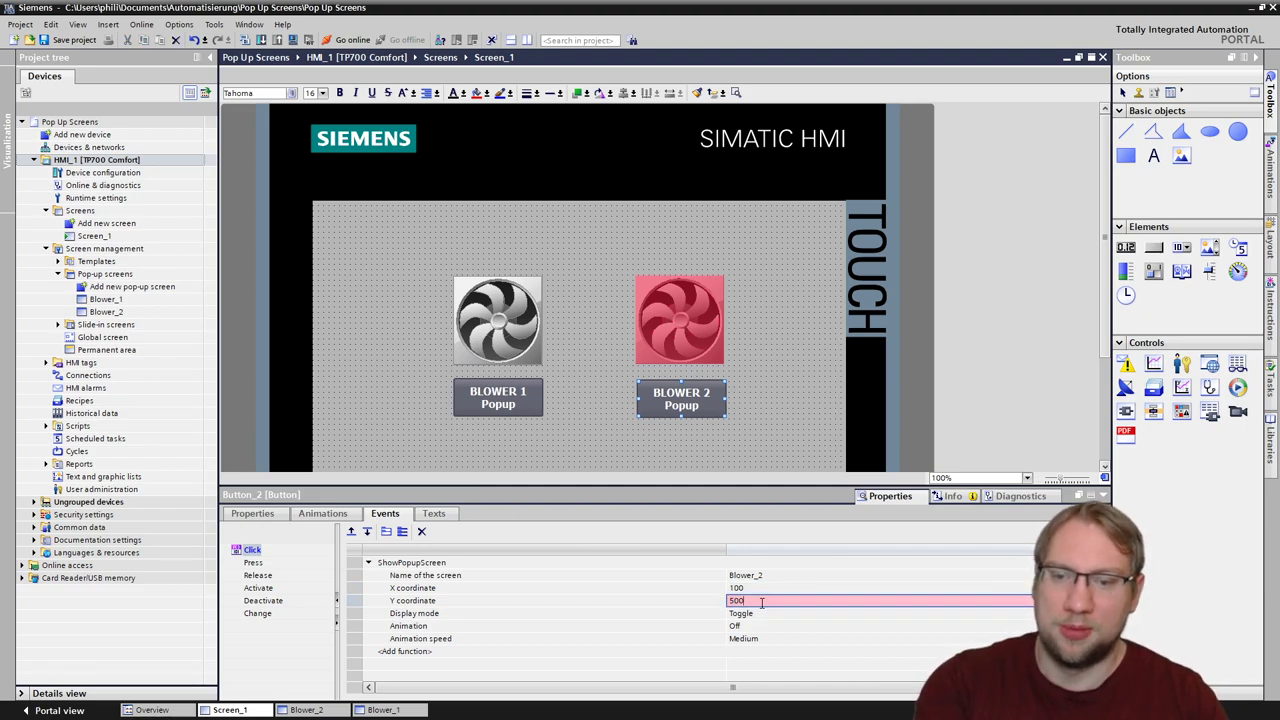
key(Return)
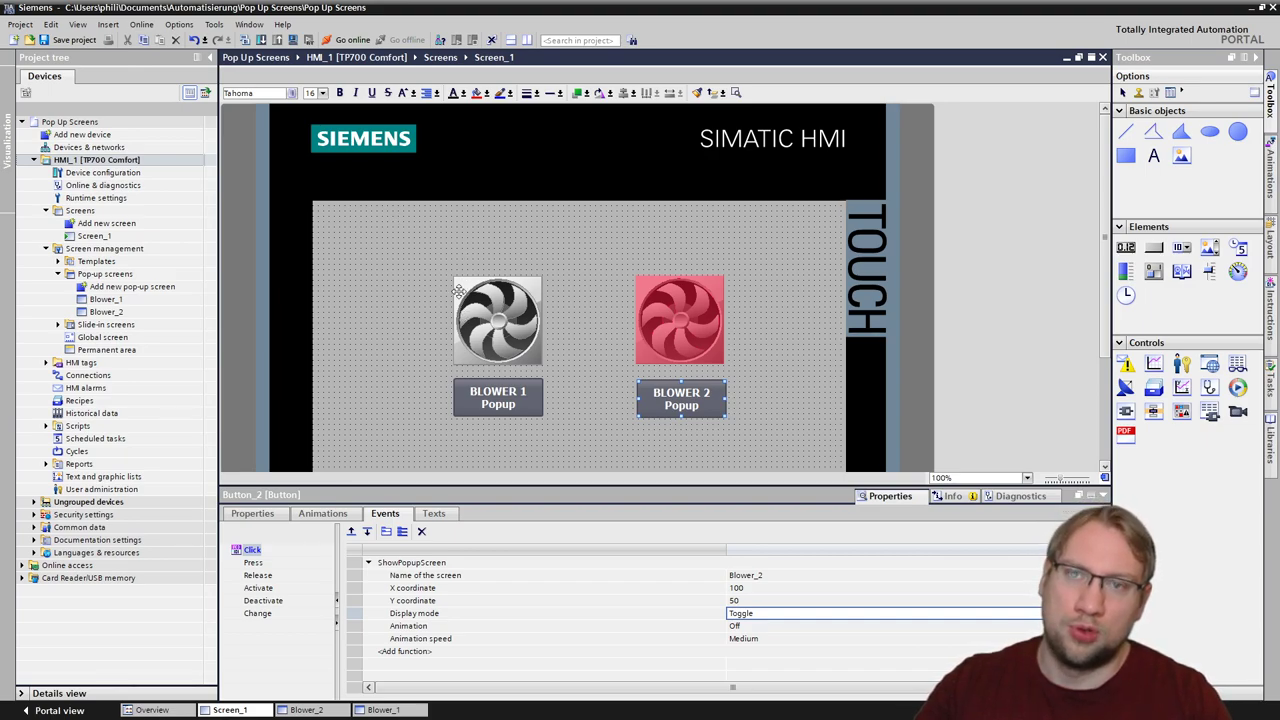
Step: Simulate HMI_1, open the Blower 2 pop-up to check its placement, and close the runtime
click(155, 162)
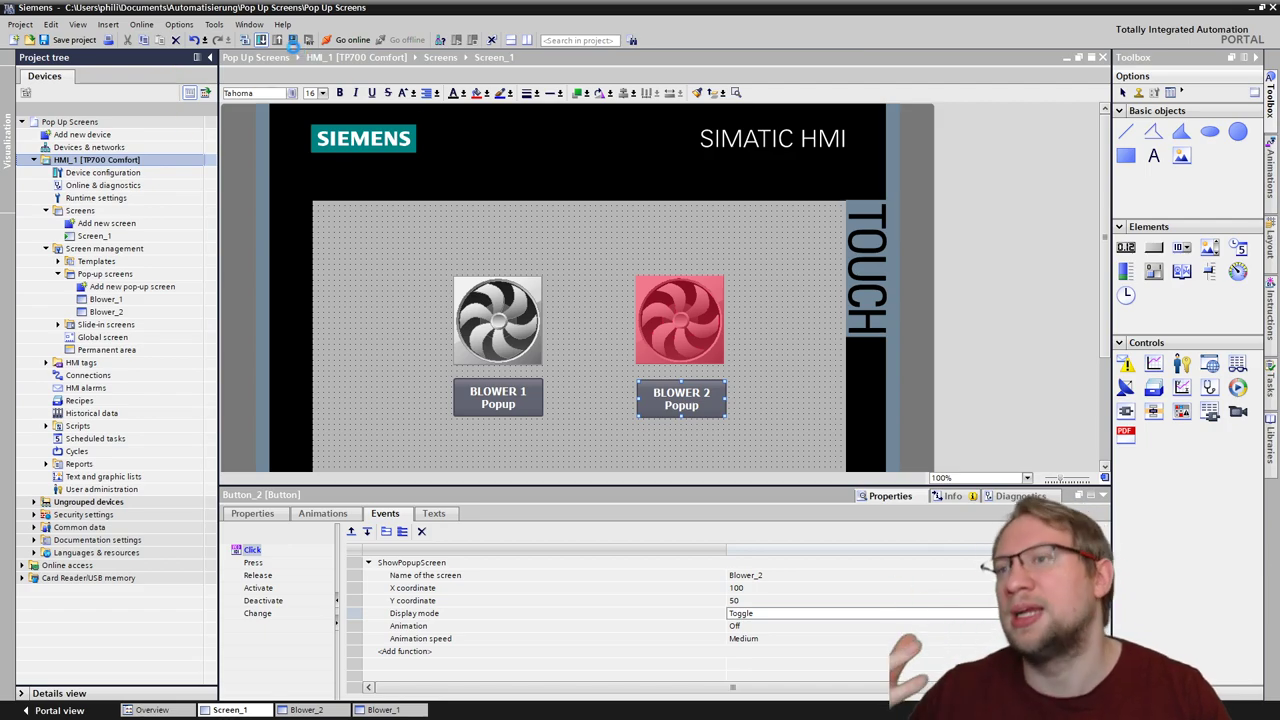
click(292, 40)
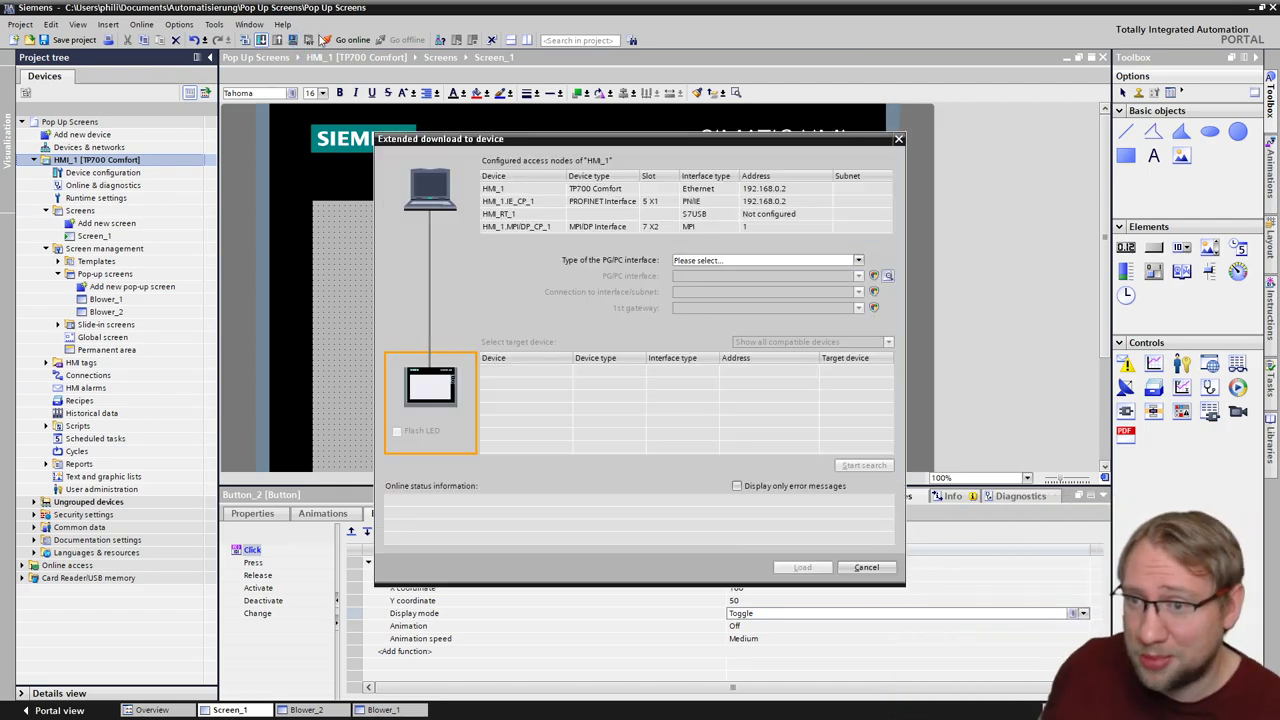
click(898, 139)
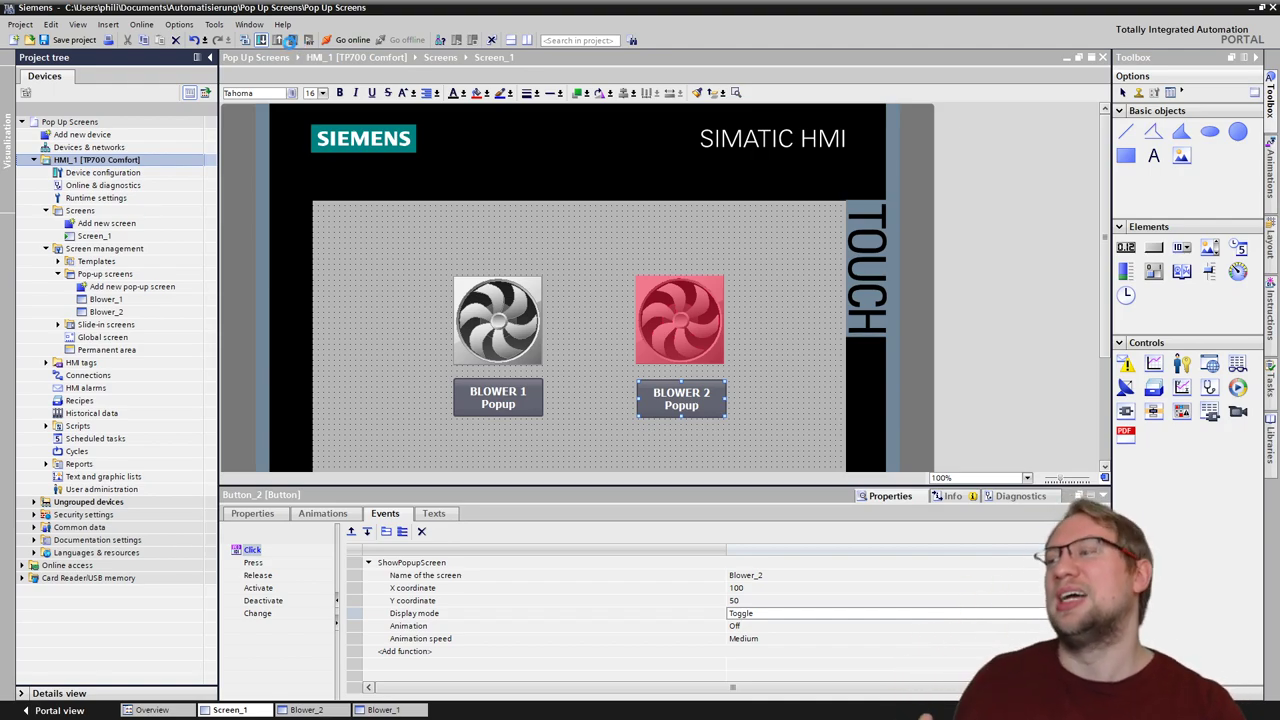
click(291, 40)
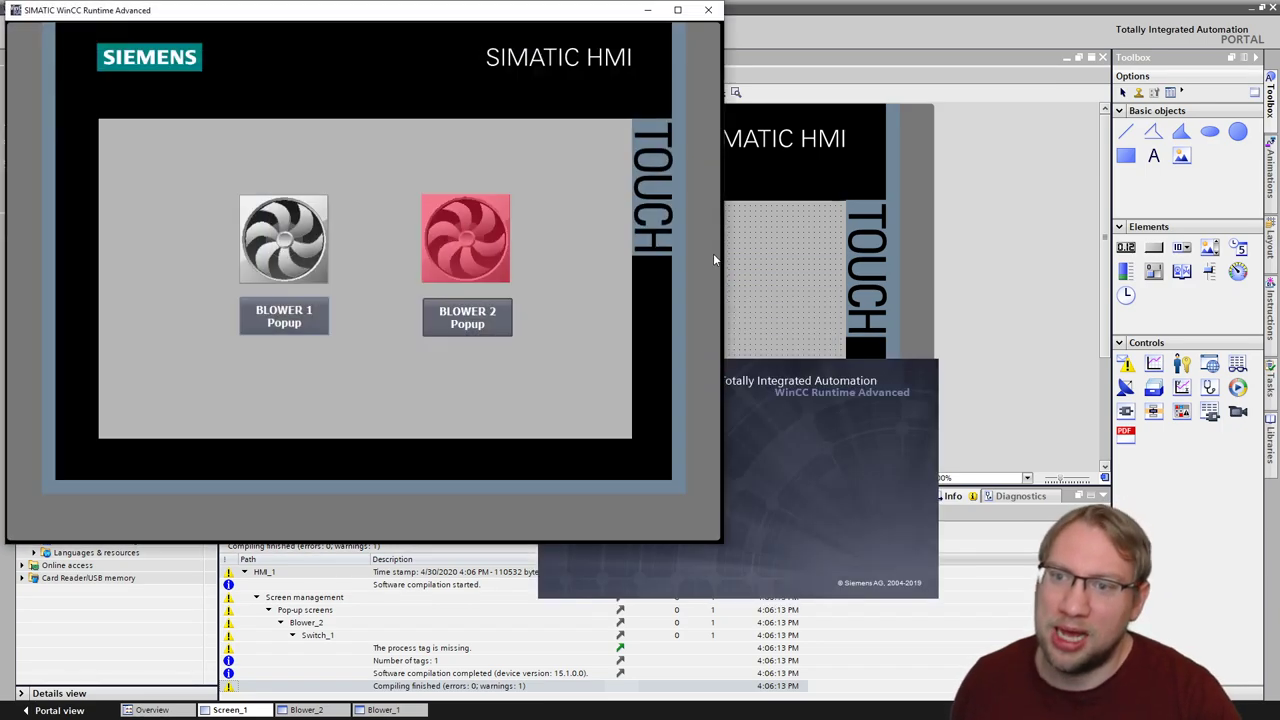
click(476, 323)
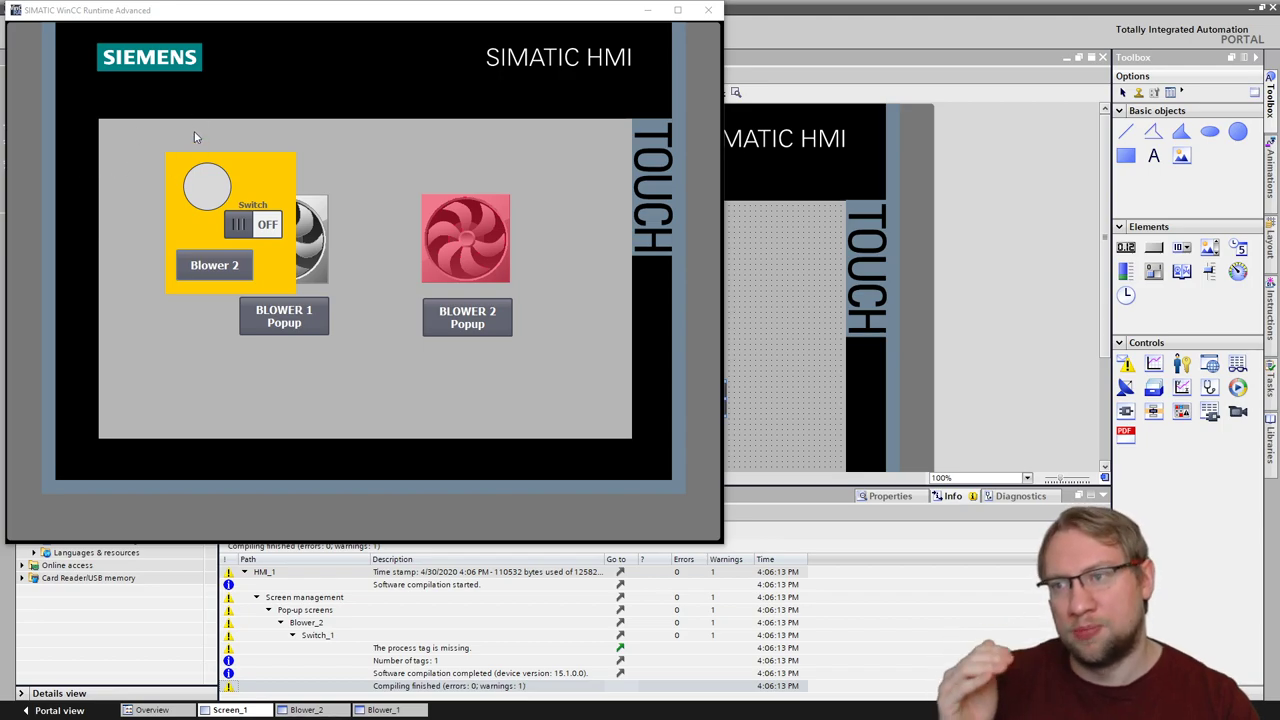
click(707, 11)
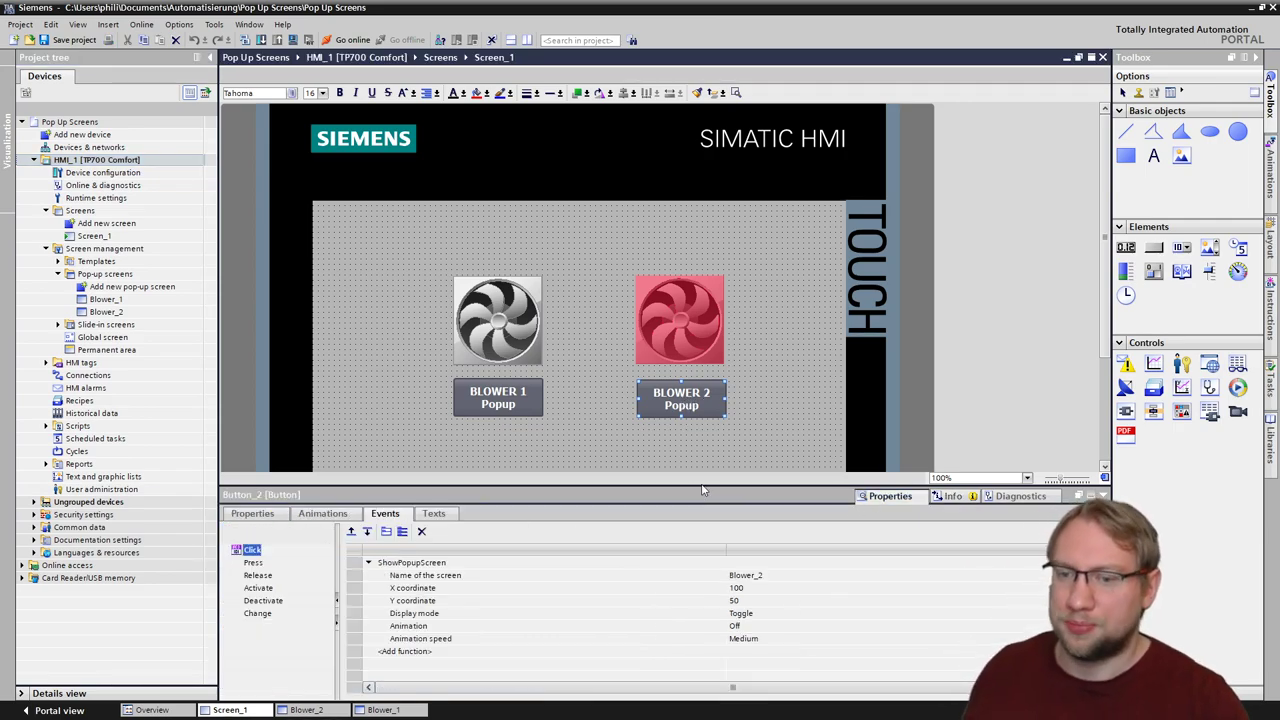
Step: Review the display mode options for the Blower 2 pop-up and set its animation to Left
click(803, 616)
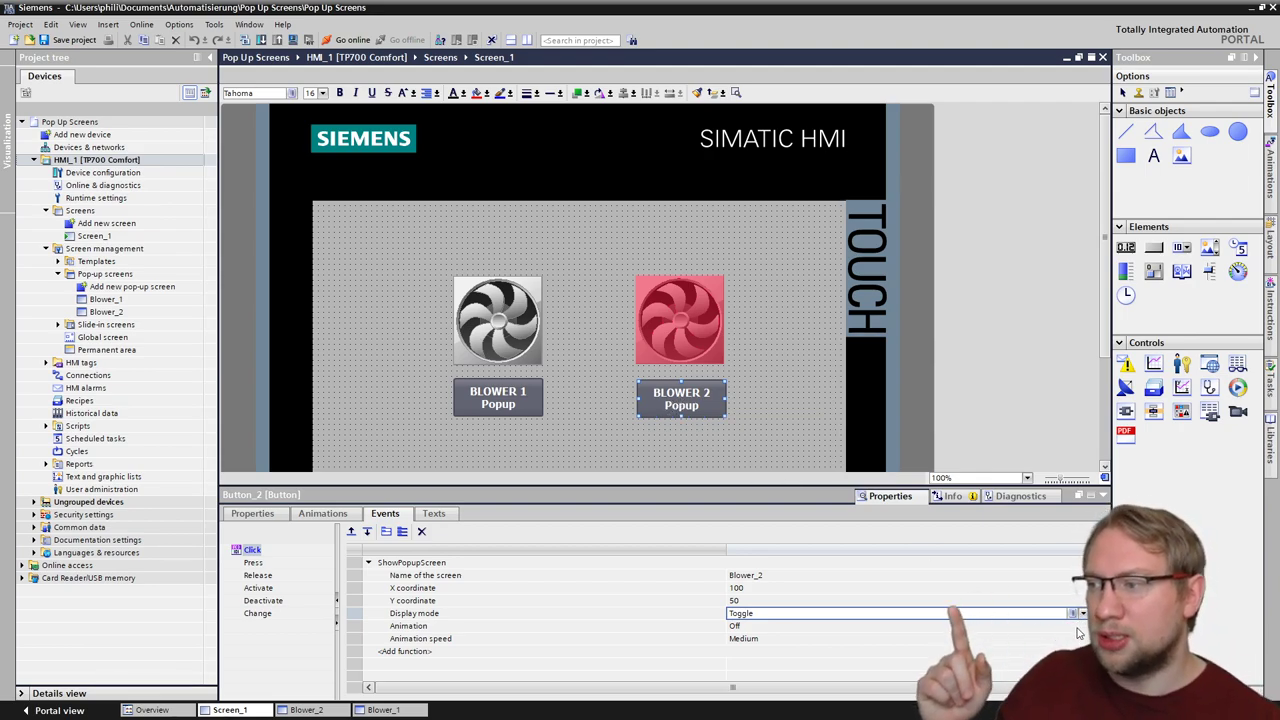
click(1083, 614)
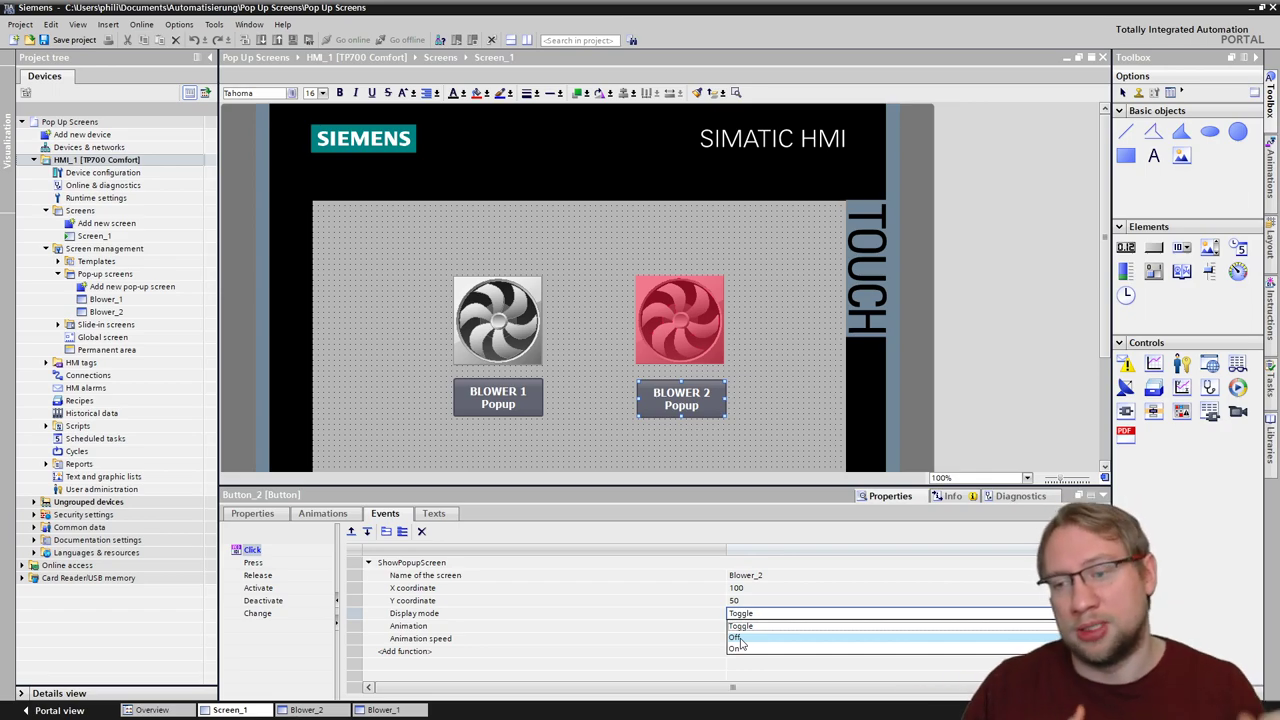
key(Escape)
click(826, 627)
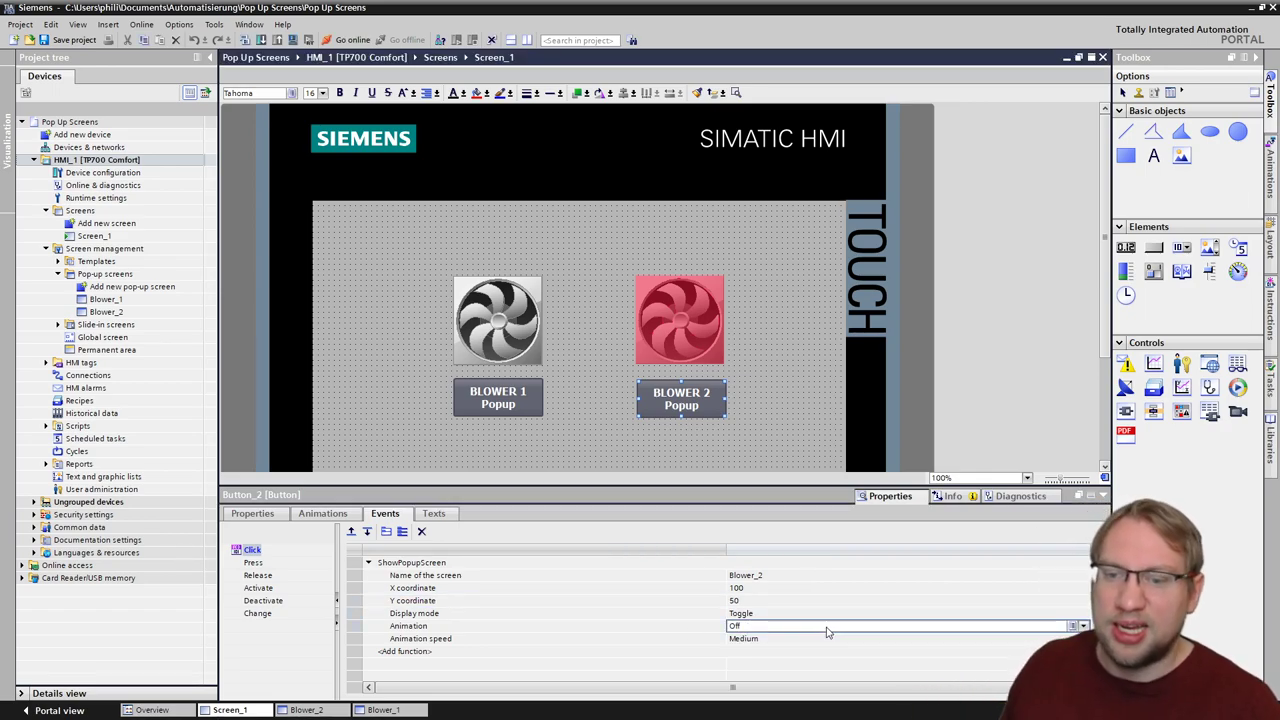
click(1083, 627)
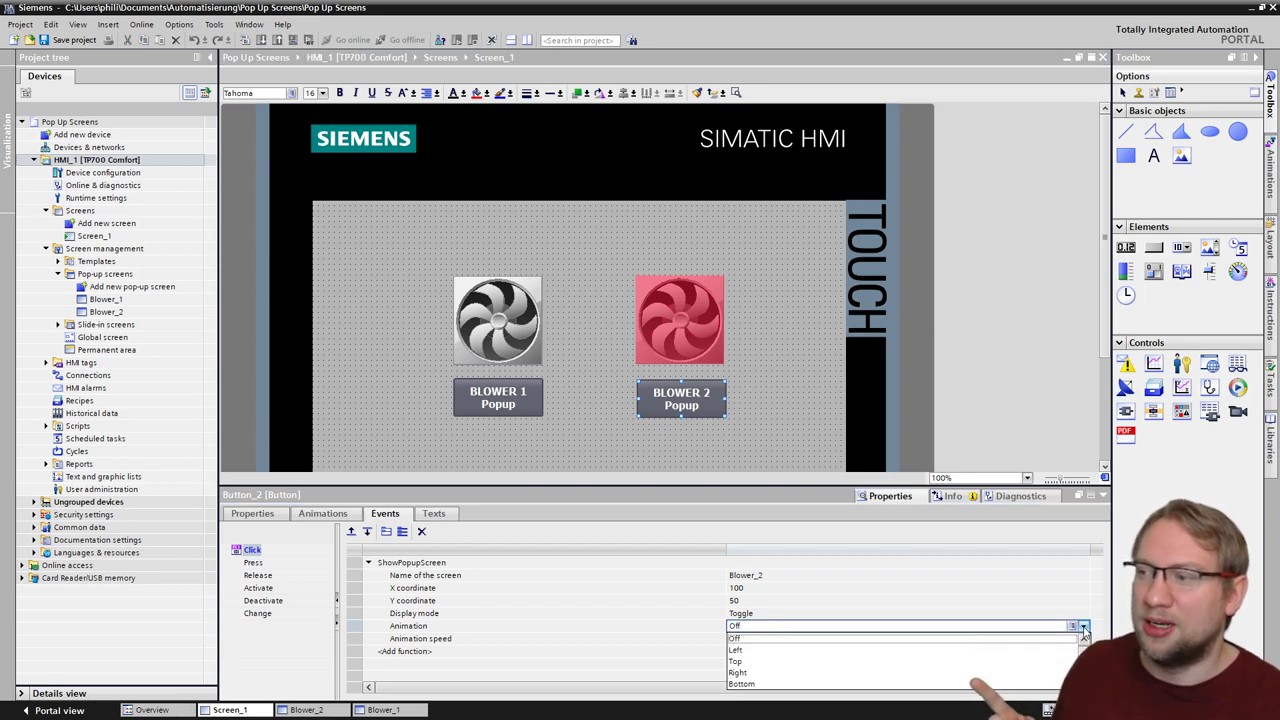
click(753, 651)
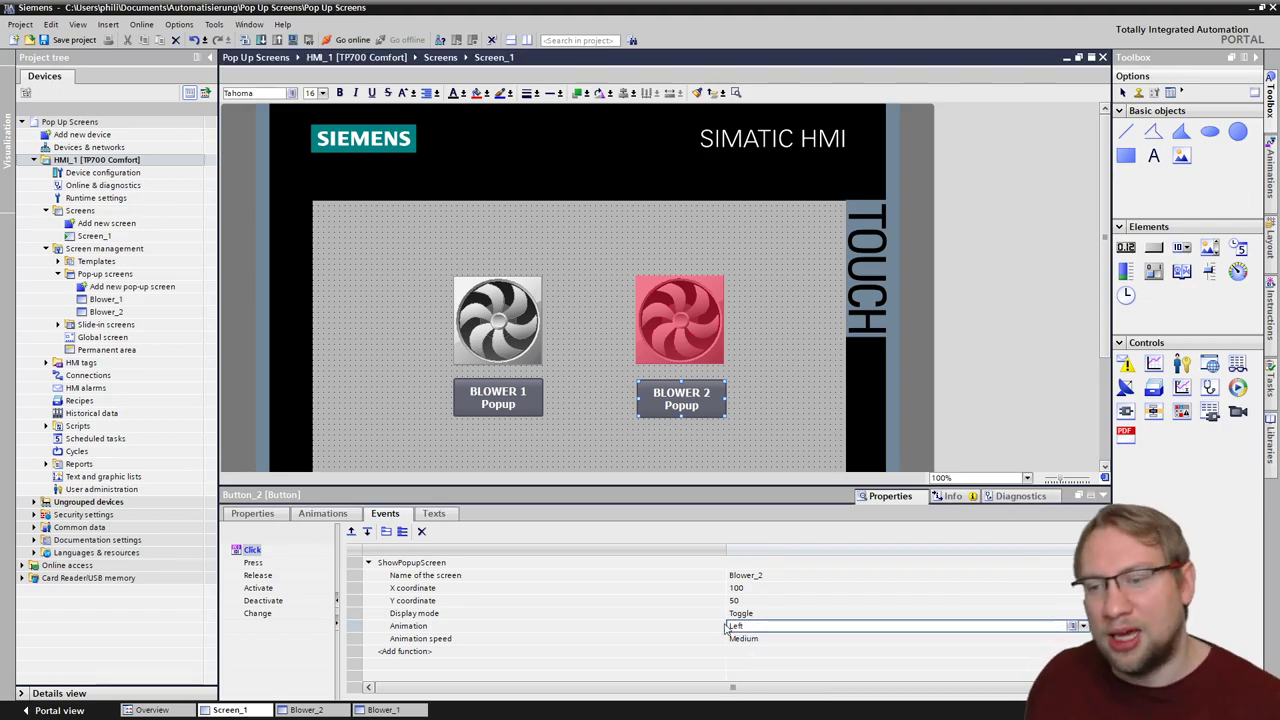
click(745, 640)
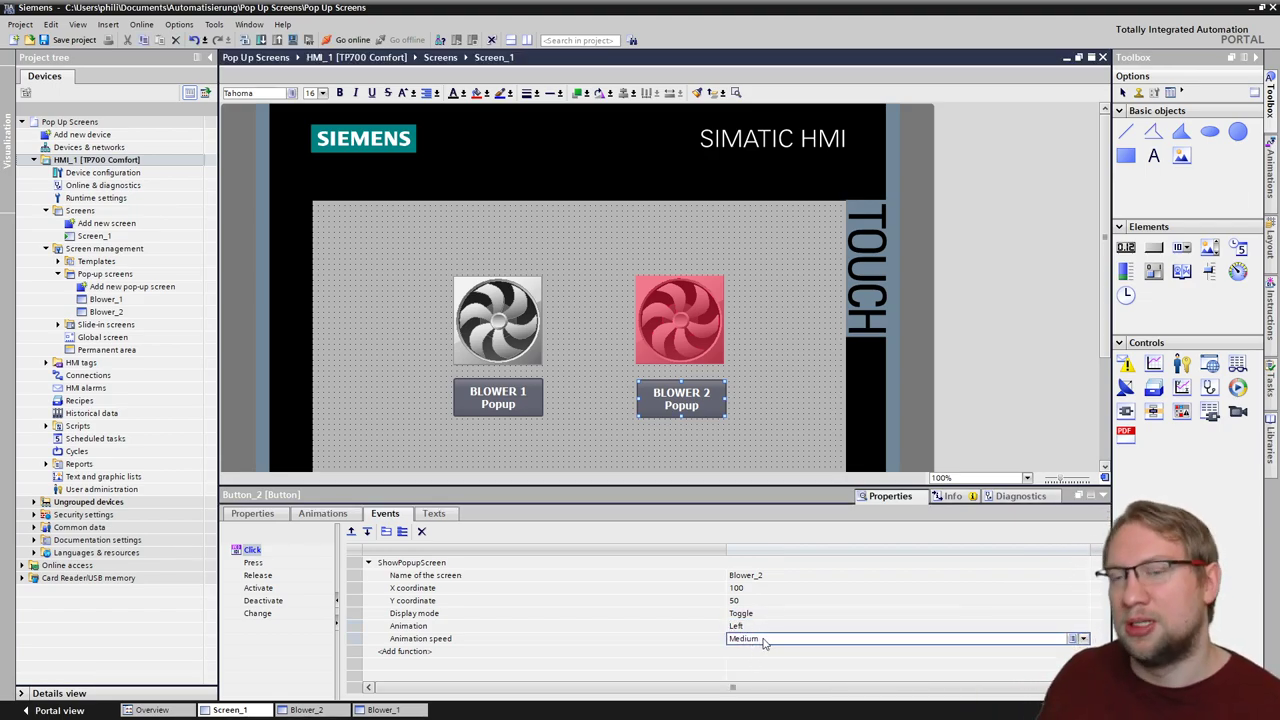
Step: Restart the HMI_1 simulation and repeatedly toggle the Blower 2 pop-up to check its slide-in animation
click(142, 165)
click(293, 40)
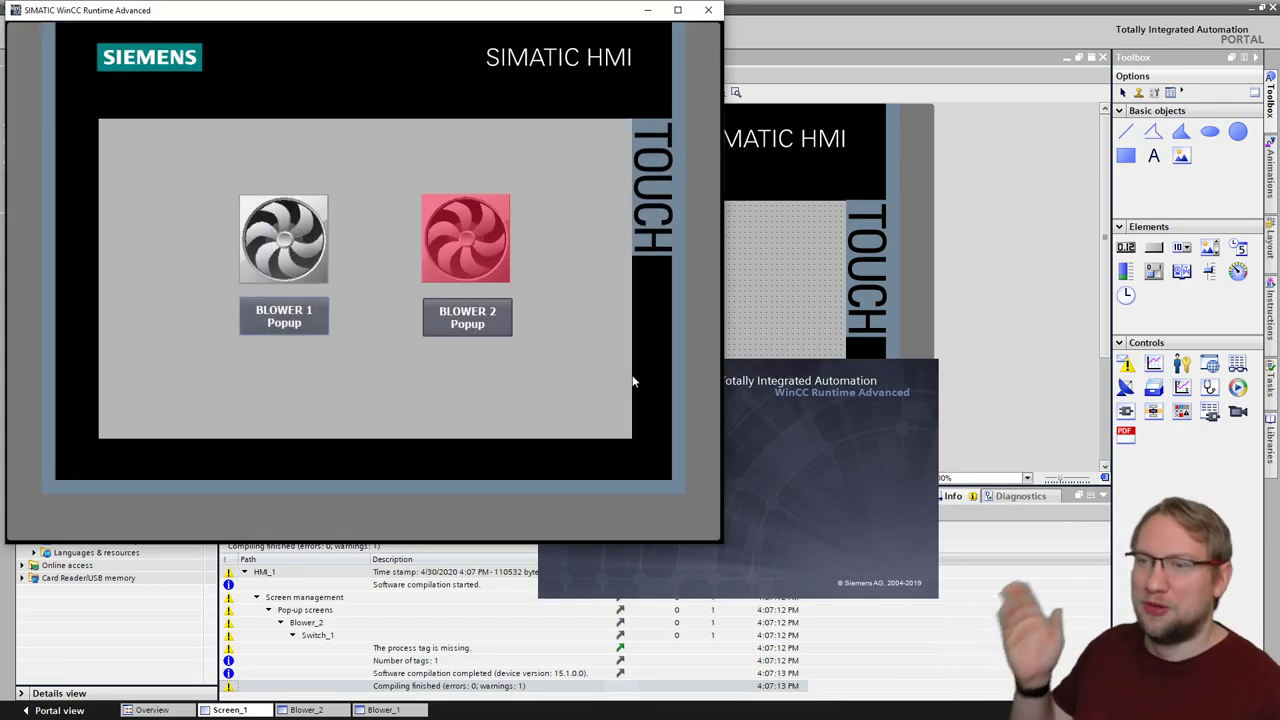
click(466, 328)
click(466, 328)
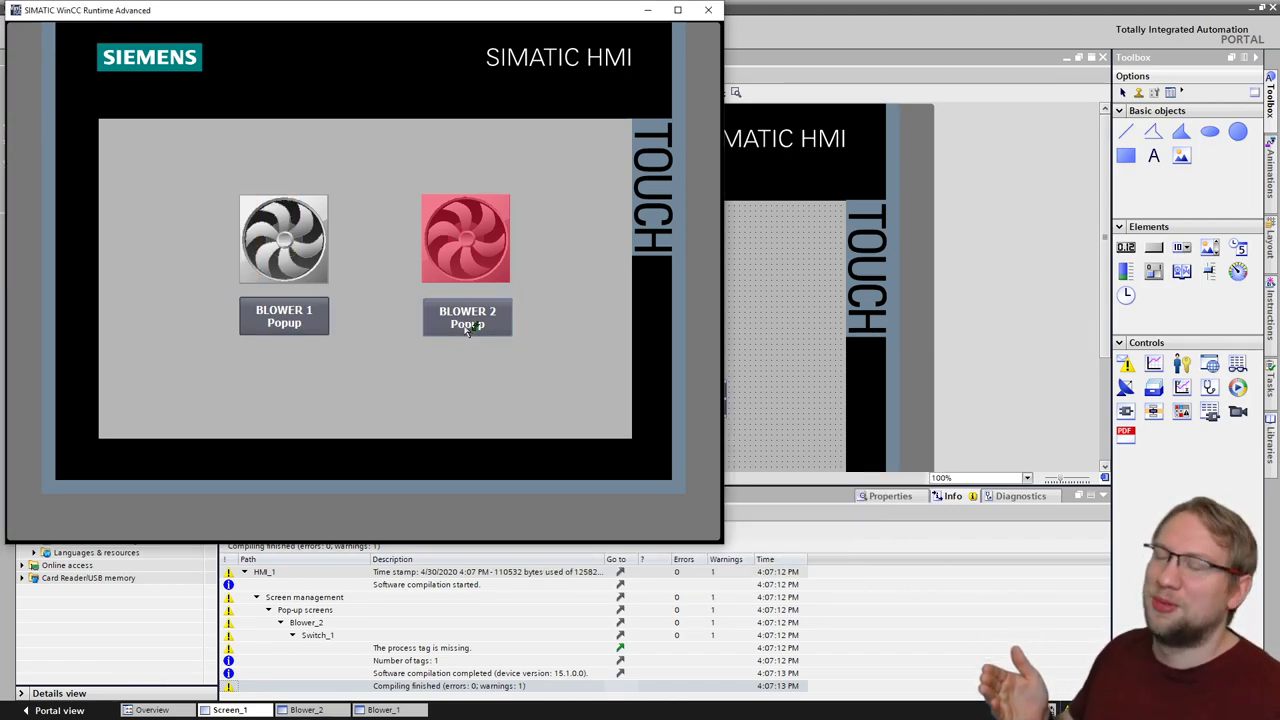
click(466, 329)
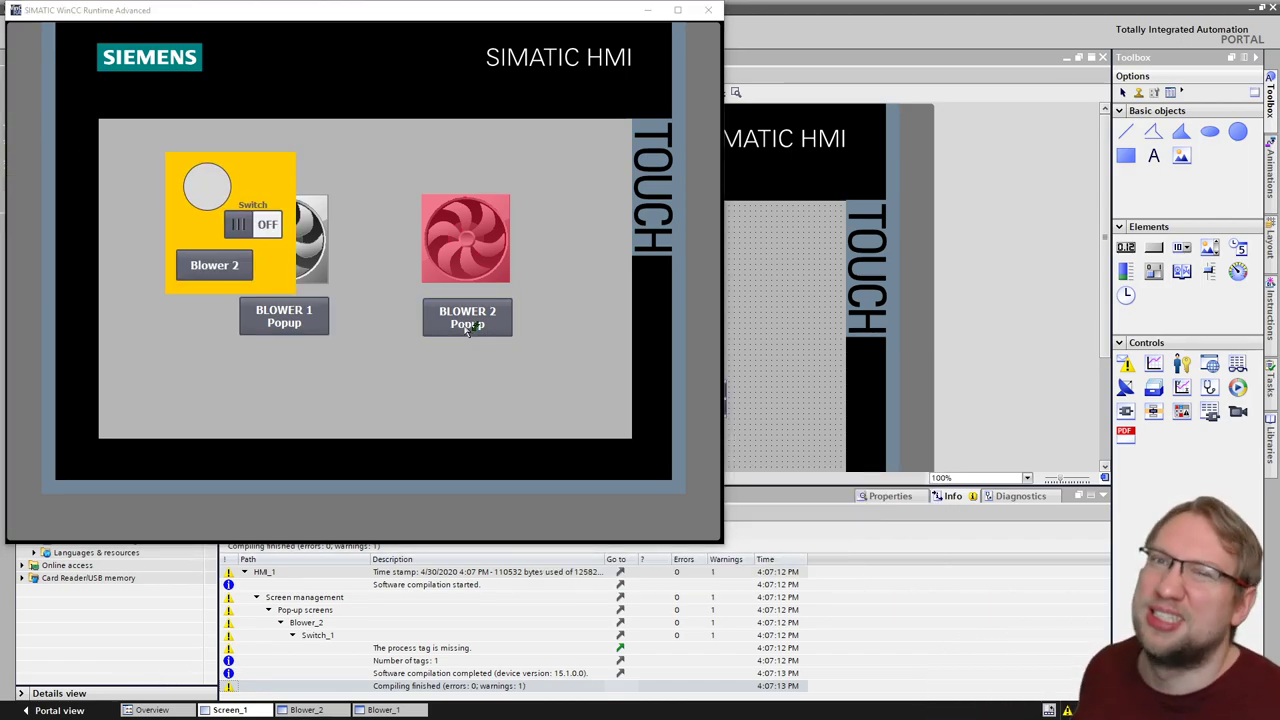
click(466, 329)
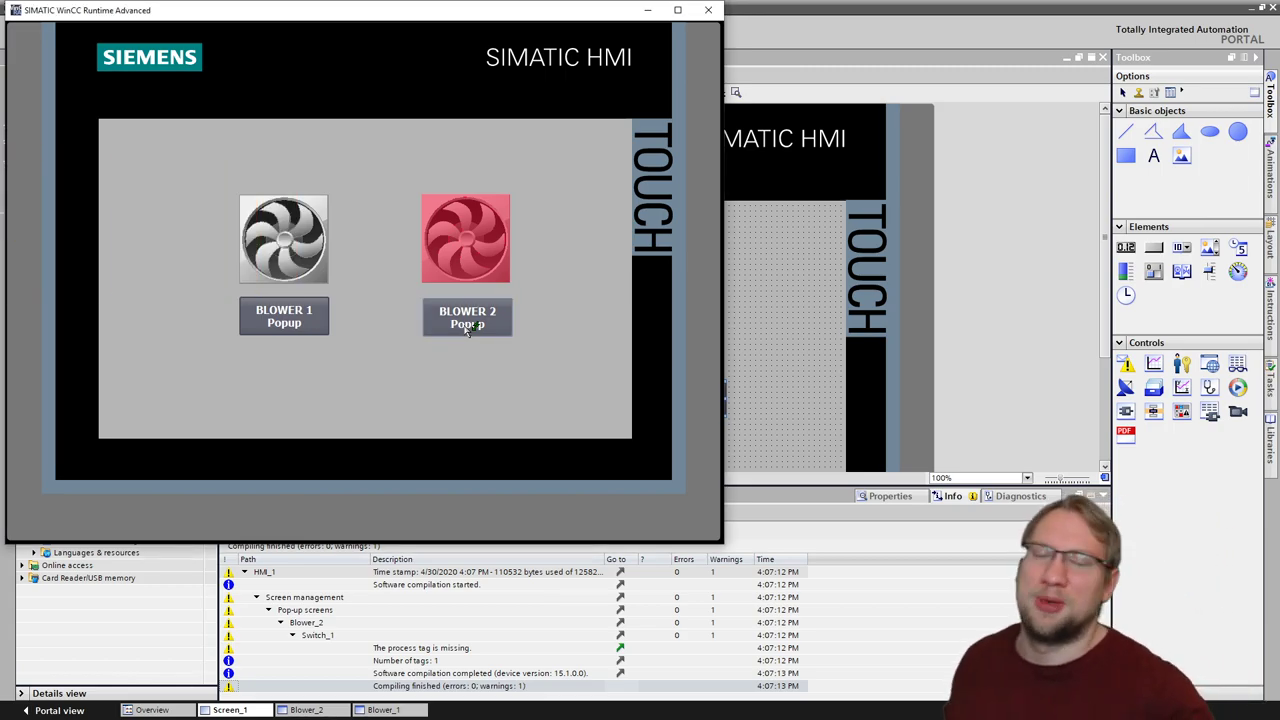
click(466, 329)
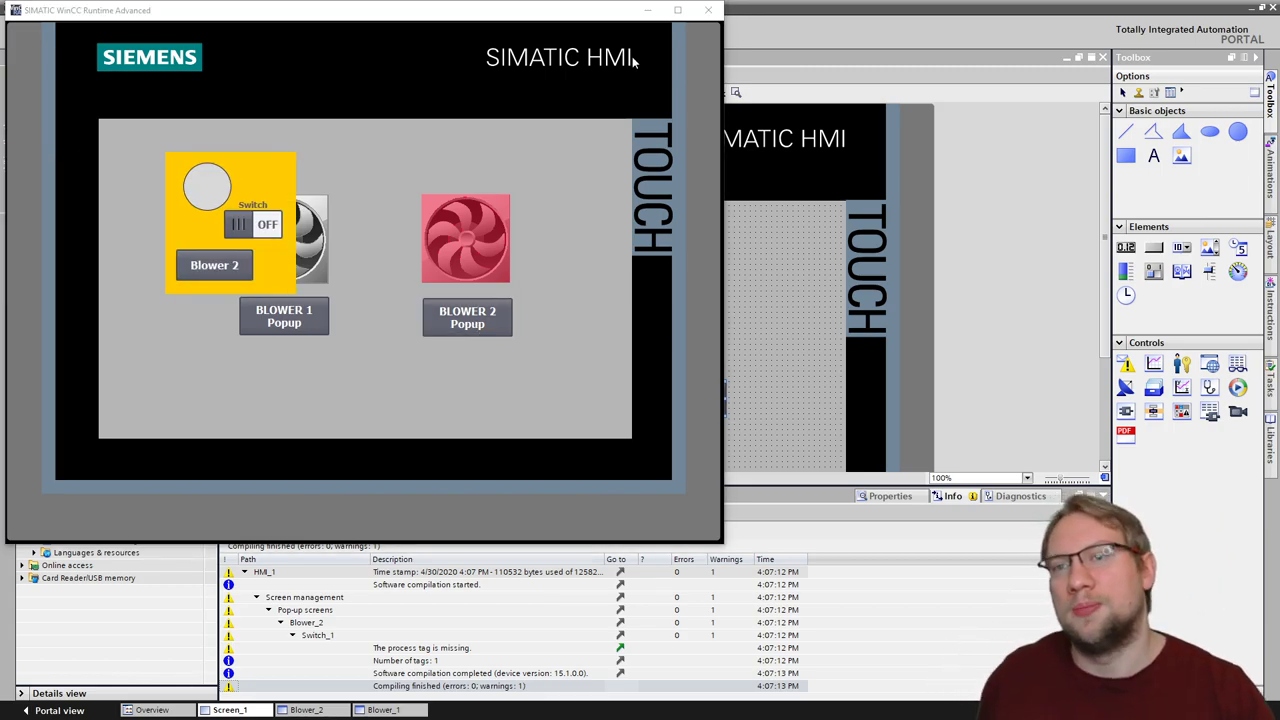
click(468, 316)
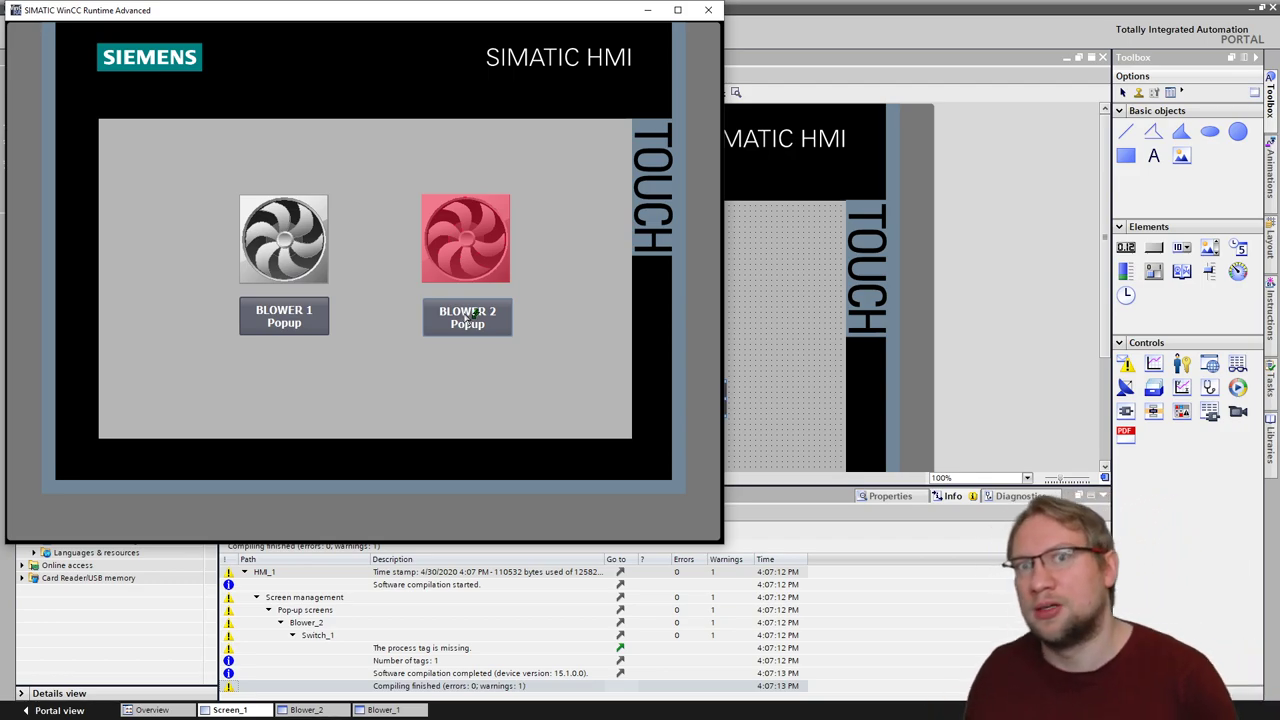
click(470, 316)
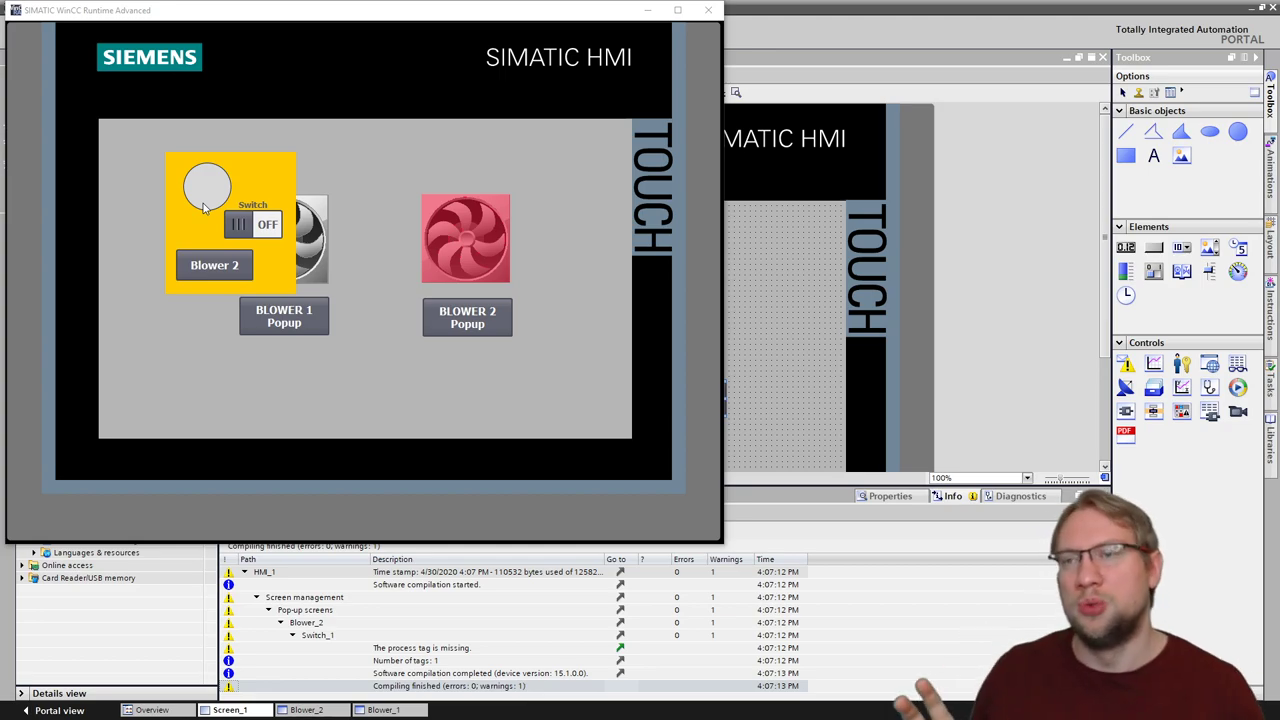
Step: Move the runtime window while the Blower 2 pop-up is open, and reopen the pop-up to check its position
drag(215, 17, 525, 105)
click(248, 226)
click(250, 228)
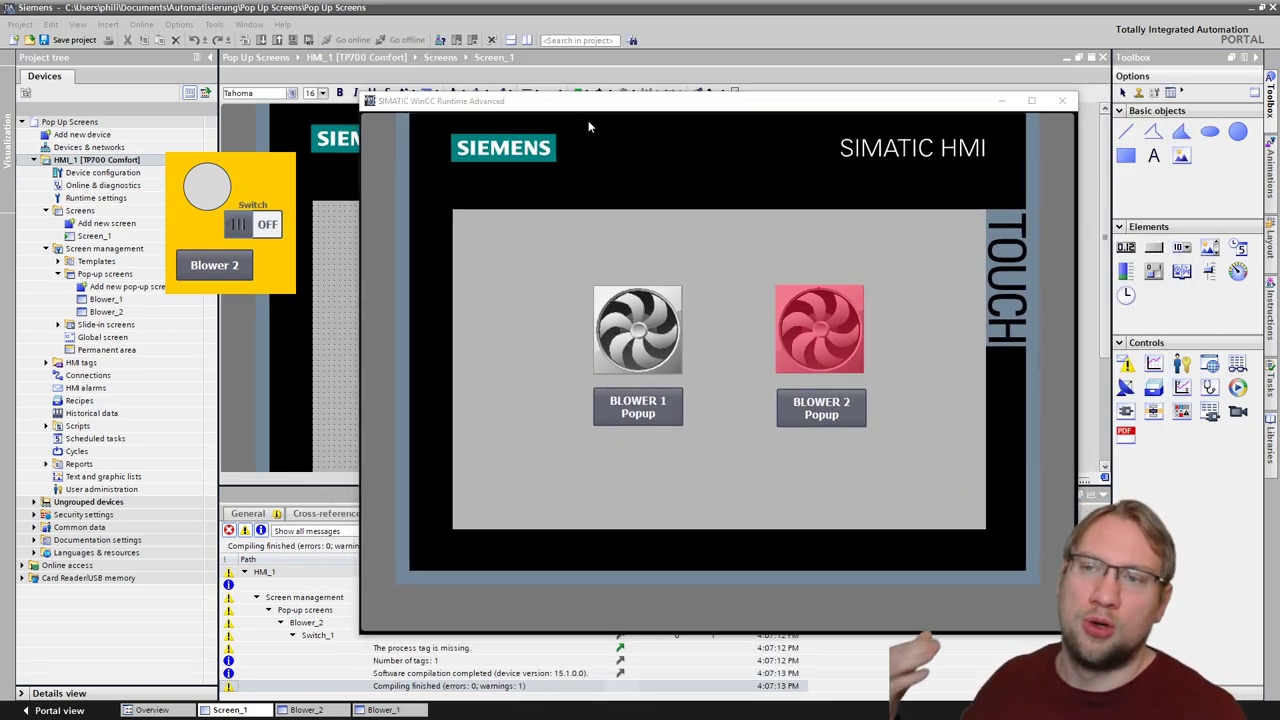
drag(592, 107, 530, 100)
click(757, 400)
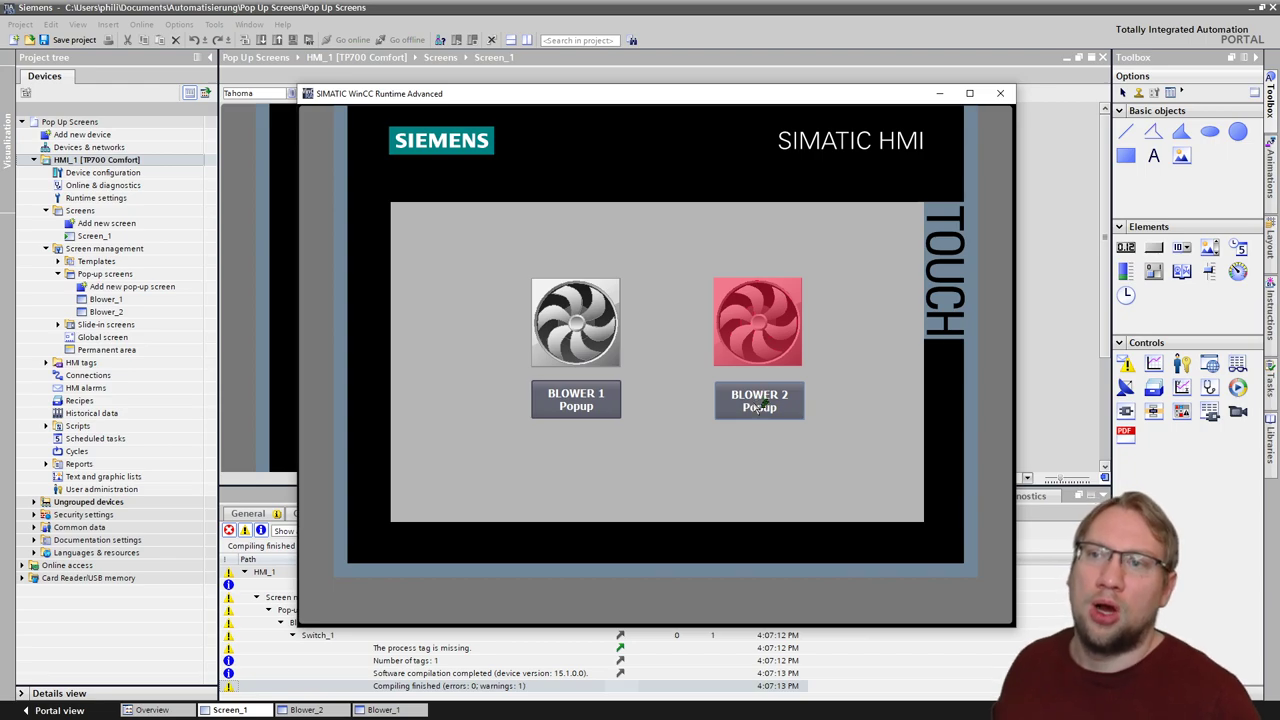
click(757, 400)
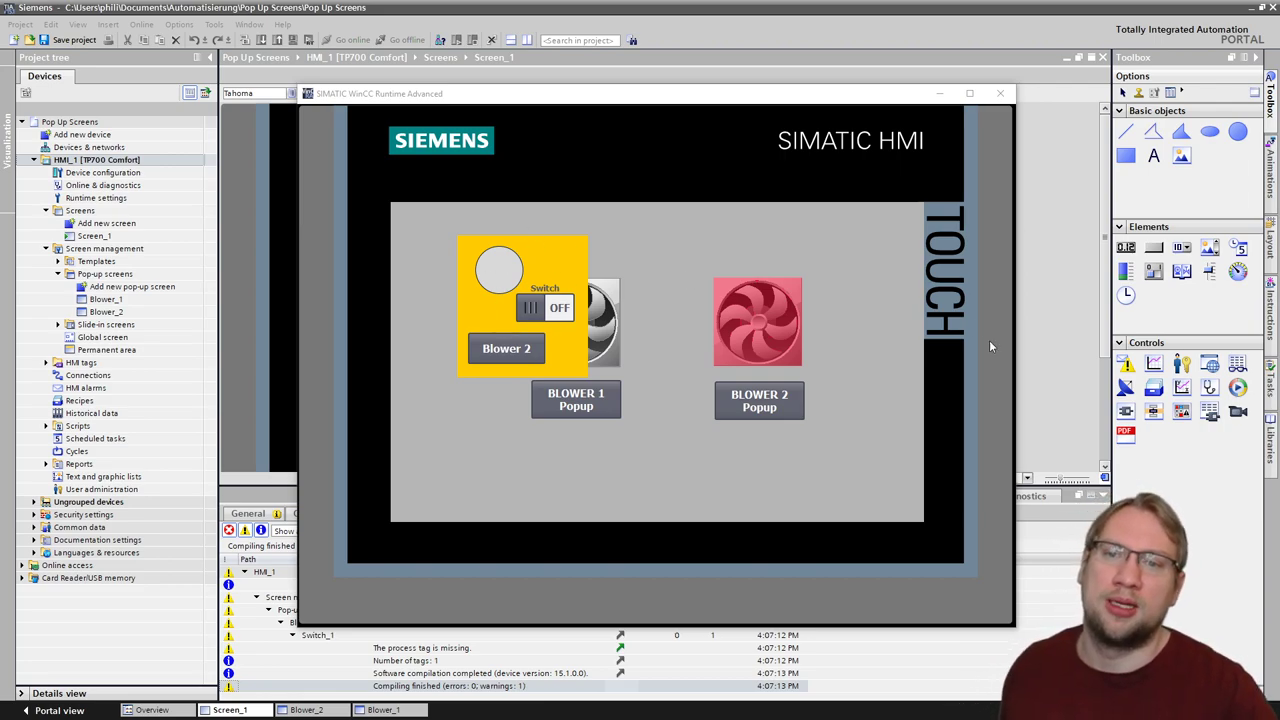
Step: Test whether selecting an empty screen area affects the open Blower 2 pop-up, and toggle it with its button
click(895, 297)
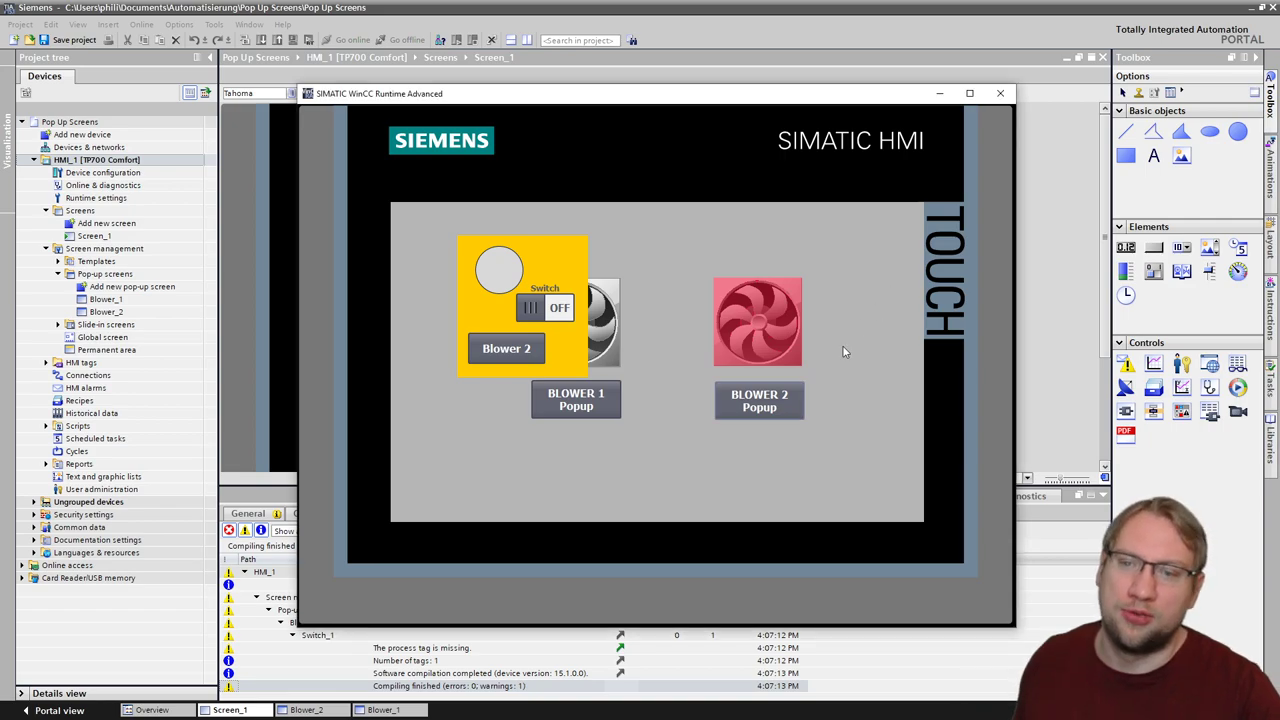
click(773, 407)
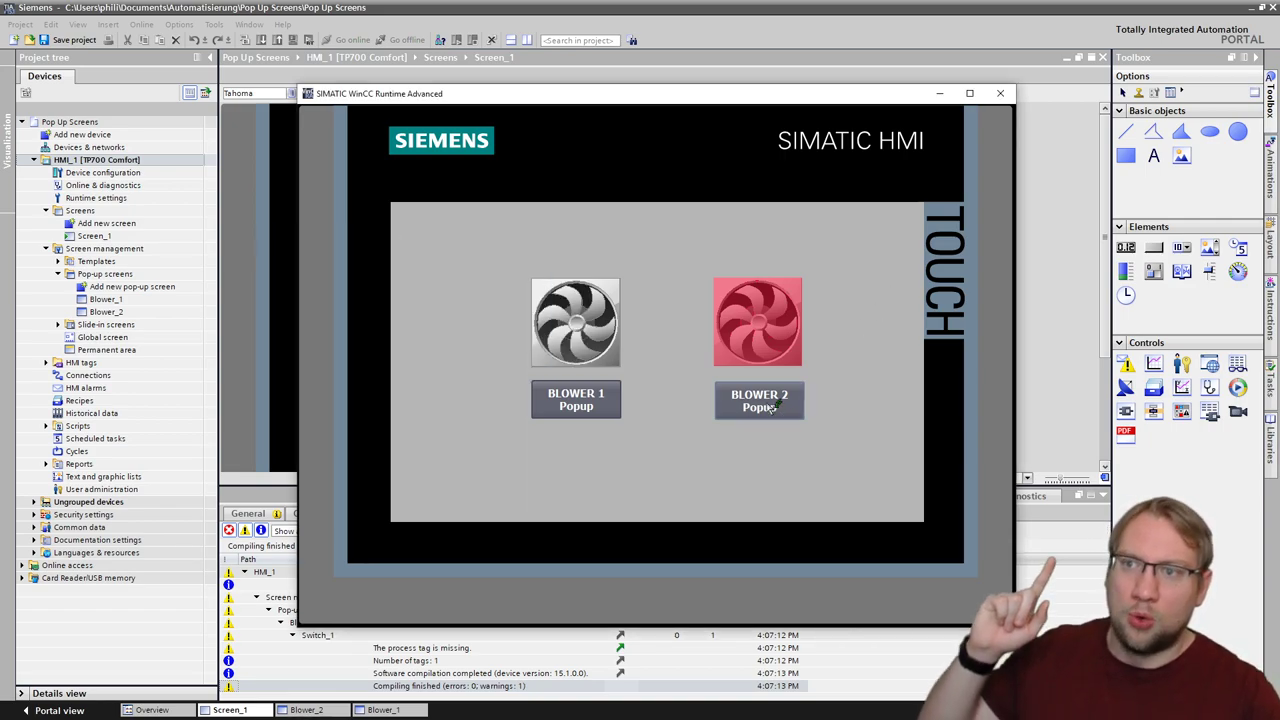
click(773, 407)
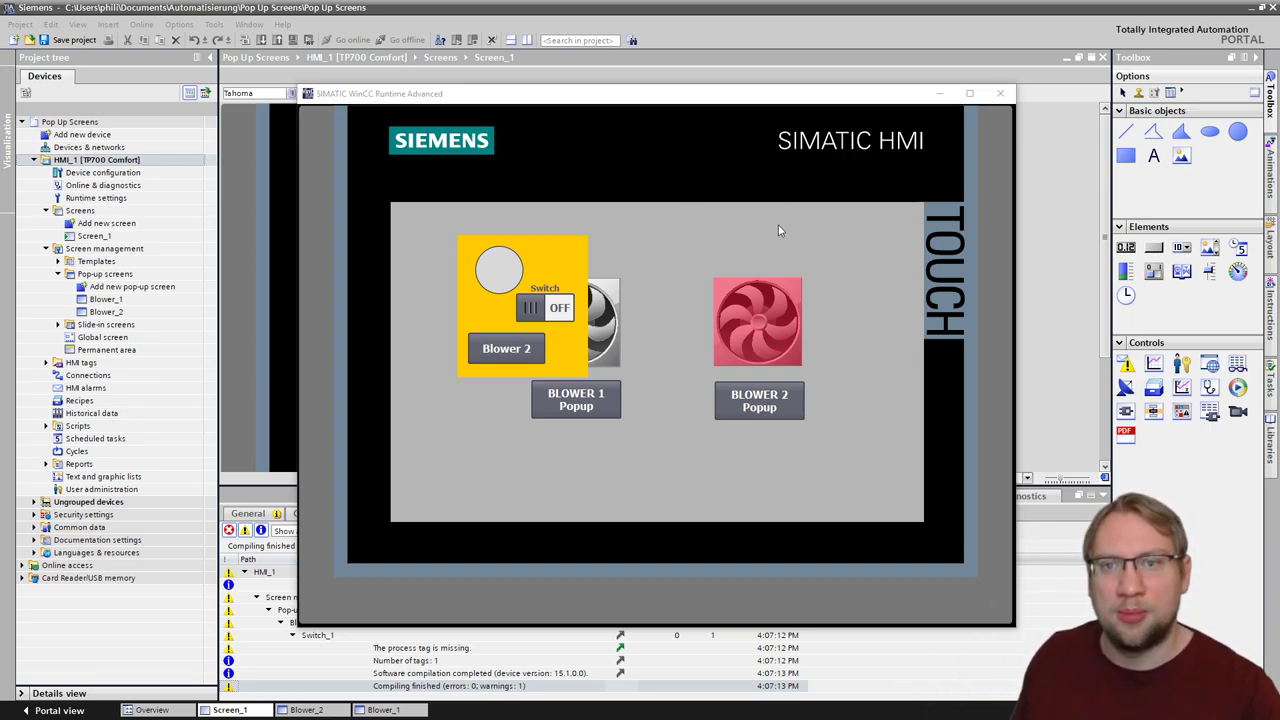
click(845, 260)
click(758, 407)
click(756, 407)
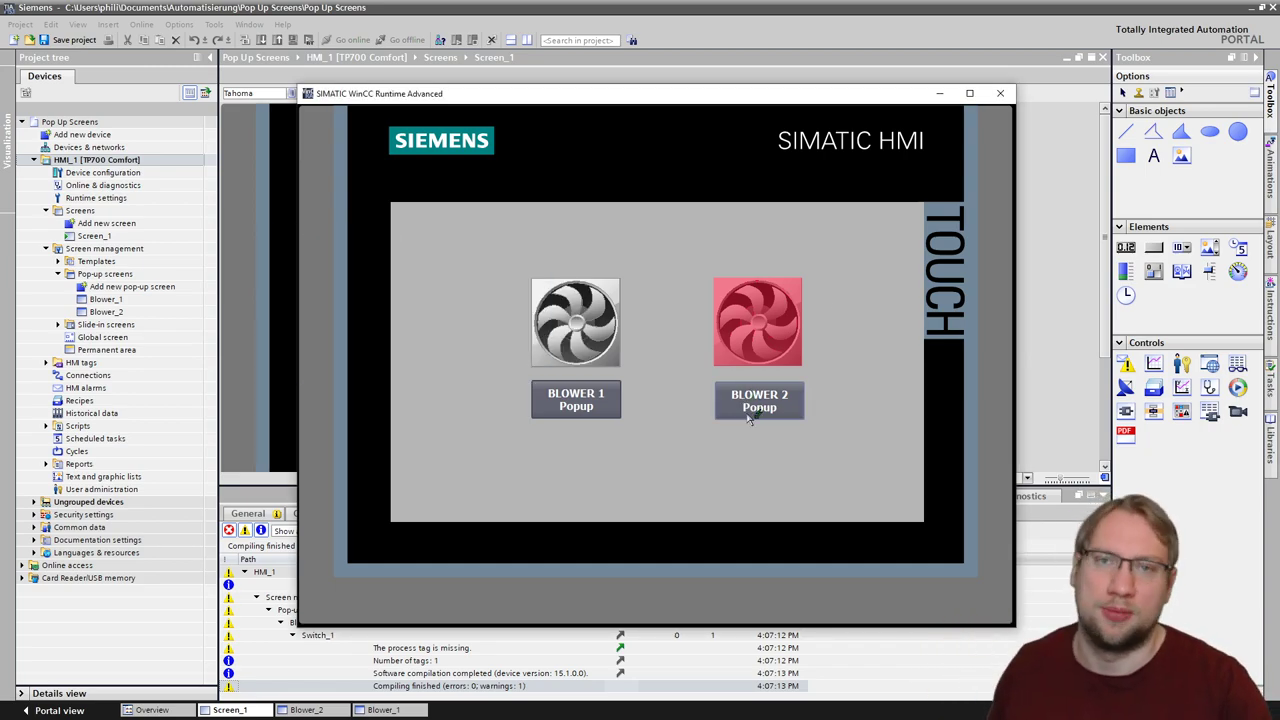